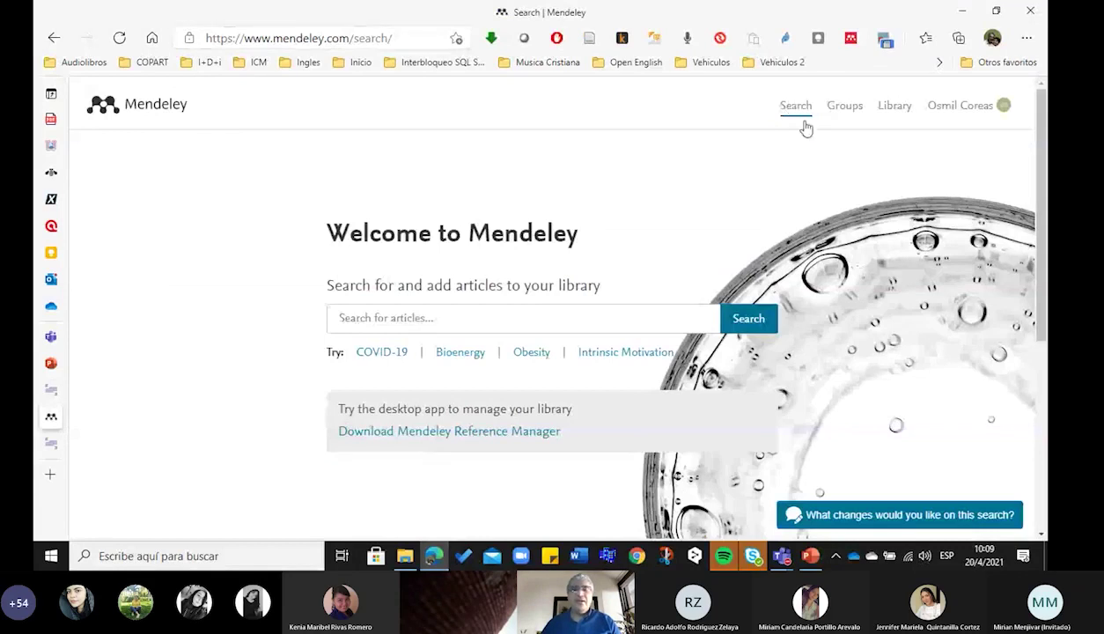
Switch to Mendeley Desktop, maximize its window and view the documents in the Autismo and Corrupción en Sector Privado folders.
scroll(472, 312, down, 2)
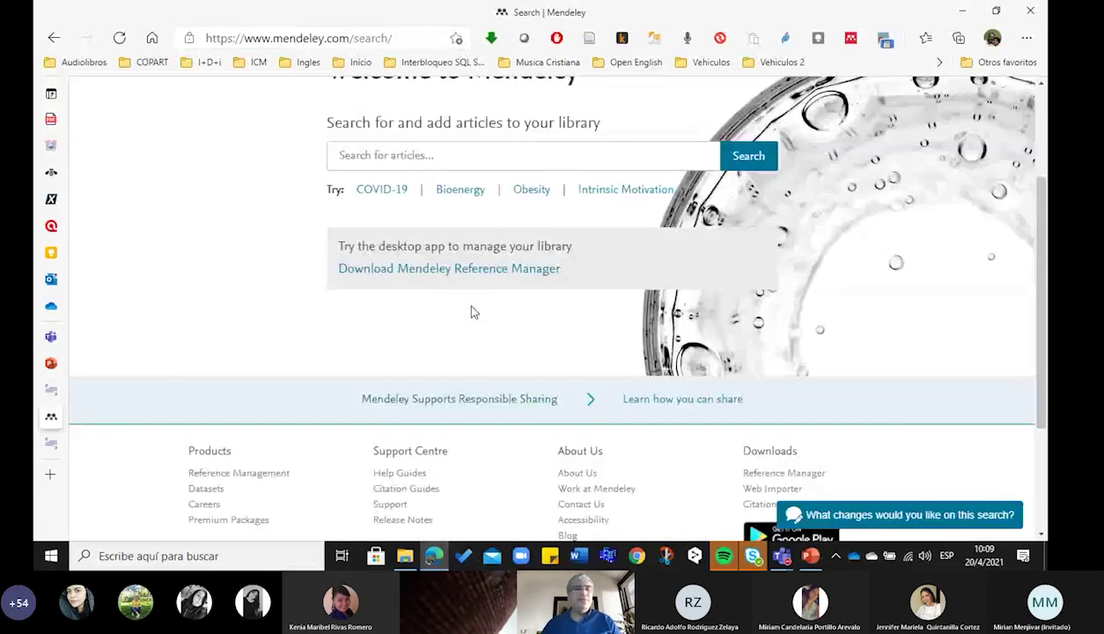
scroll(471, 312, up, 2)
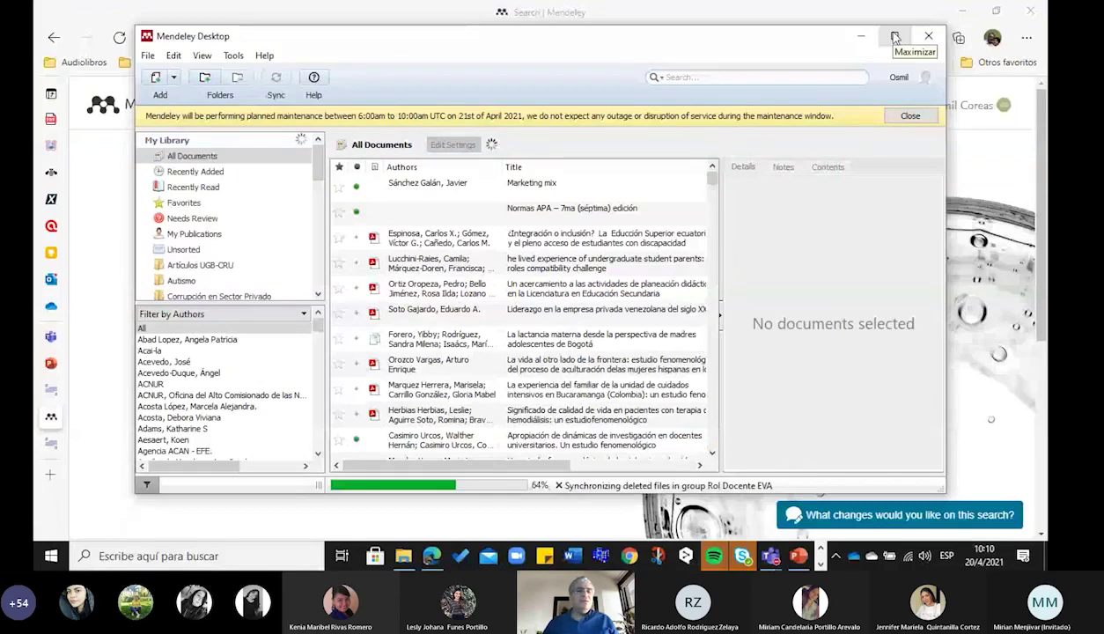
click(894, 37)
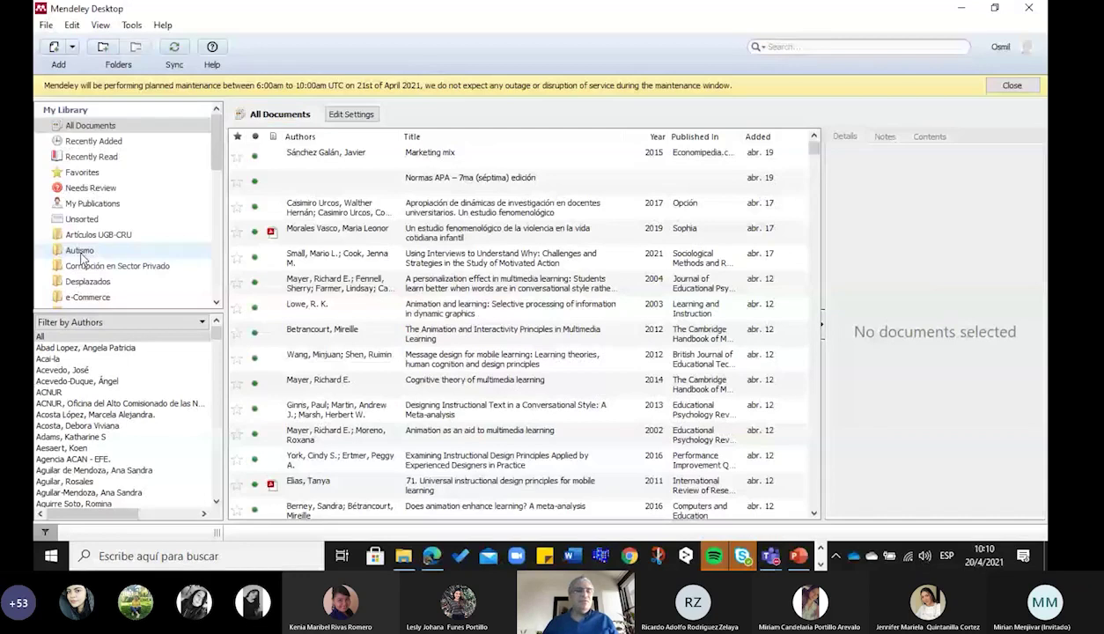
click(79, 251)
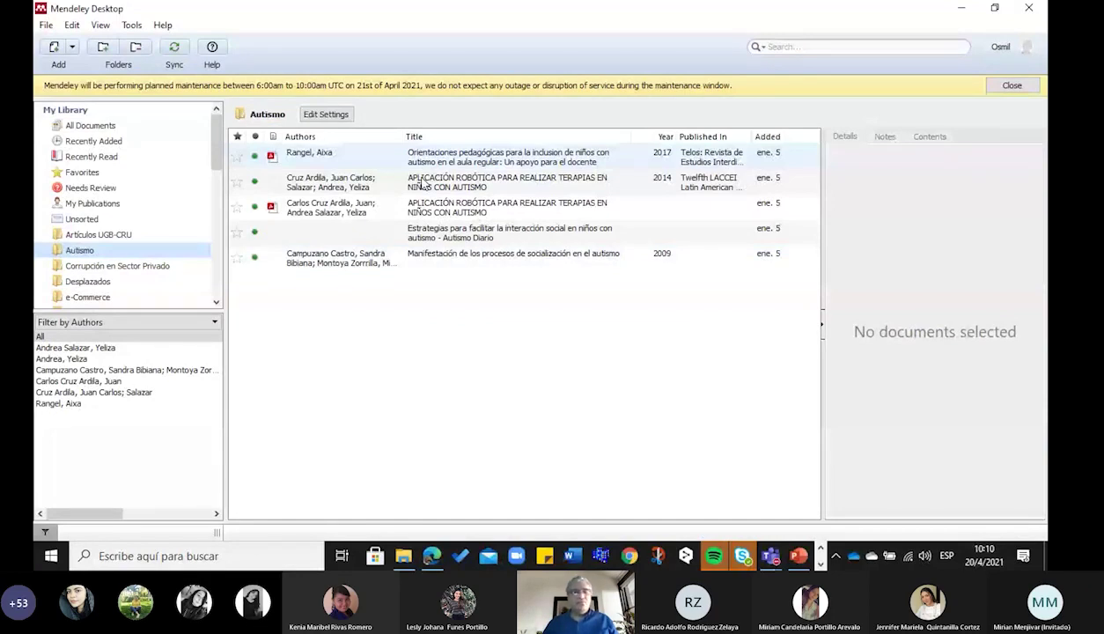
key(Down)
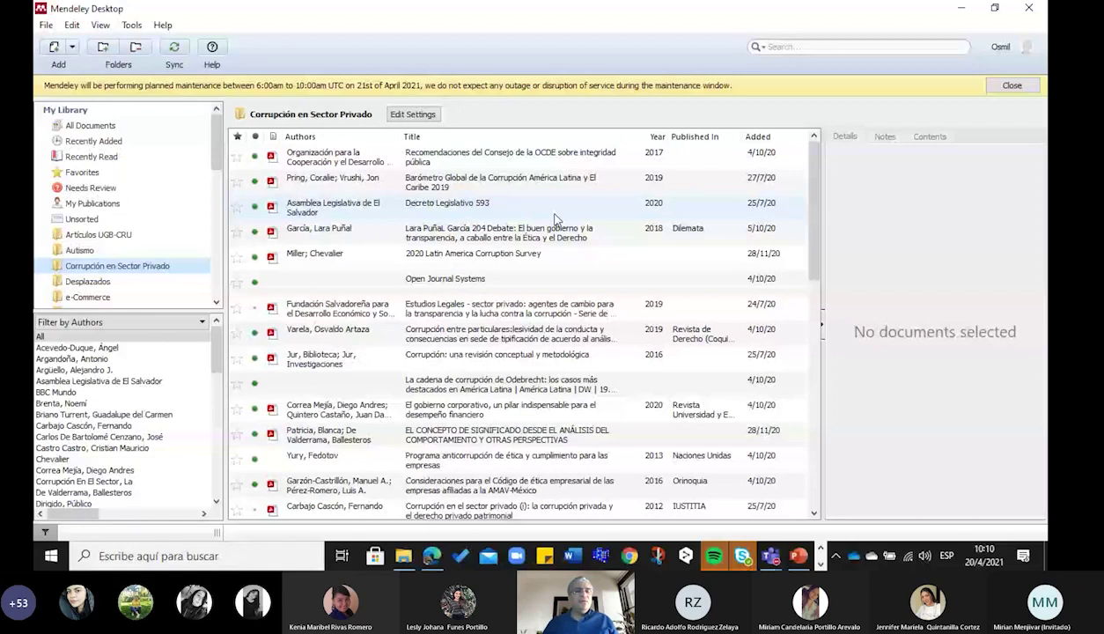
View the documents shared in the Corrupción en Sector Privado and Rol Docente EVA groups.
drag(218, 163, 219, 262)
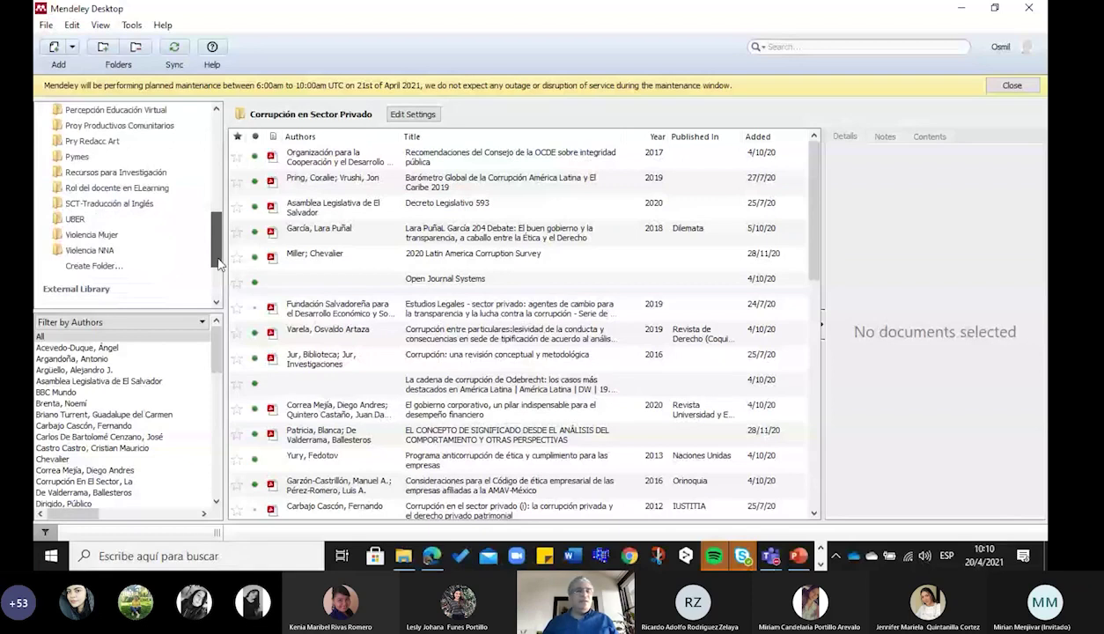
drag(219, 263, 219, 280)
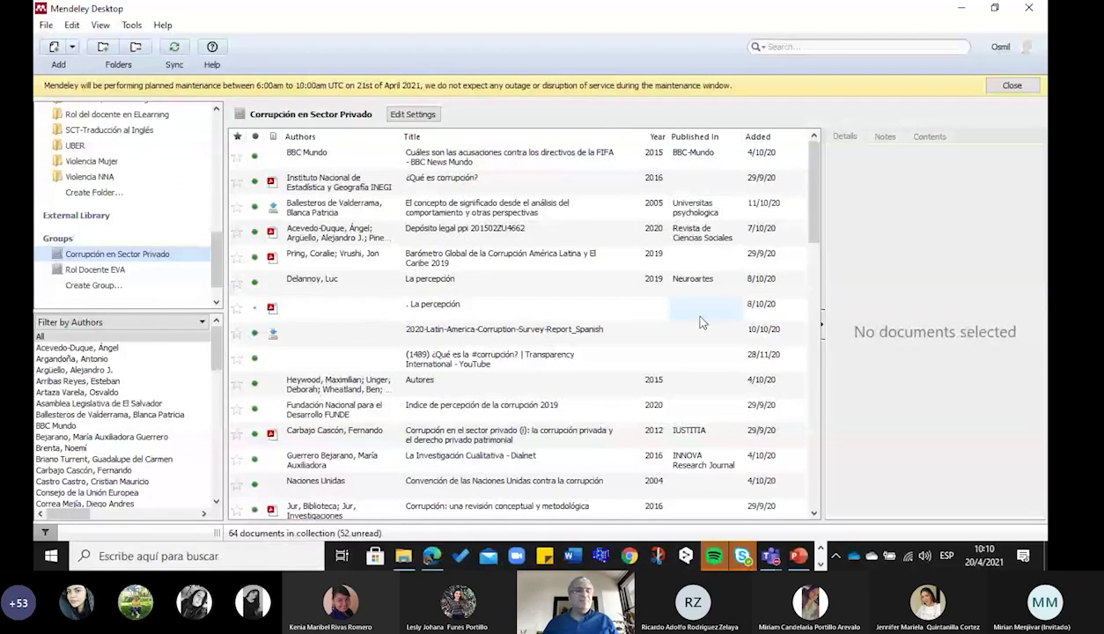
click(99, 270)
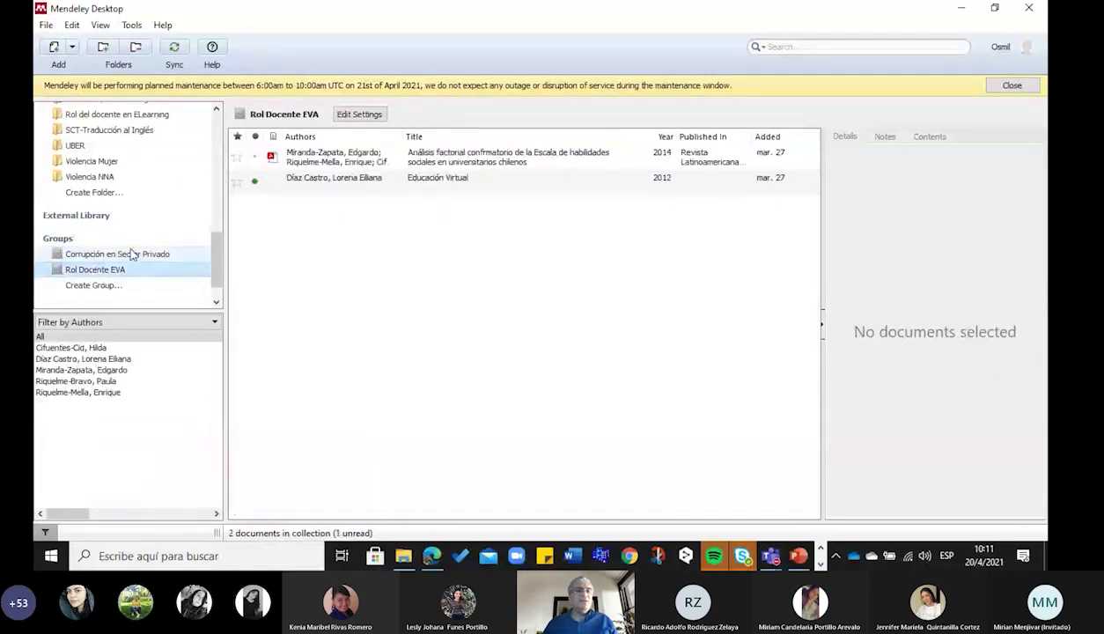
Look through the library's folders and examine the documents in Pymes and Percepción Educación Virtual.
scroll(132, 255, up, 8)
scroll(140, 252, up, 2)
scroll(106, 239, down, 5)
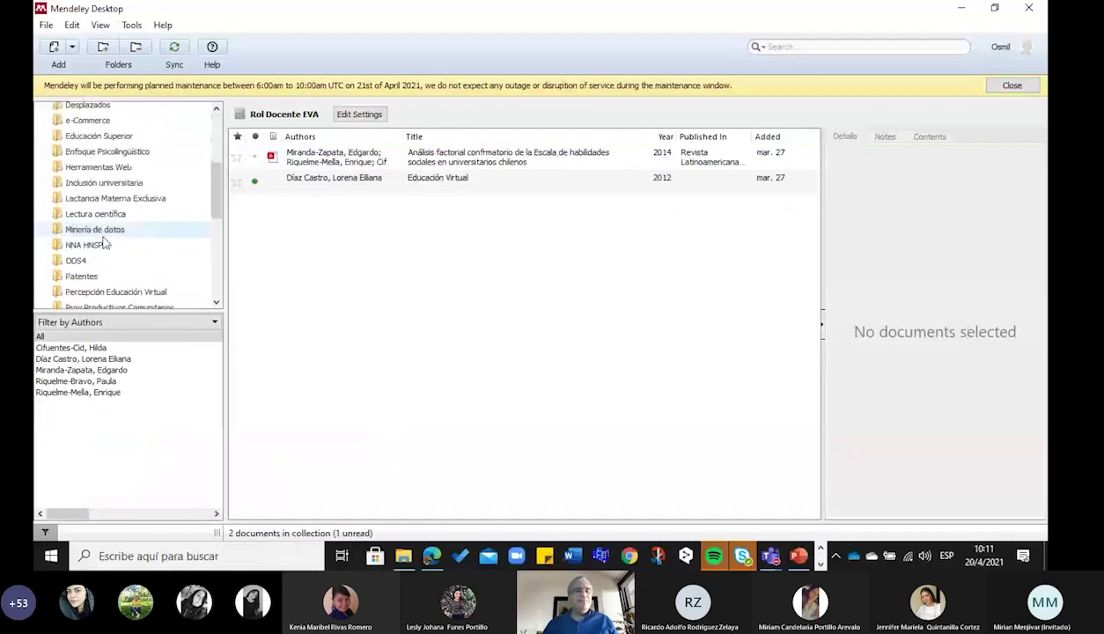
scroll(103, 247, down, 2)
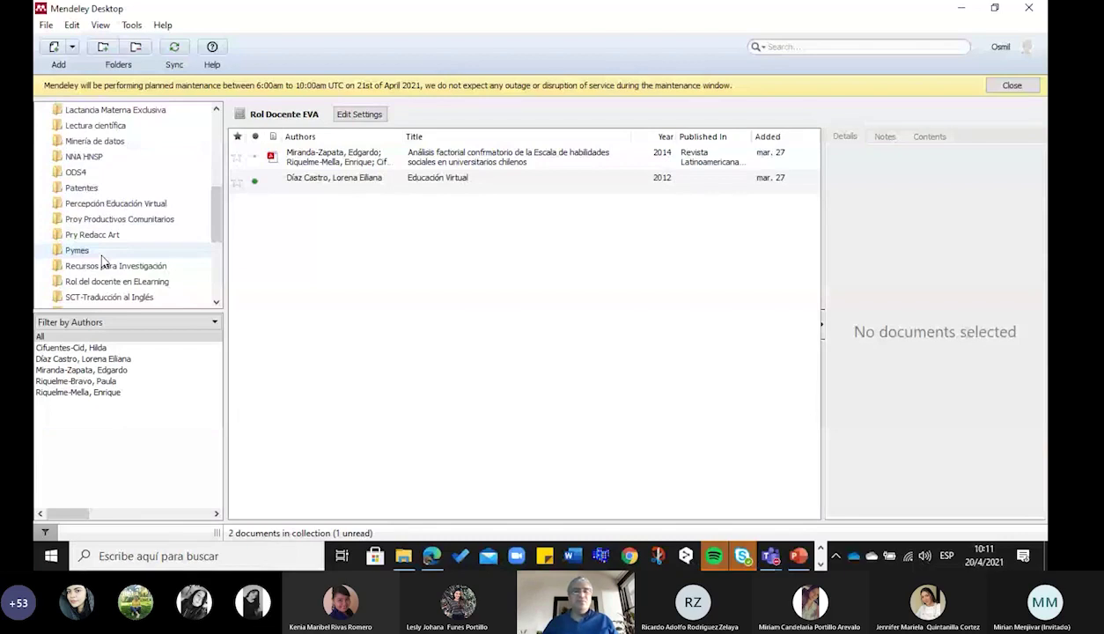
click(78, 251)
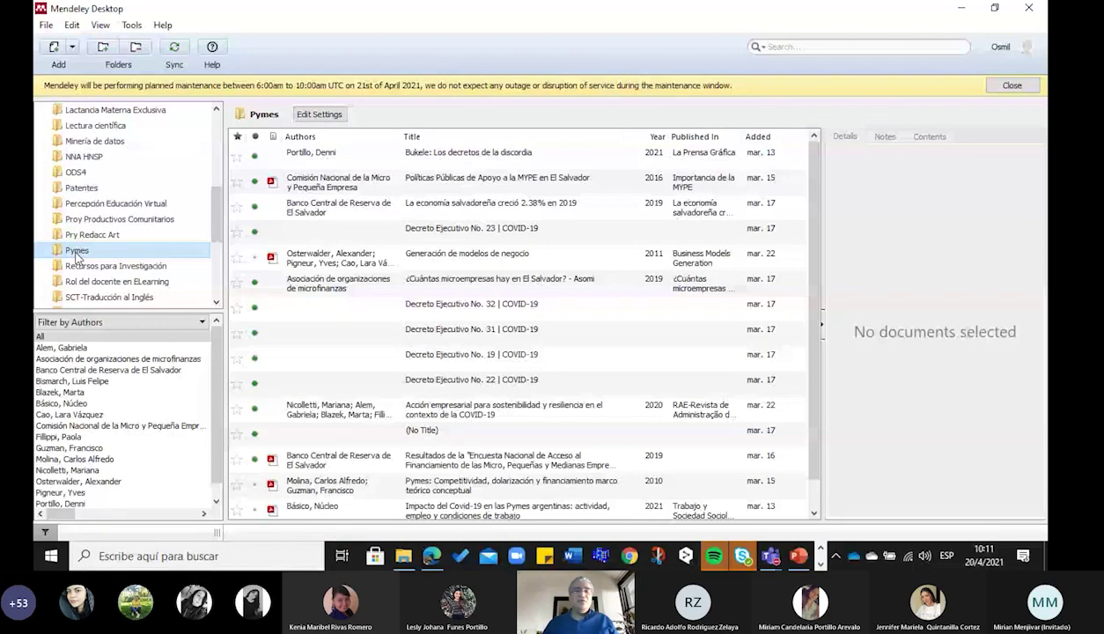
click(112, 205)
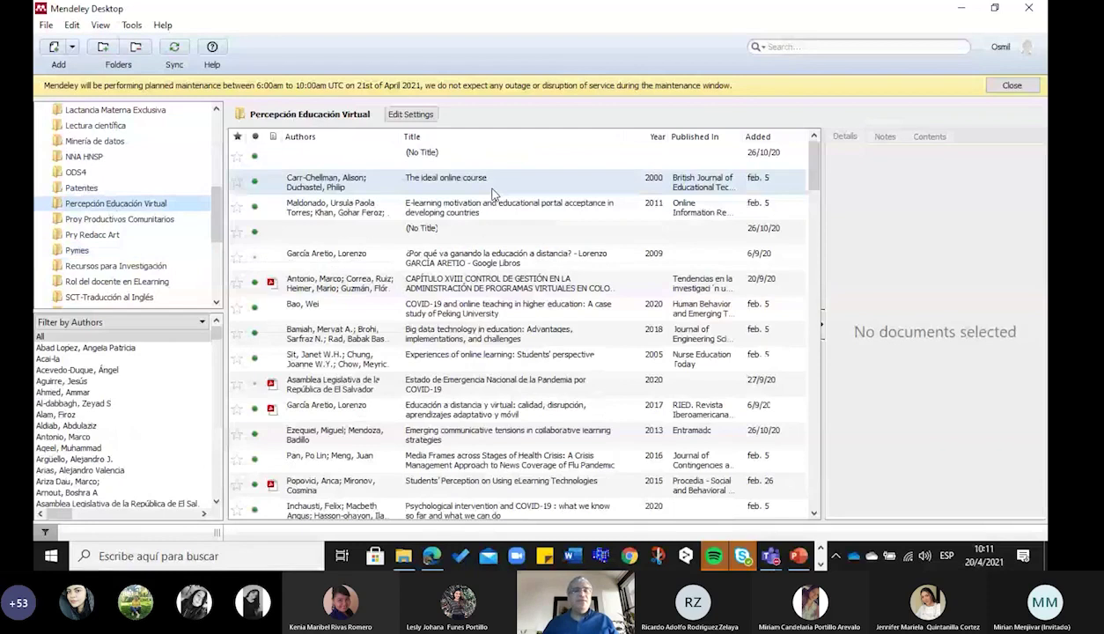
scroll(493, 194, down, 5)
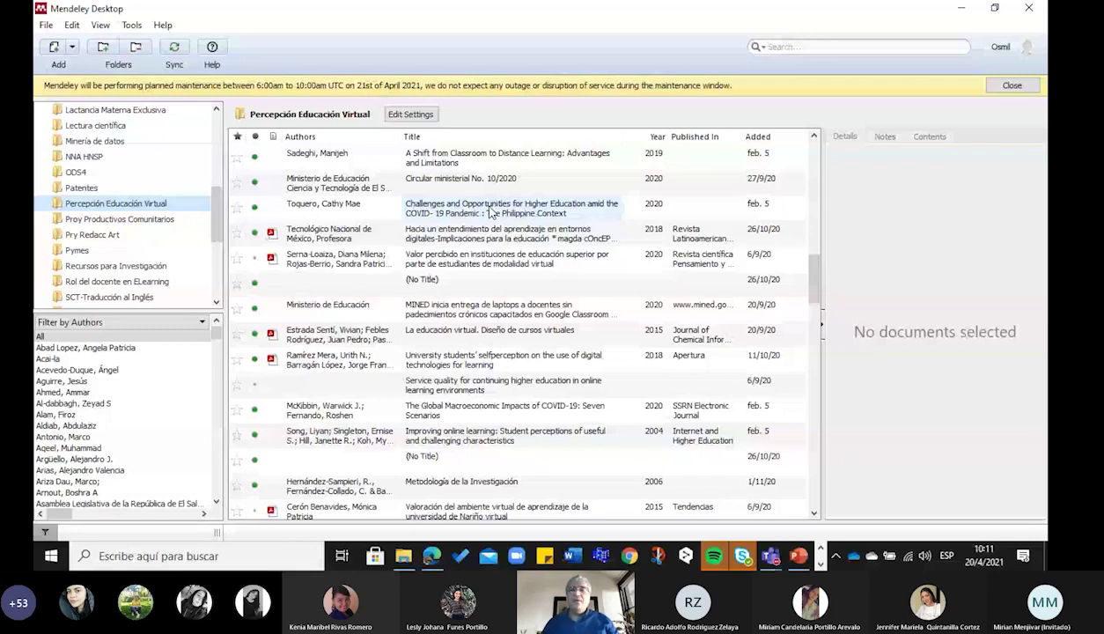
Switch to the browser, open the Mendeley Desktop download page and look at the Web Importer and Citation Plugin add-ons.
key(alt+Tab)
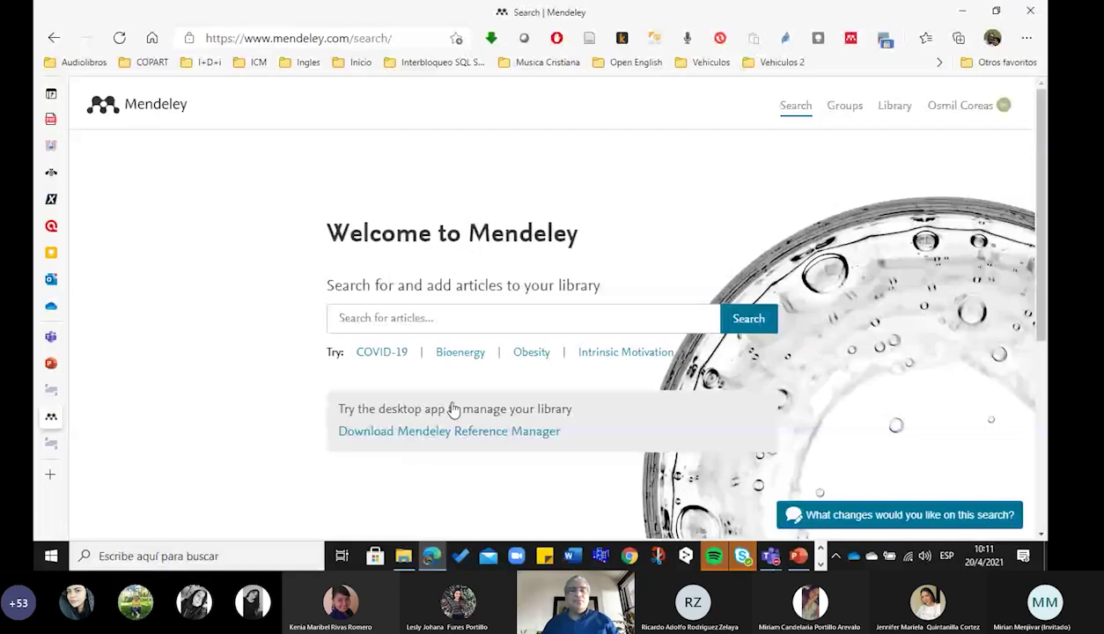
scroll(509, 270, down, 4)
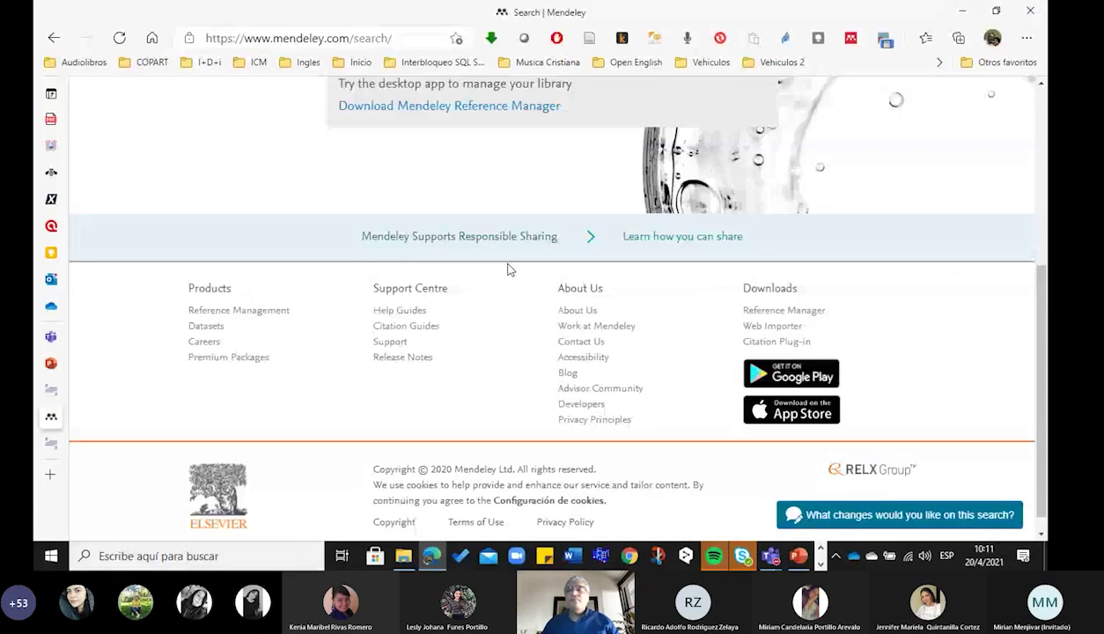
scroll(508, 270, up, 4)
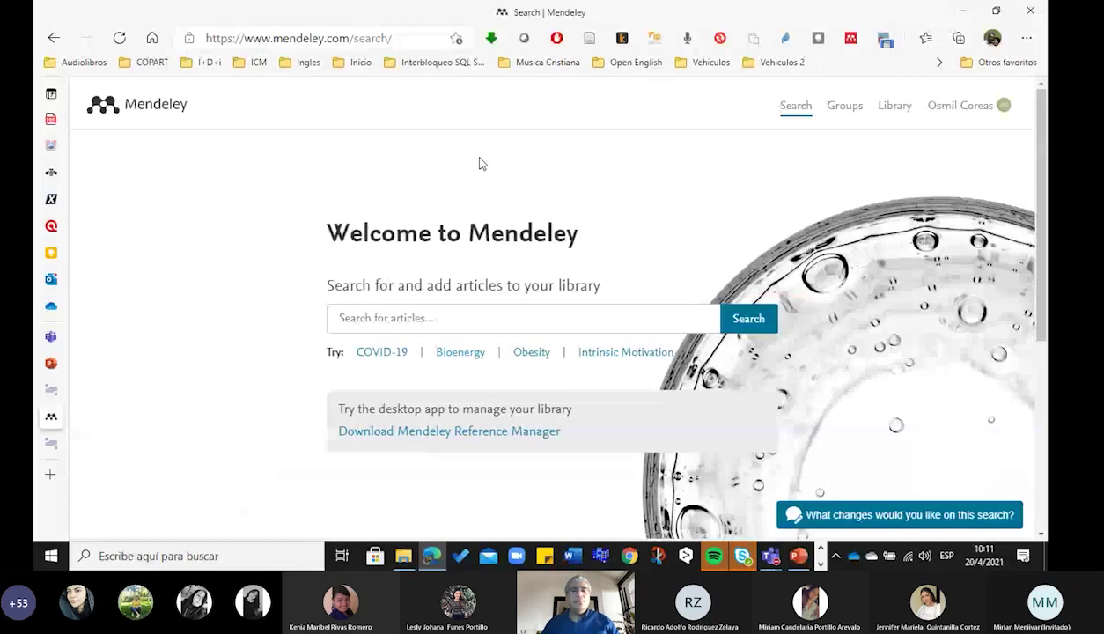
click(459, 435)
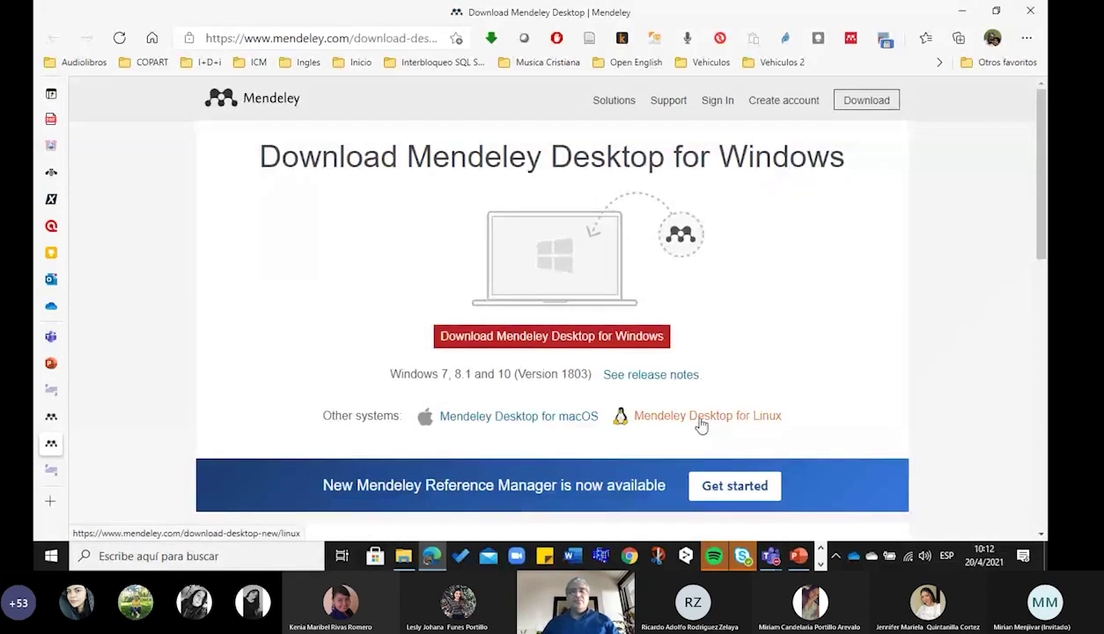
scroll(518, 398, down, 5)
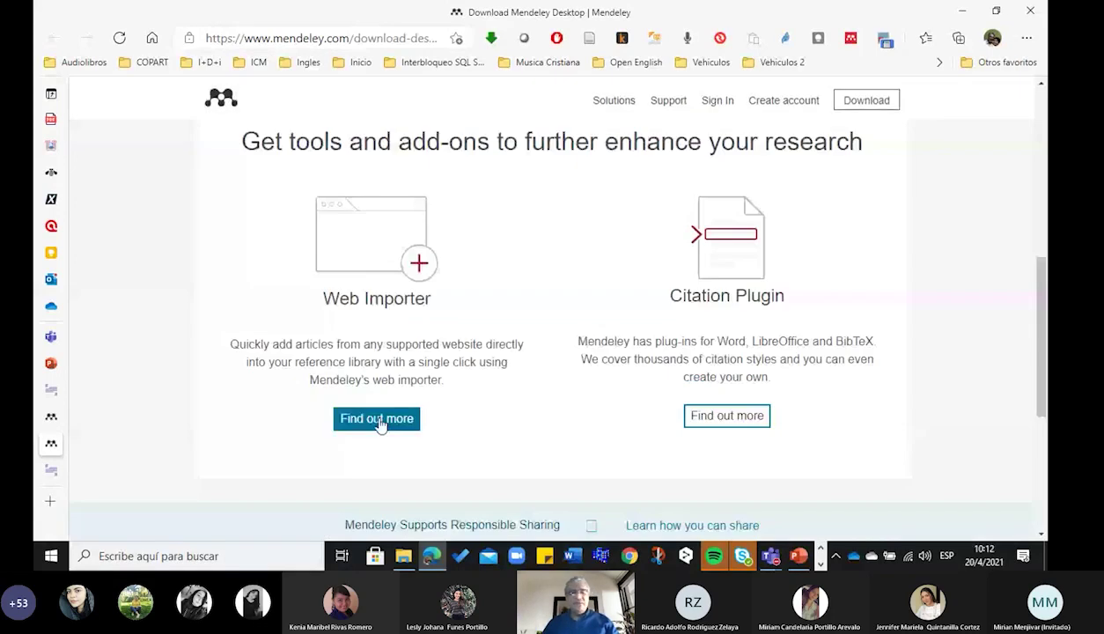
click(430, 555)
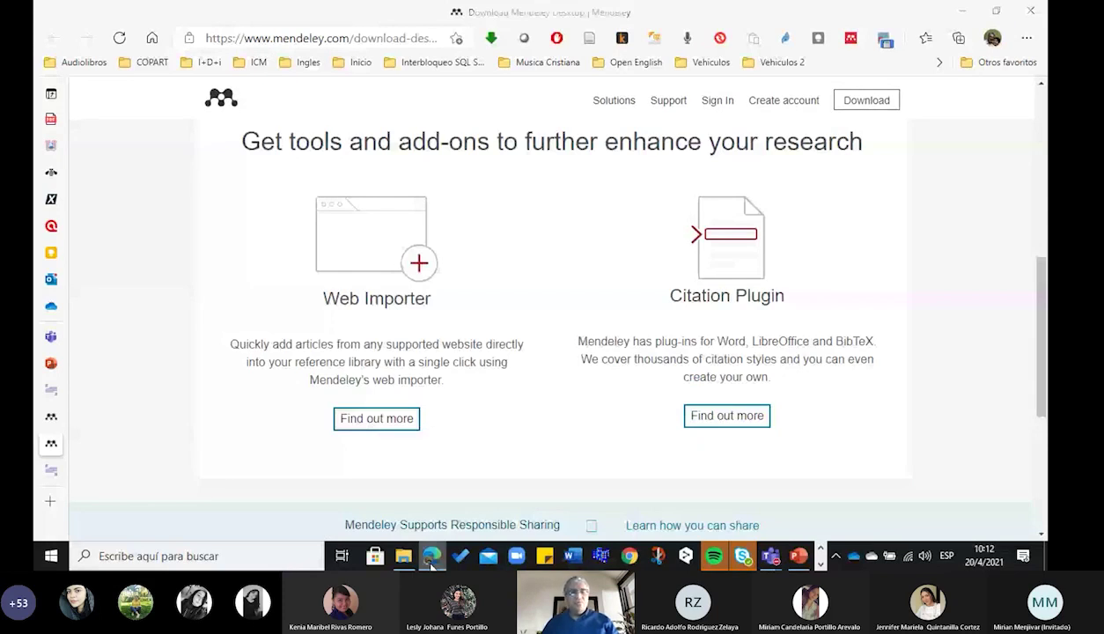
key(super+ctrl+Right)
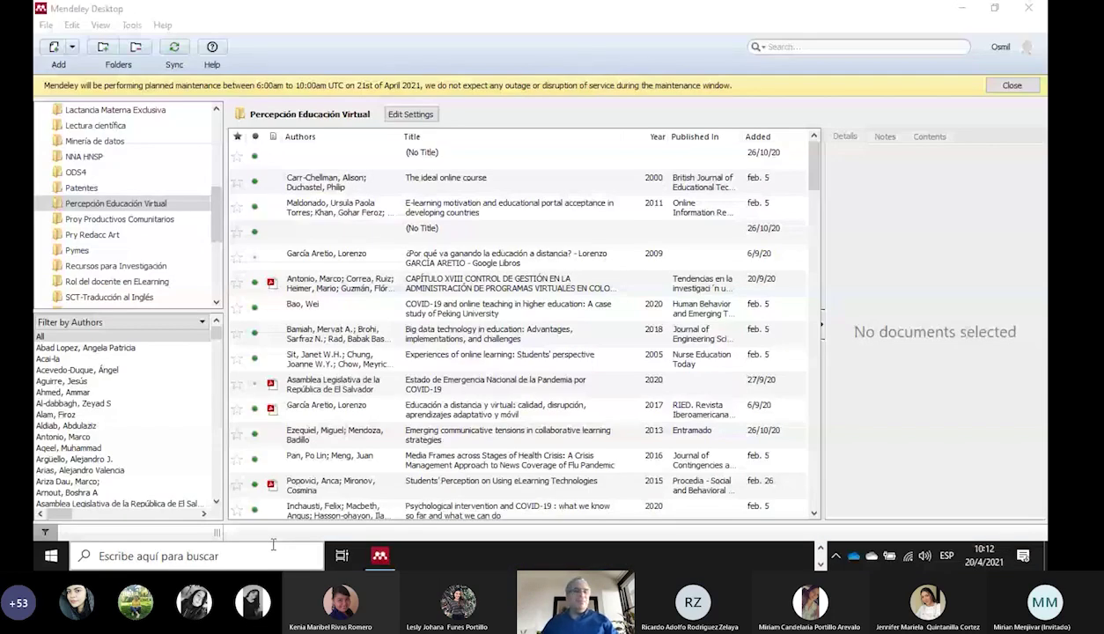
key(super+ctrl+Left)
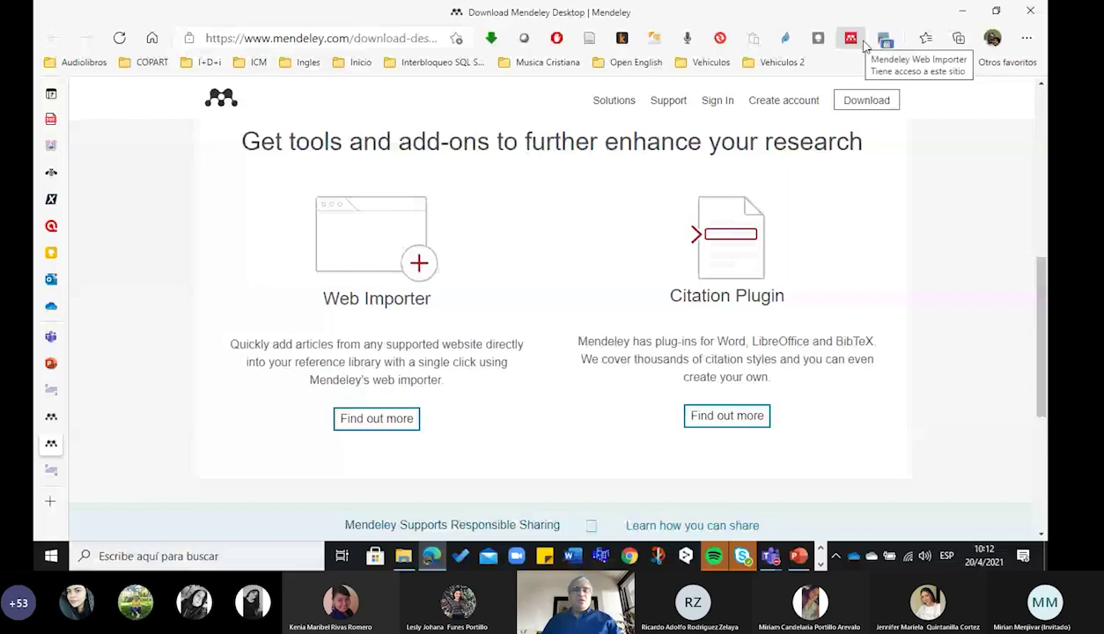
Open the redalyc.org website in a new browser tab.
key(ctrl+t)
text(redalyc)
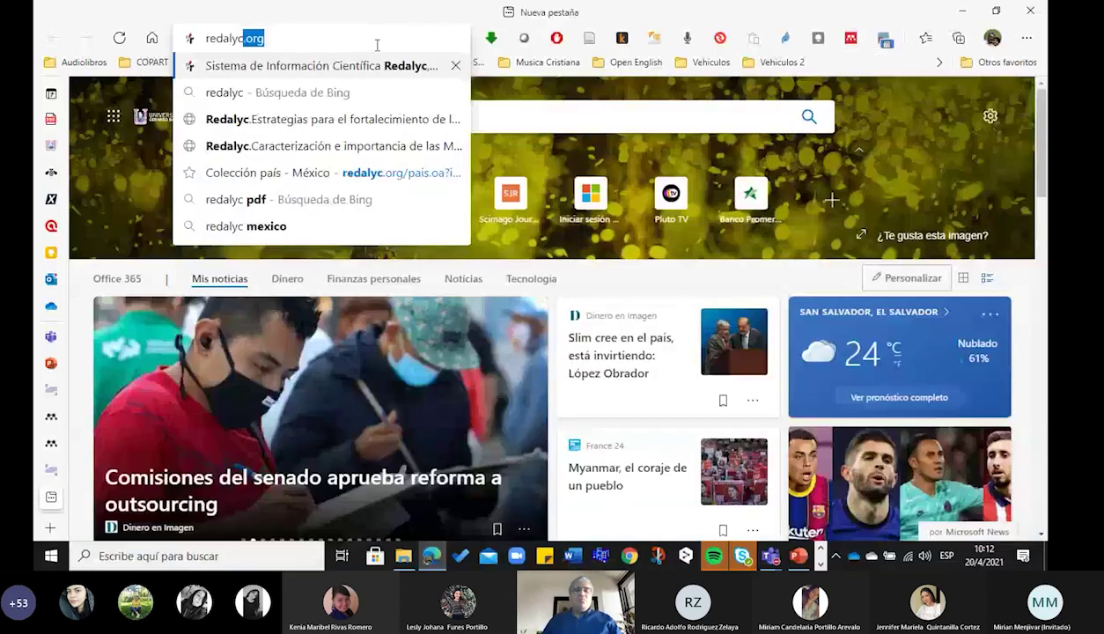
key(Return)
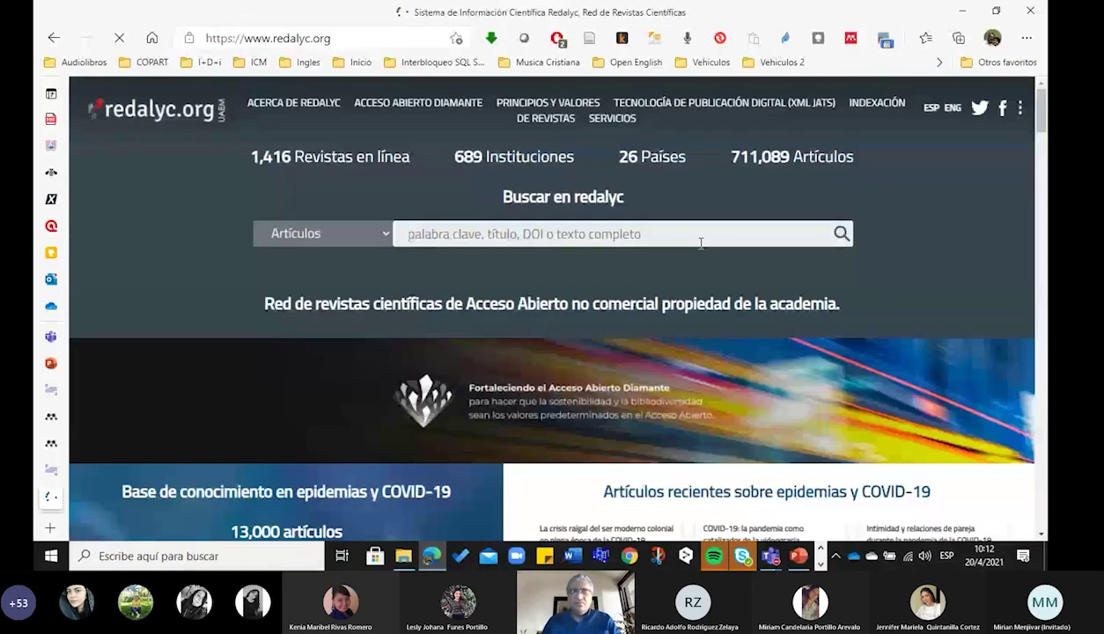
Search Redalyc's articles for "marketing mix".
text(ma)
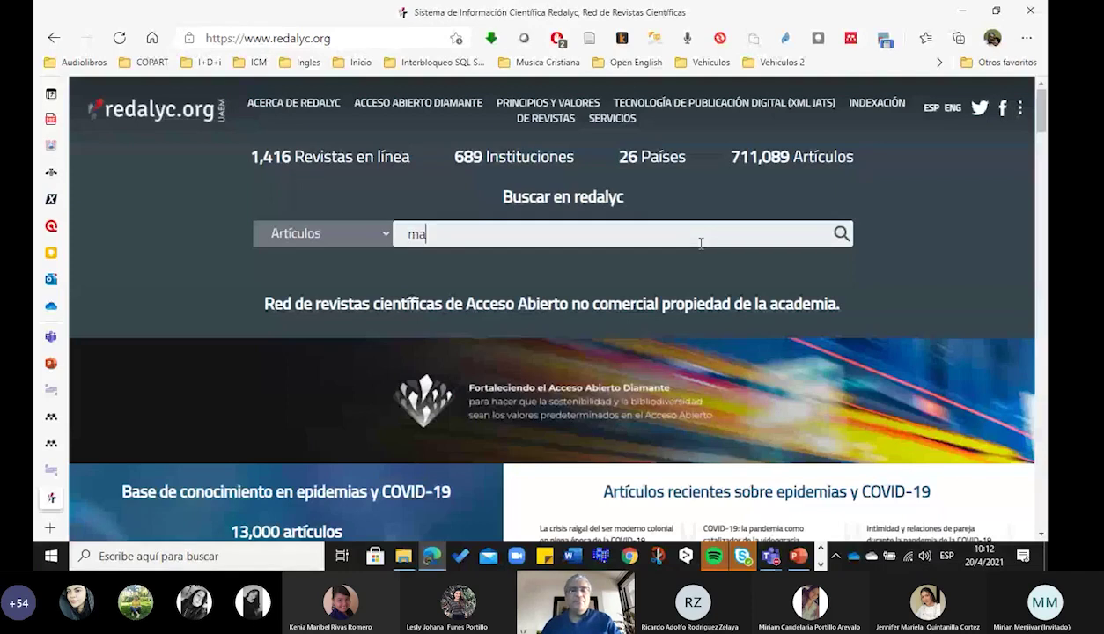
text(rketin)
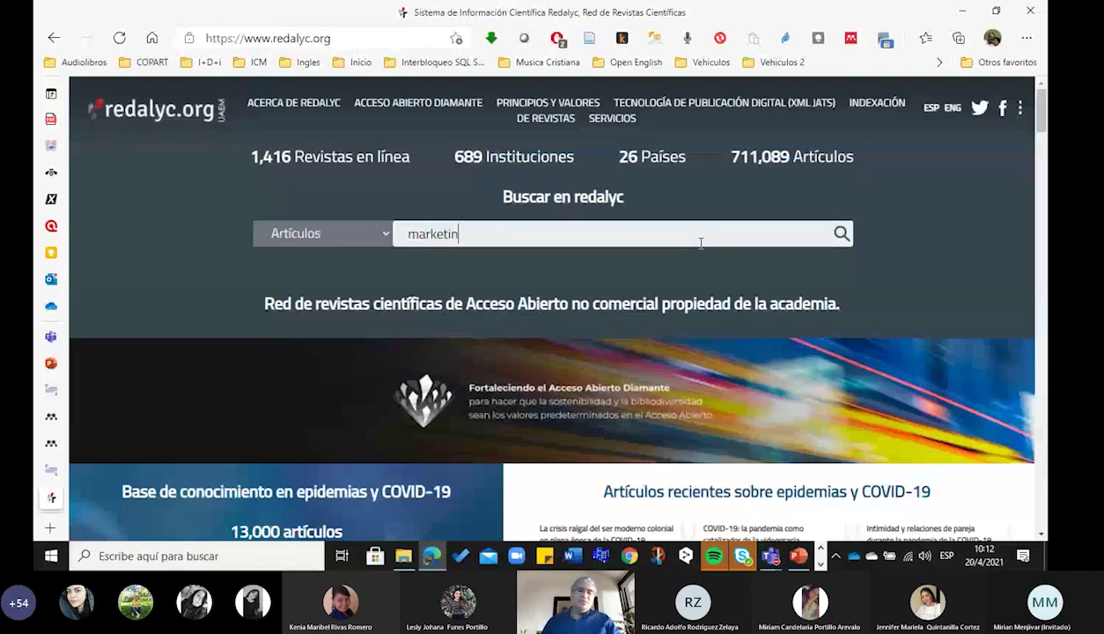
text(g mi)
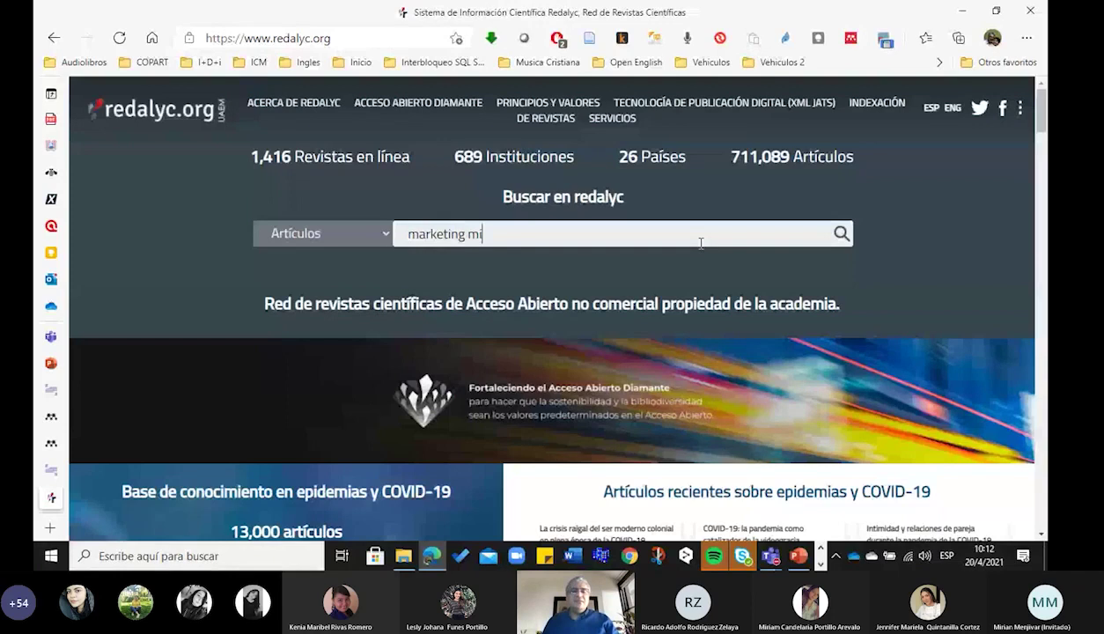
text(x)
key(Return)
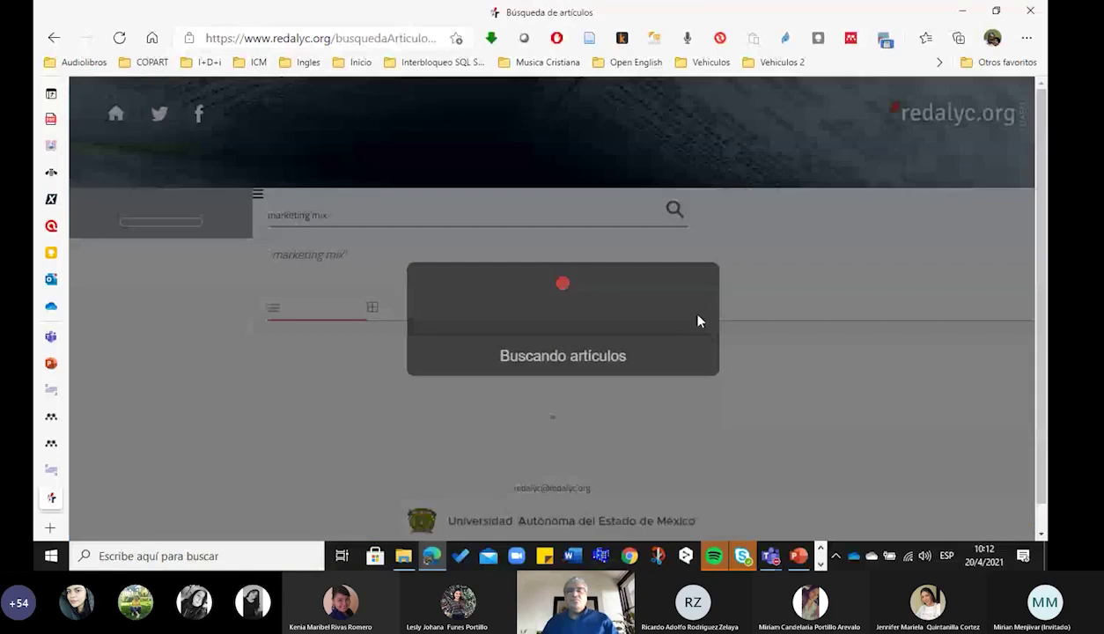
Open the PDF of "Digital Marketing in Mexico: Exploratory Study of the Marketing Mix of SMEs with Trust Seal" from the results.
scroll(637, 438, down, 5)
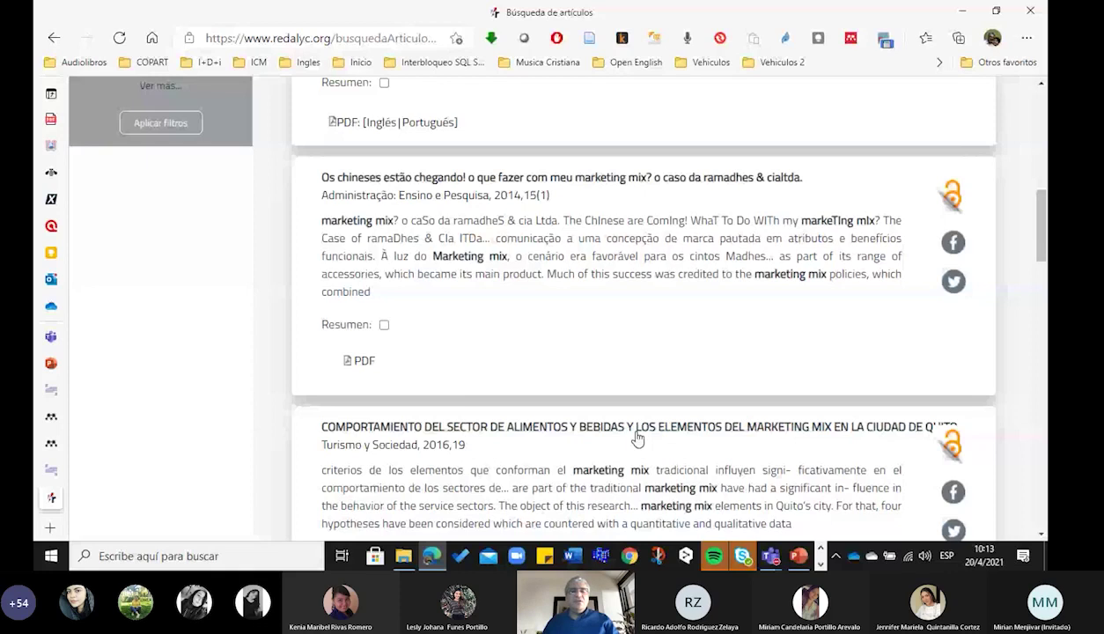
scroll(636, 438, up, 5)
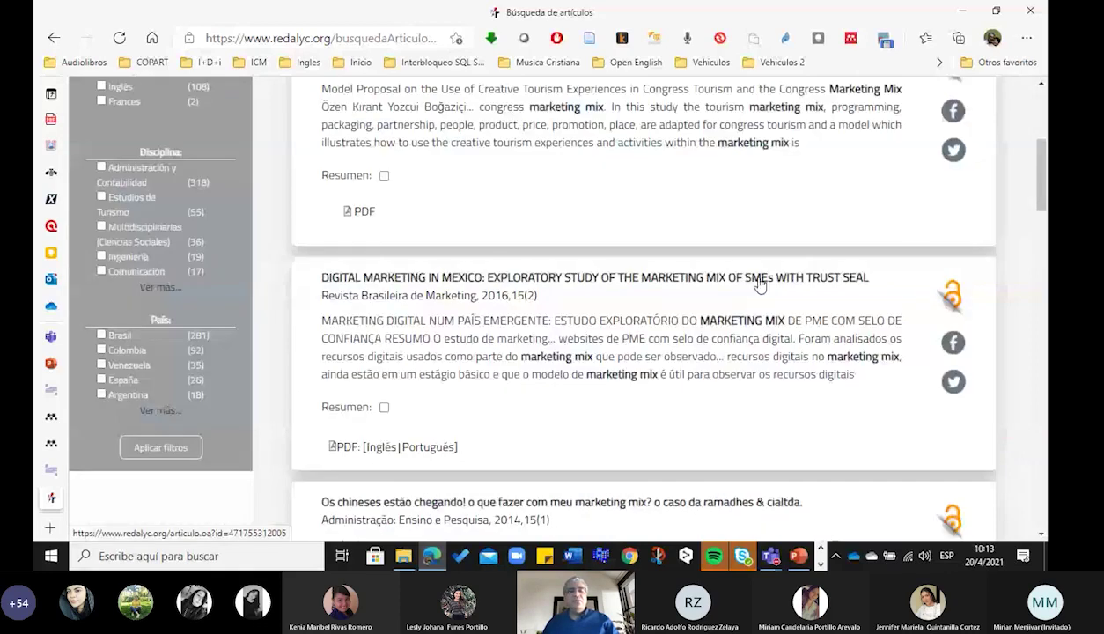
scroll(408, 331, down, 2)
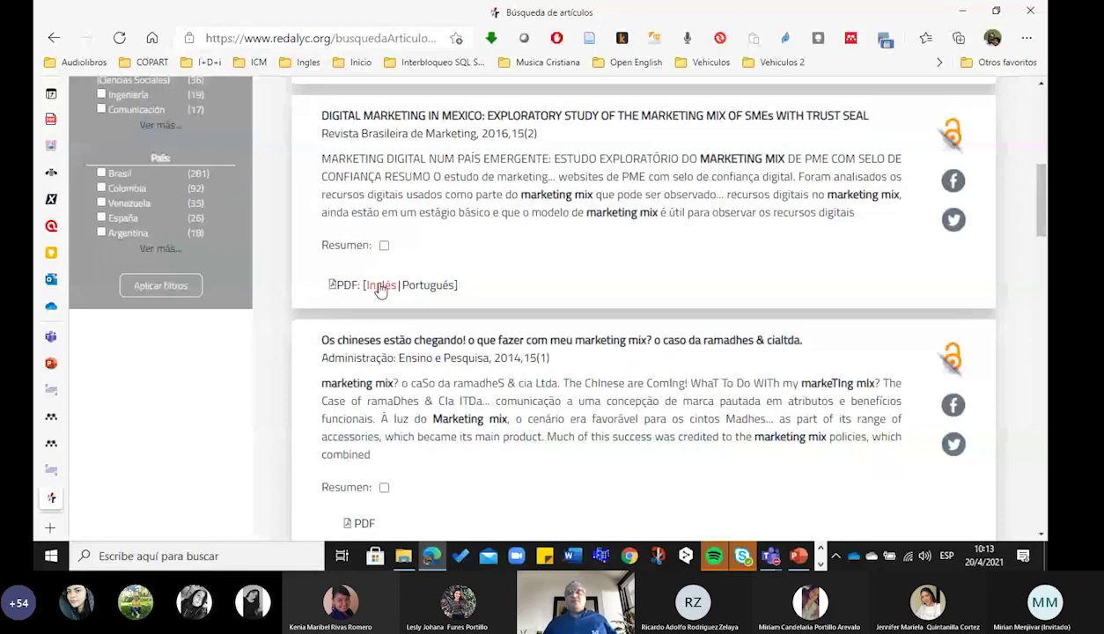
click(425, 284)
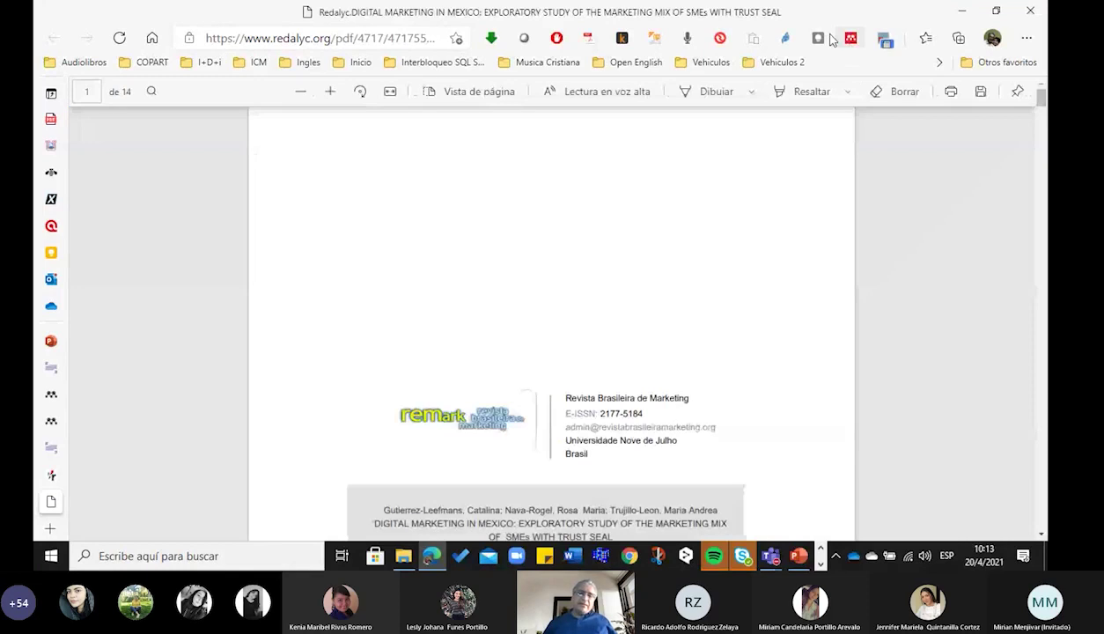
Skim the article's PDF pages and return to its cover page.
scroll(533, 334, down, 2)
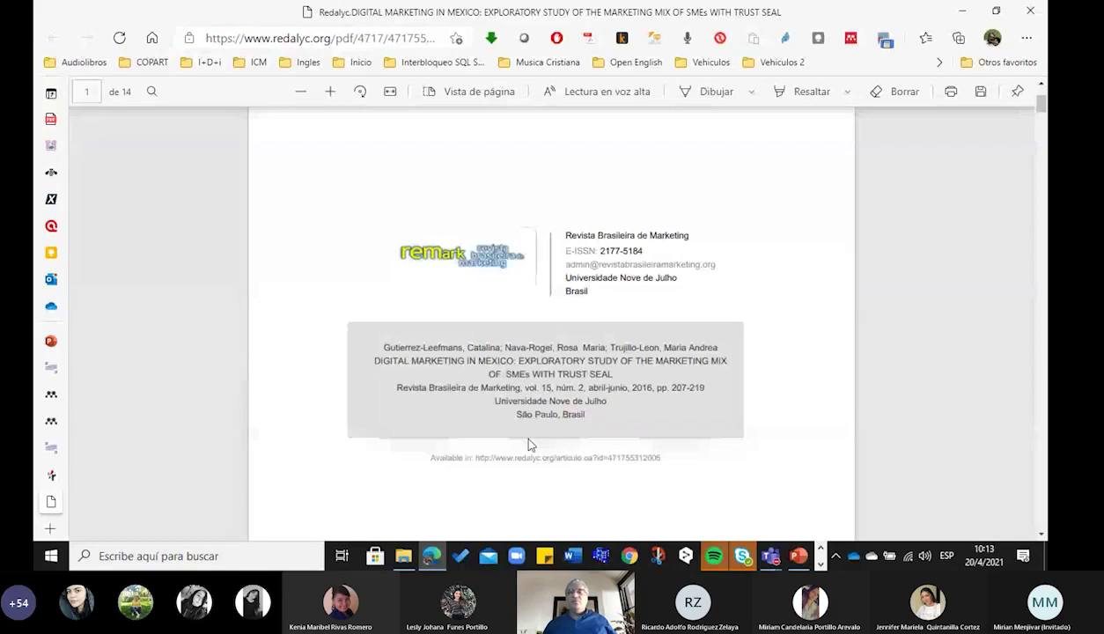
scroll(528, 445, down, 15)
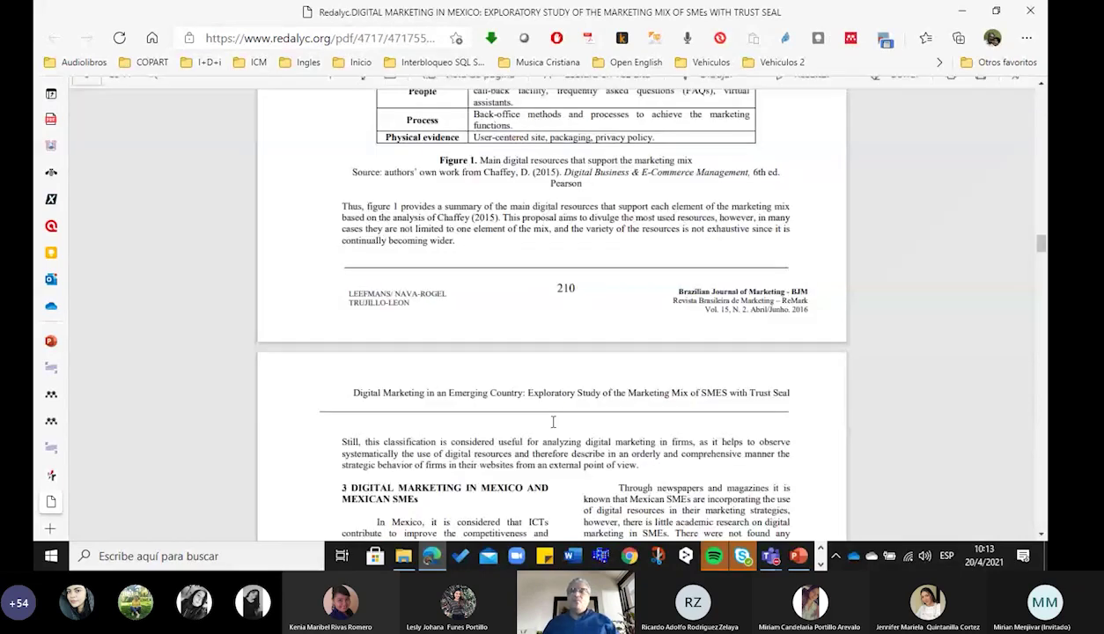
scroll(549, 420, up, 10)
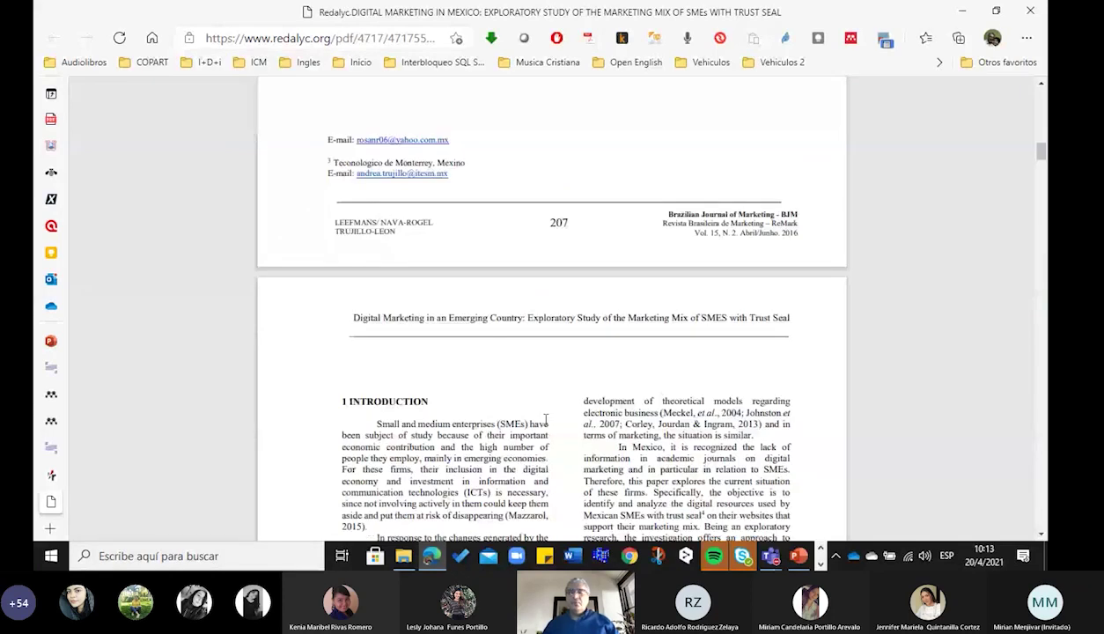
scroll(546, 419, up, 3)
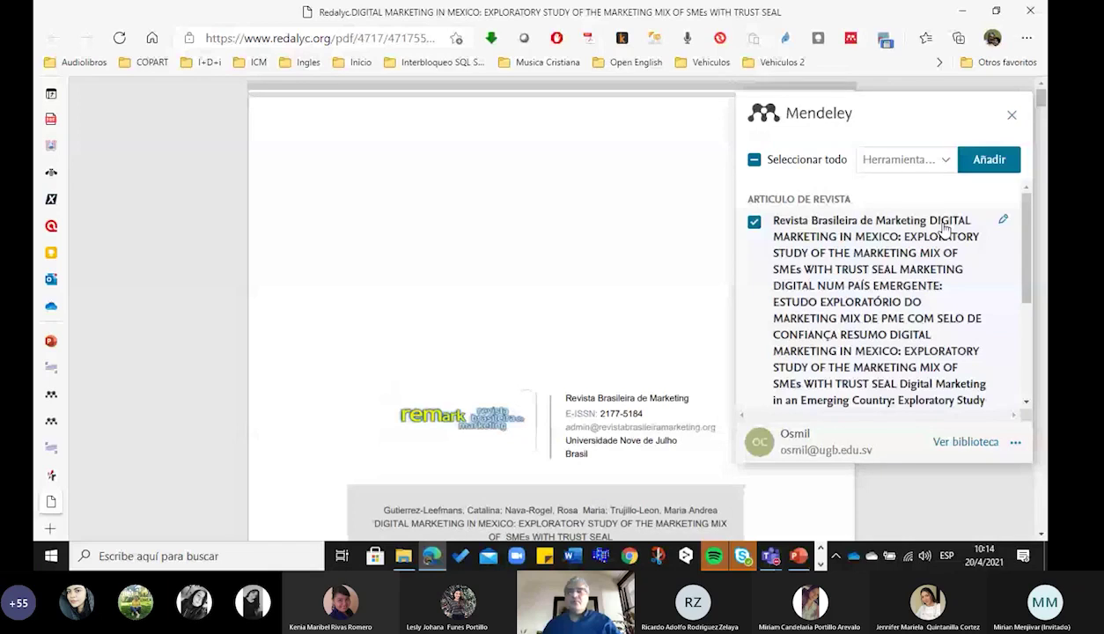
Clear the Herramientas Web collection as destination and add the article's reference to Mi biblioteca with the Mendeley Web Importer.
click(944, 163)
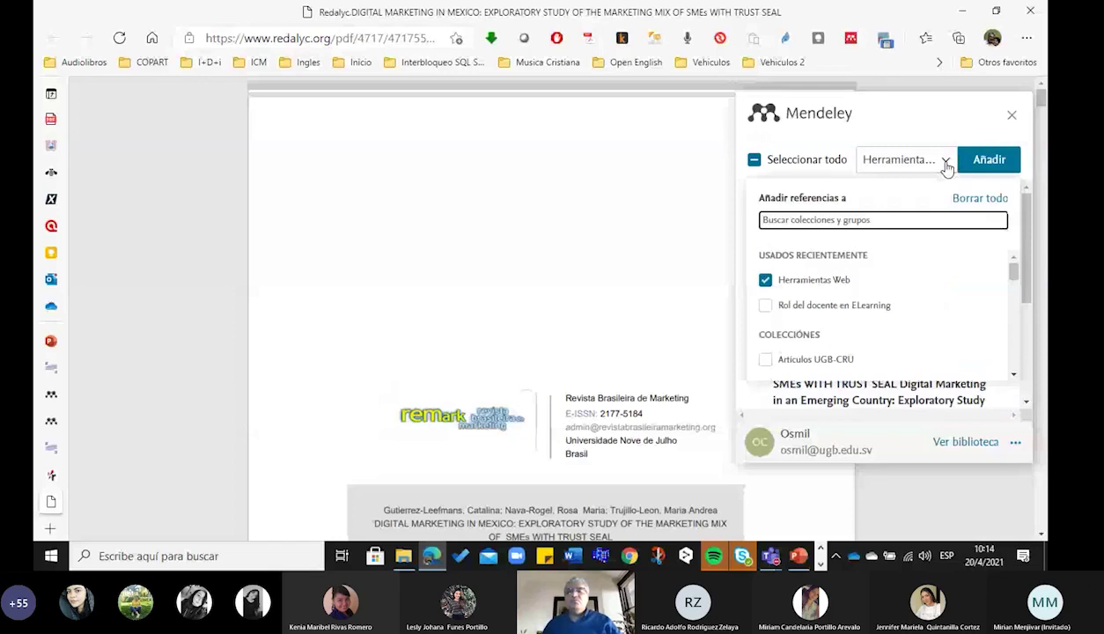
click(799, 279)
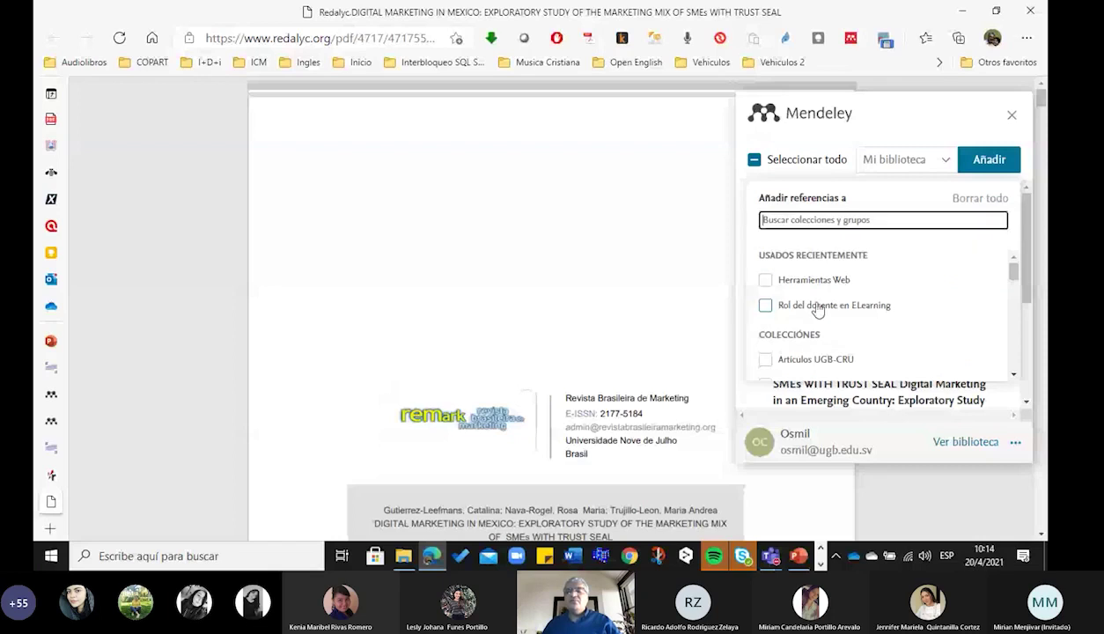
scroll(818, 321, down, 5)
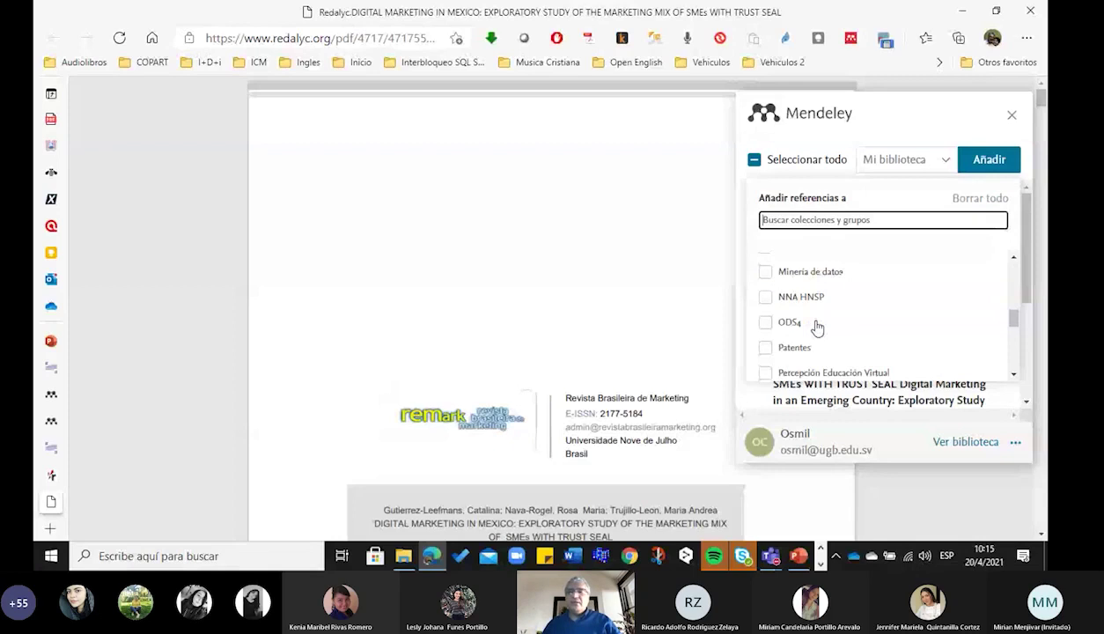
scroll(818, 328, up, 5)
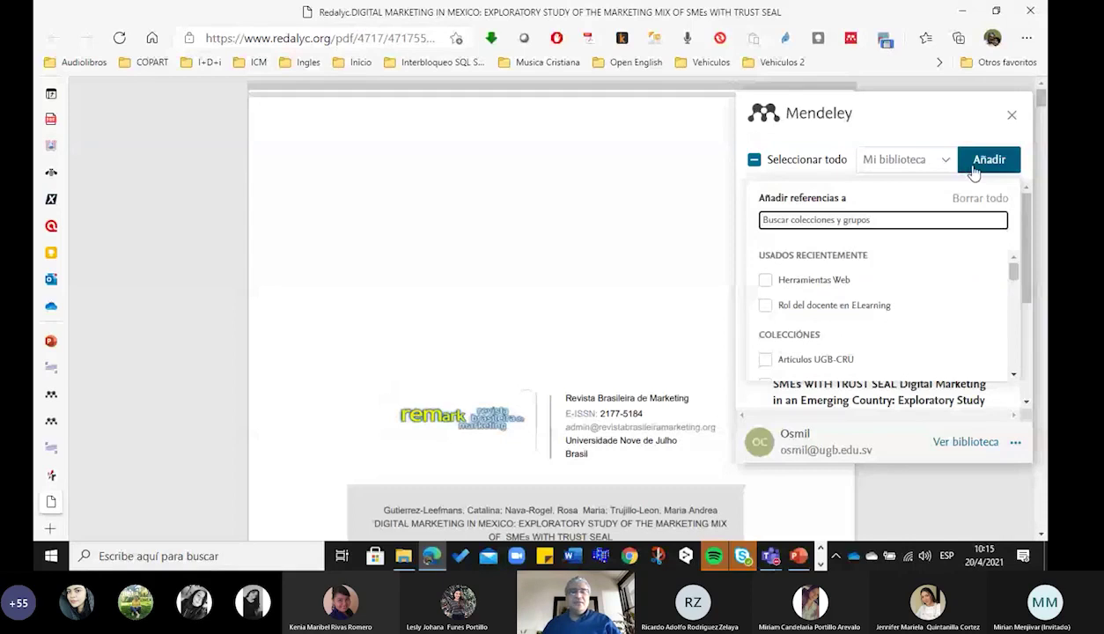
click(986, 159)
scroll(420, 368, down, 2)
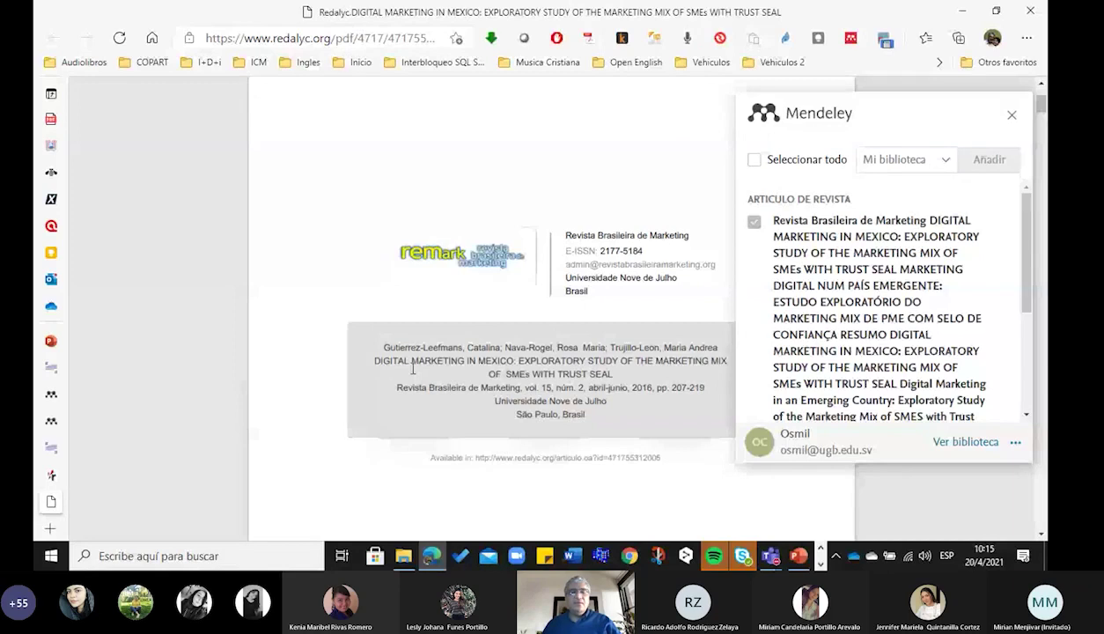
Switch to Mendeley Desktop, sync the library and search Recently Added for the imported article by its first author's surname.
mouse_move(382, 560)
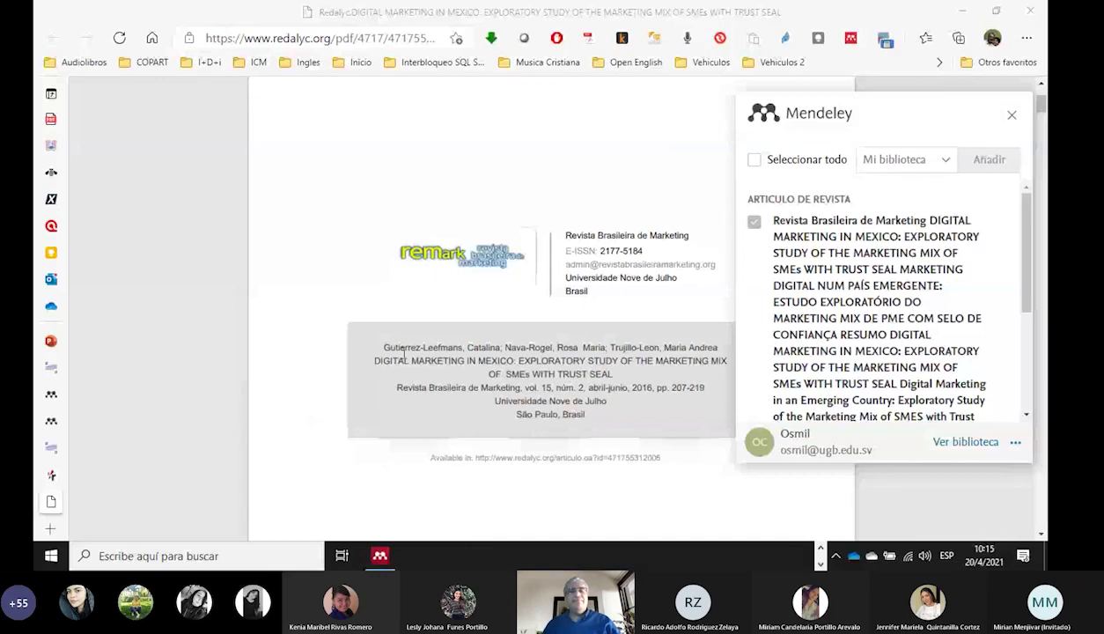
key(alt+Tab)
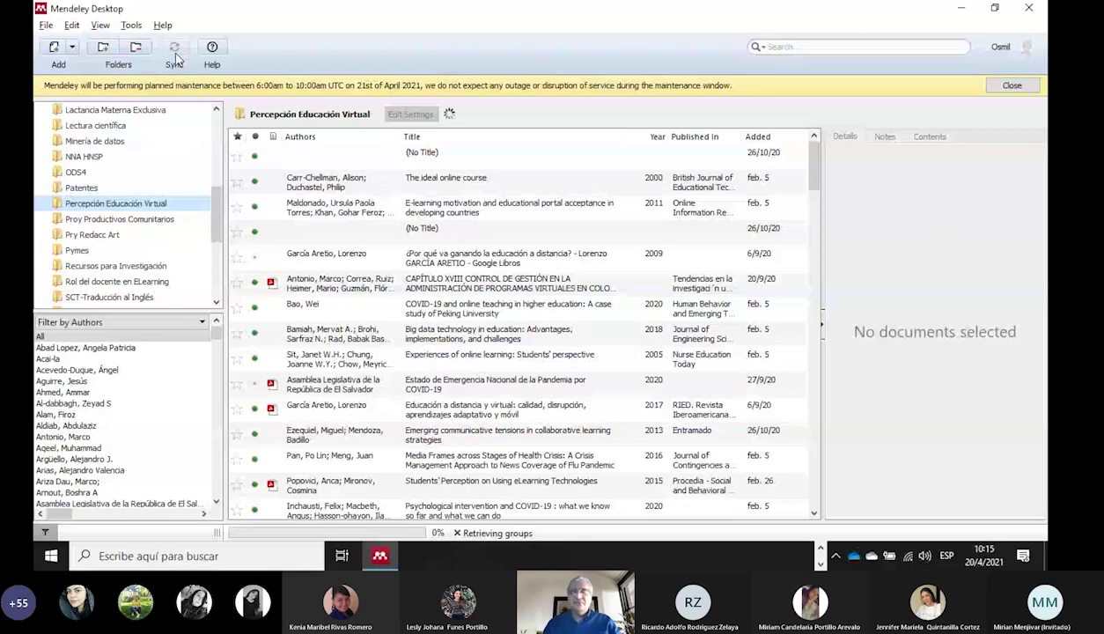
click(780, 47)
text(leefmans)
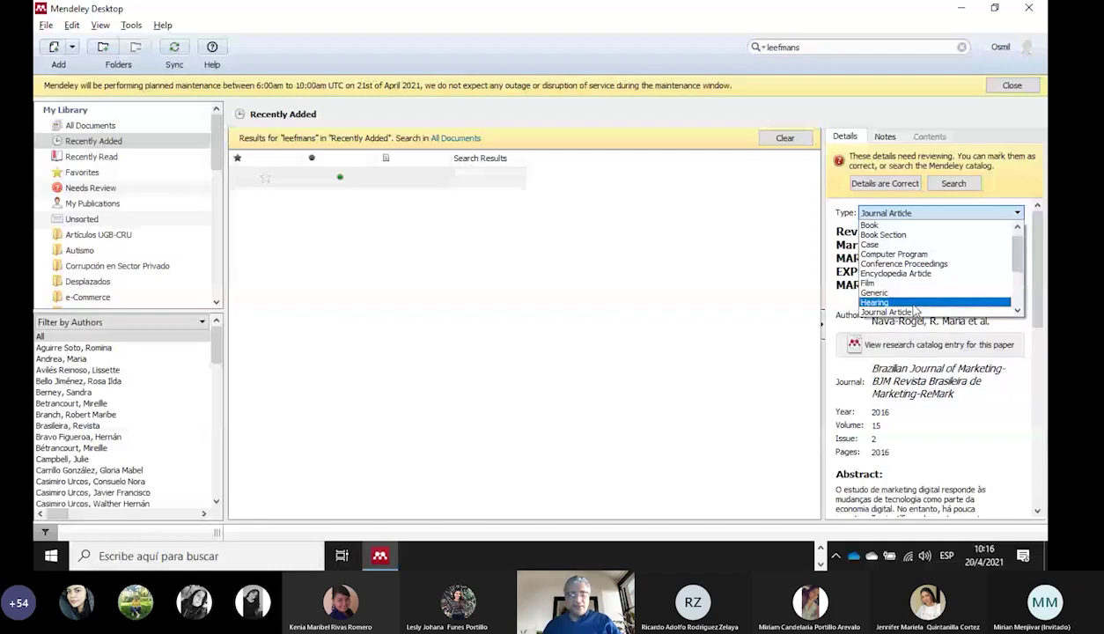
Look through the available document types for the imported article and keep its type as Journal Article.
scroll(918, 282, down, 2)
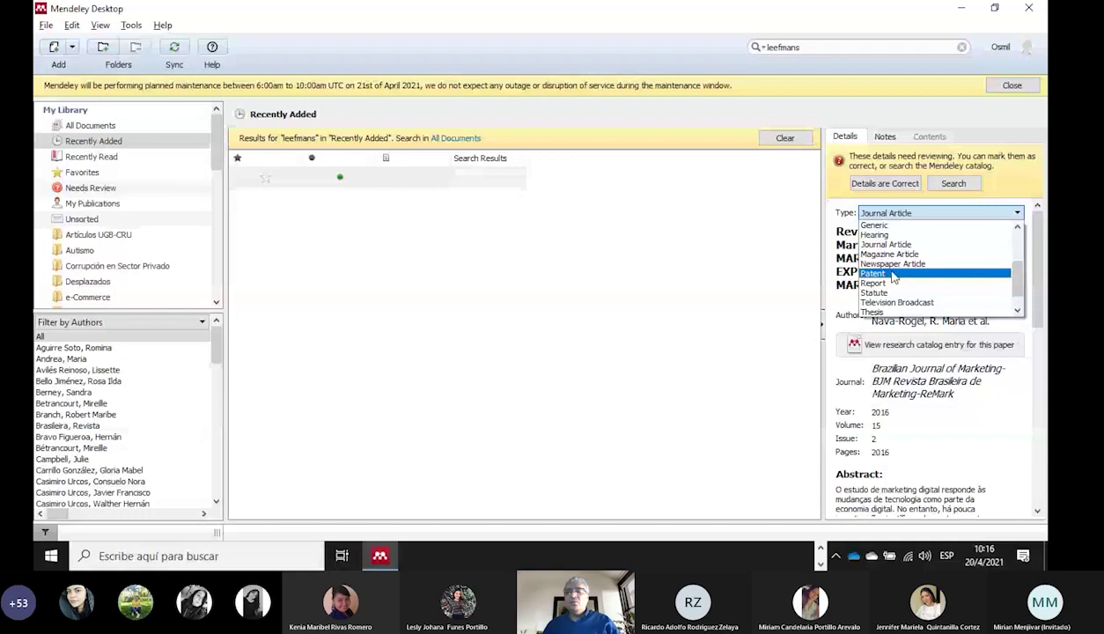
scroll(922, 308, down, 1)
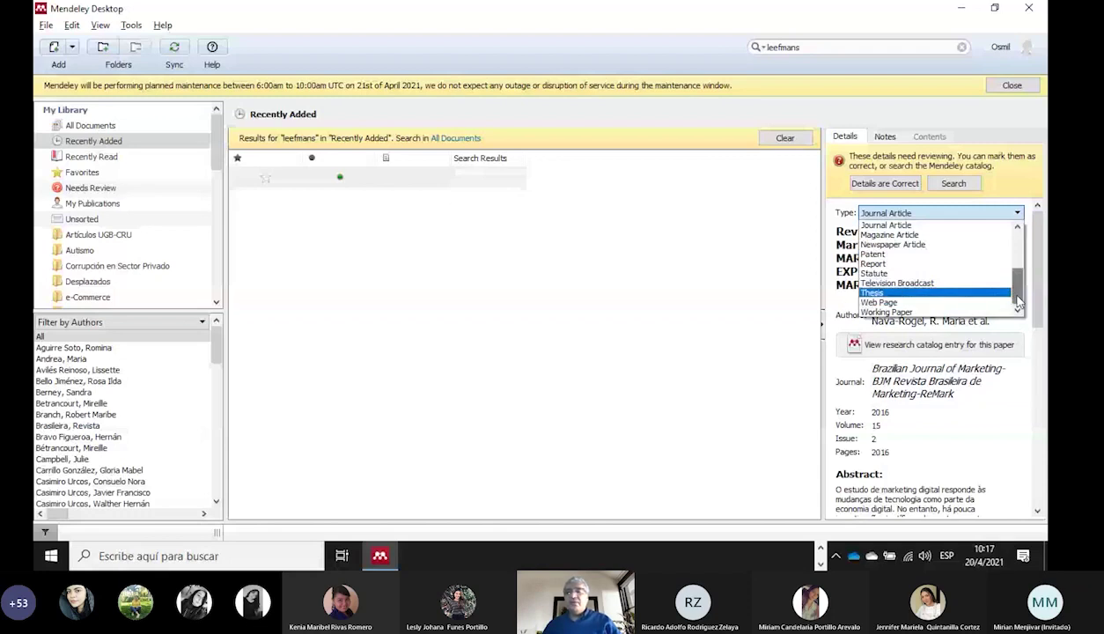
click(872, 310)
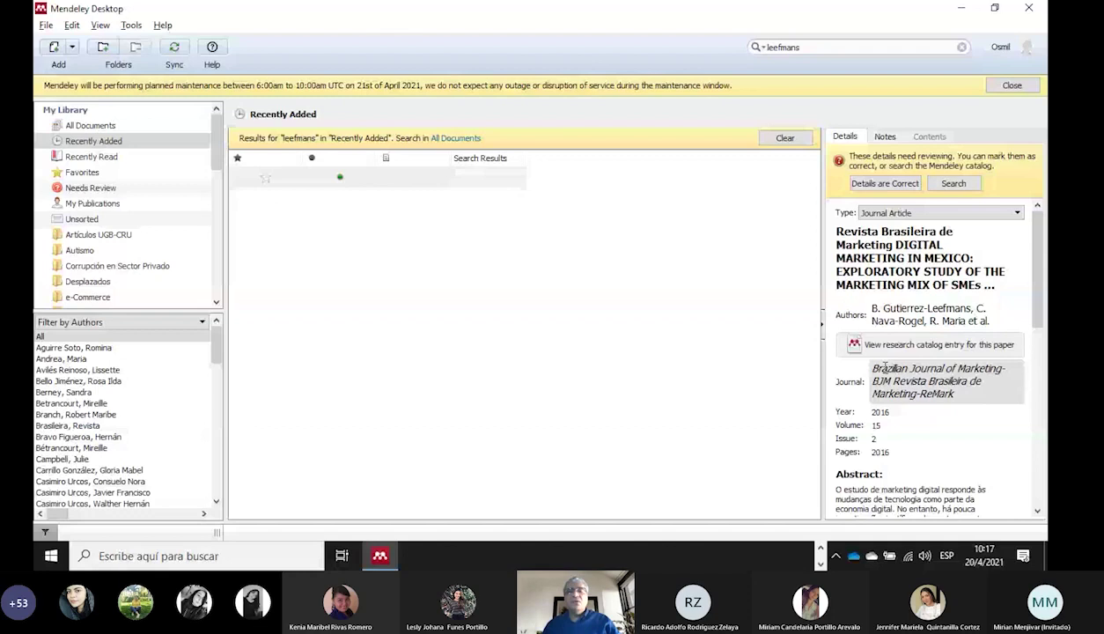
Set the article's Pages field to 207-219 in Mendeley Desktop, checking the citation data on the PDF's cover page in the browser.
key(ctrl+super+Right)
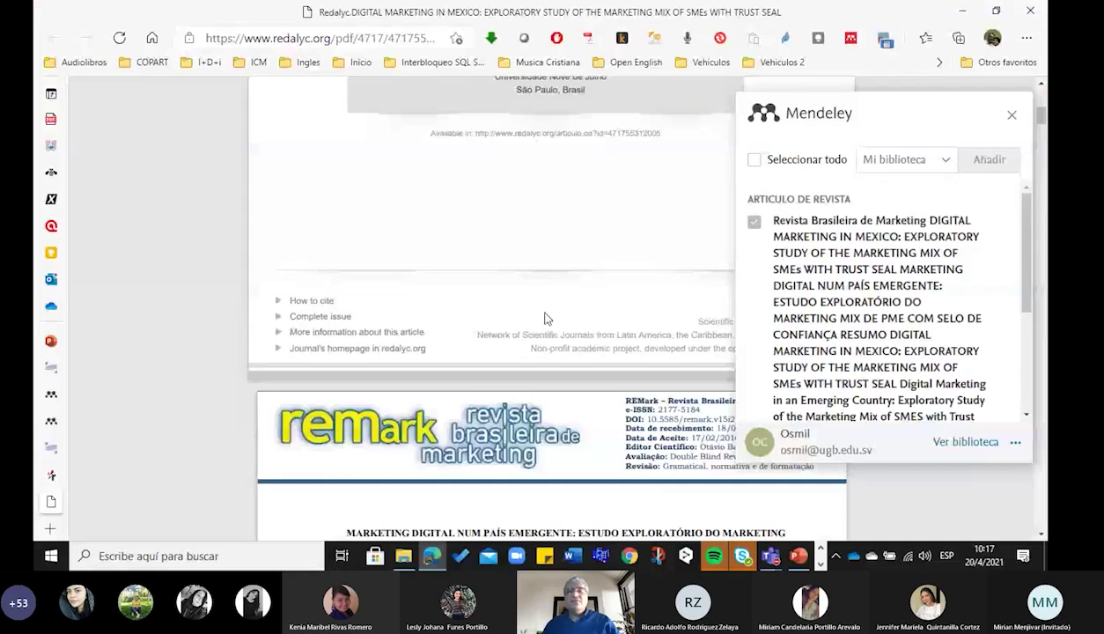
scroll(544, 318, up, 2)
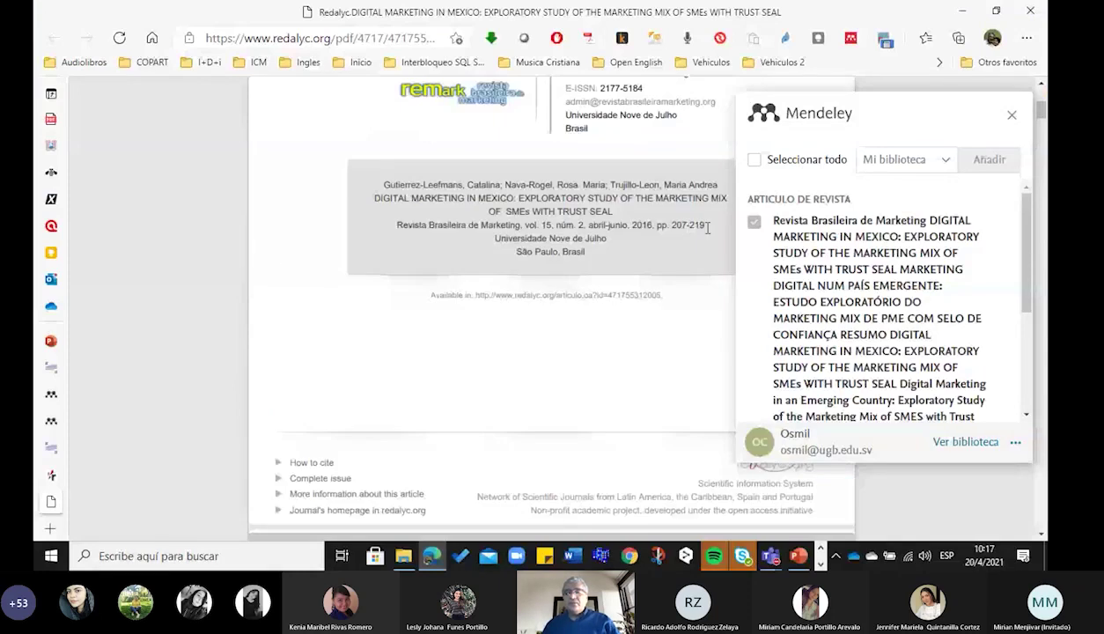
key(ctrl+super+Right)
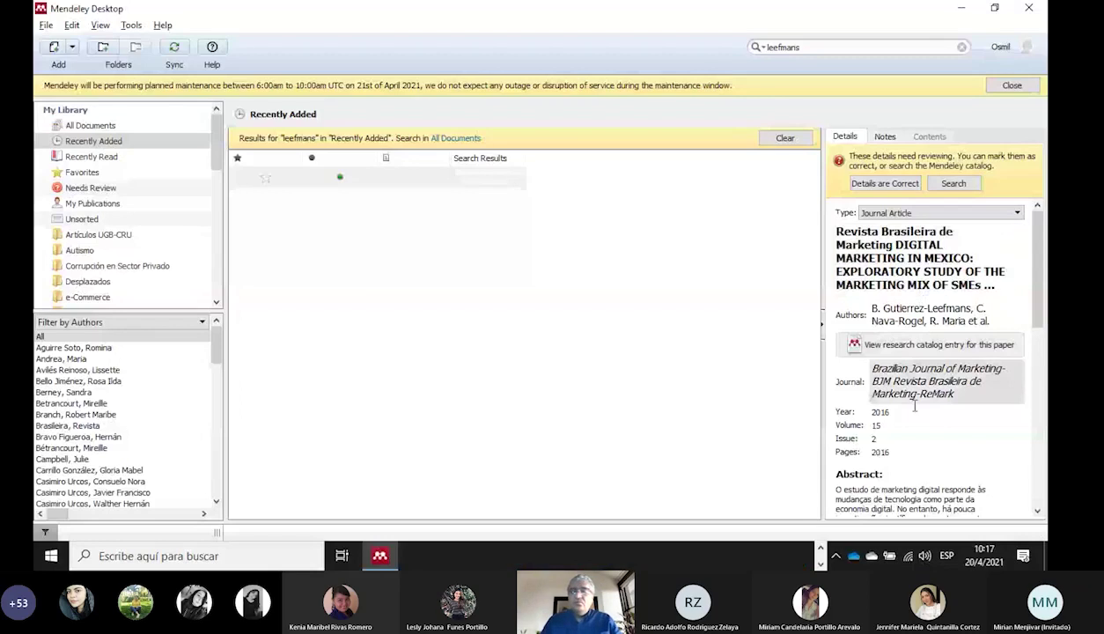
drag(890, 451, 883, 452)
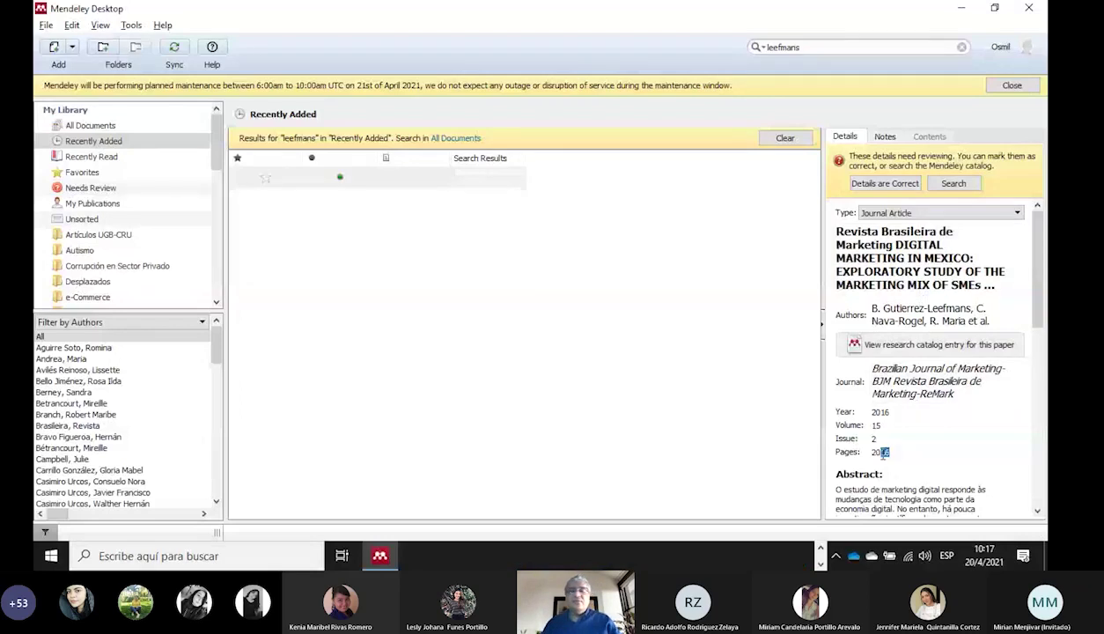
text(7-20)
key(alt+Tab)
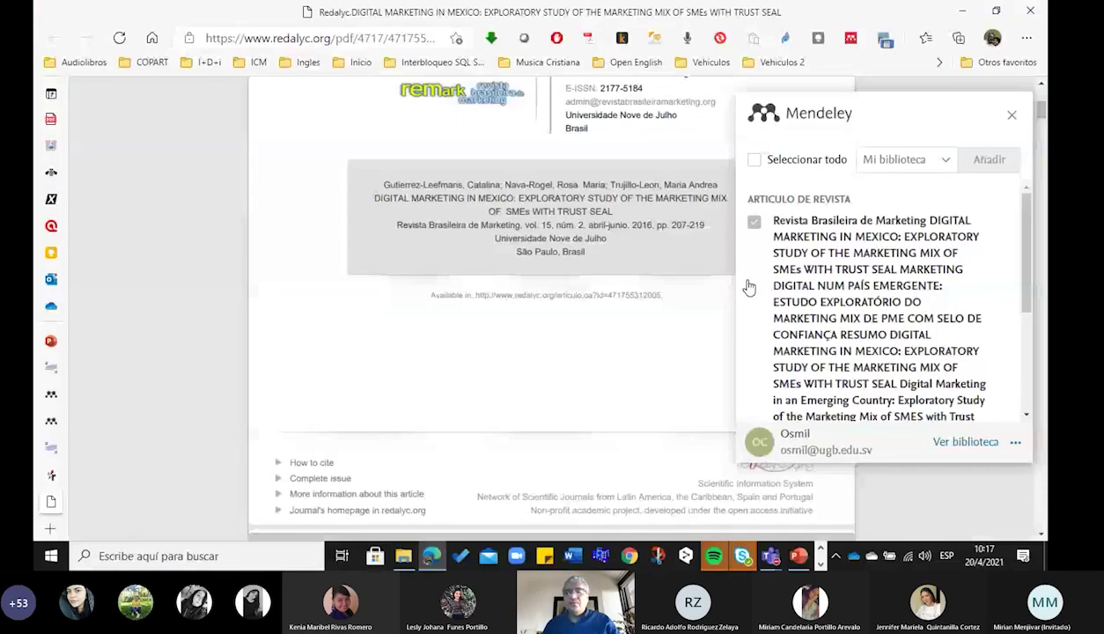
key(ctrl+super+Right)
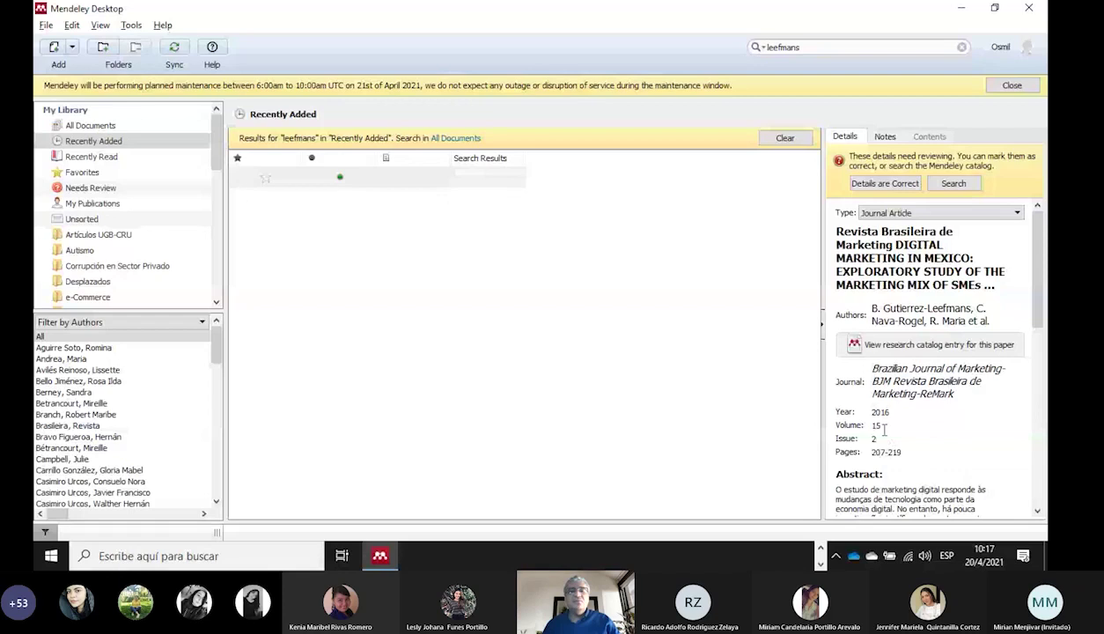
In a blank Word document, write the filler lines "Asfasdfasf" and "Asfasdf", followed by the line "El marketing mix en méxico".
key(ctrl+super+Left)
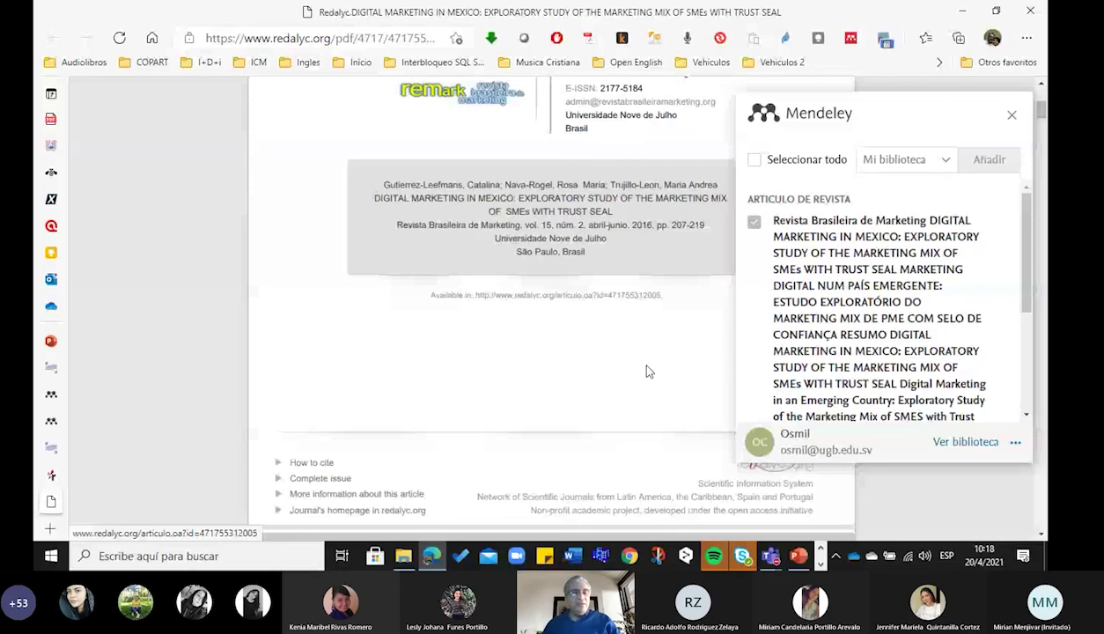
click(52, 557)
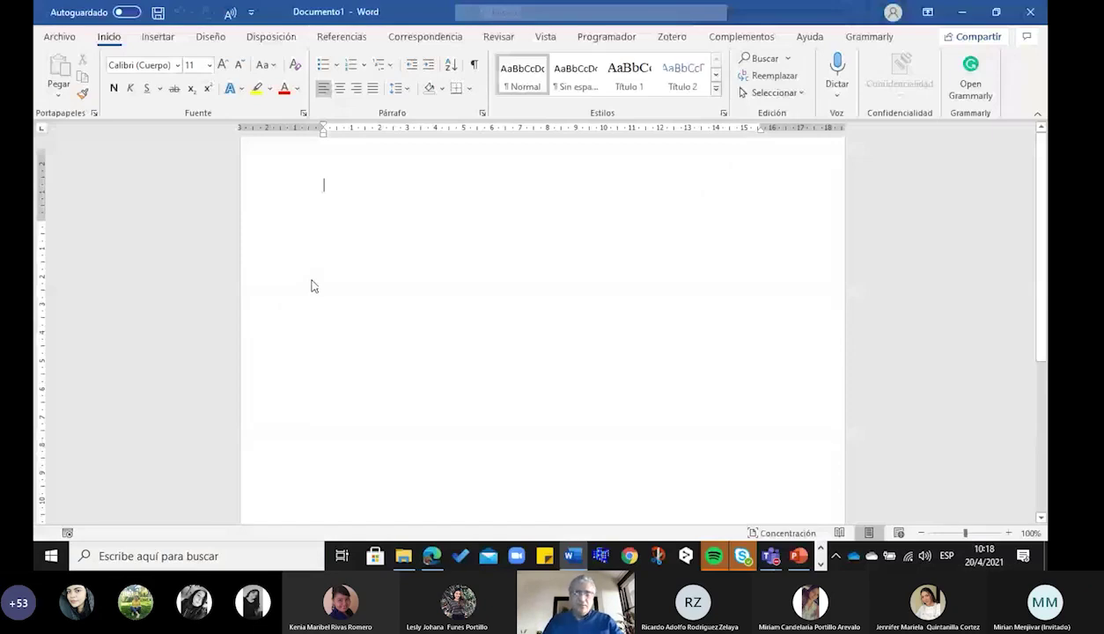
text(asf)
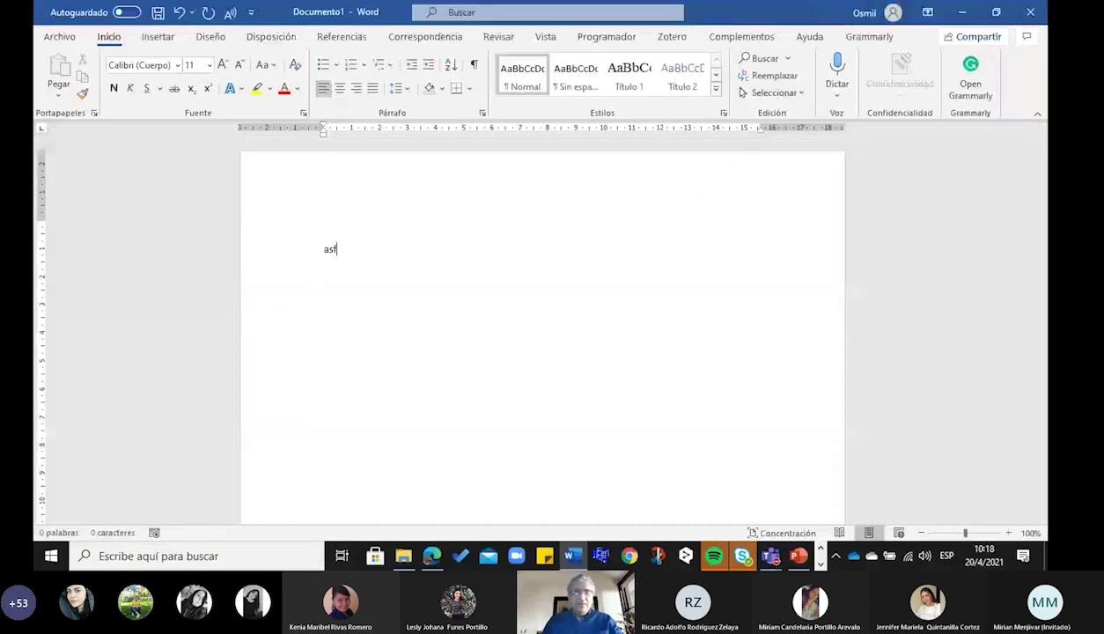
text(asdfasf)
key(Return)
key(Return)
text(Asfasdf)
key(Return)
text(El m)
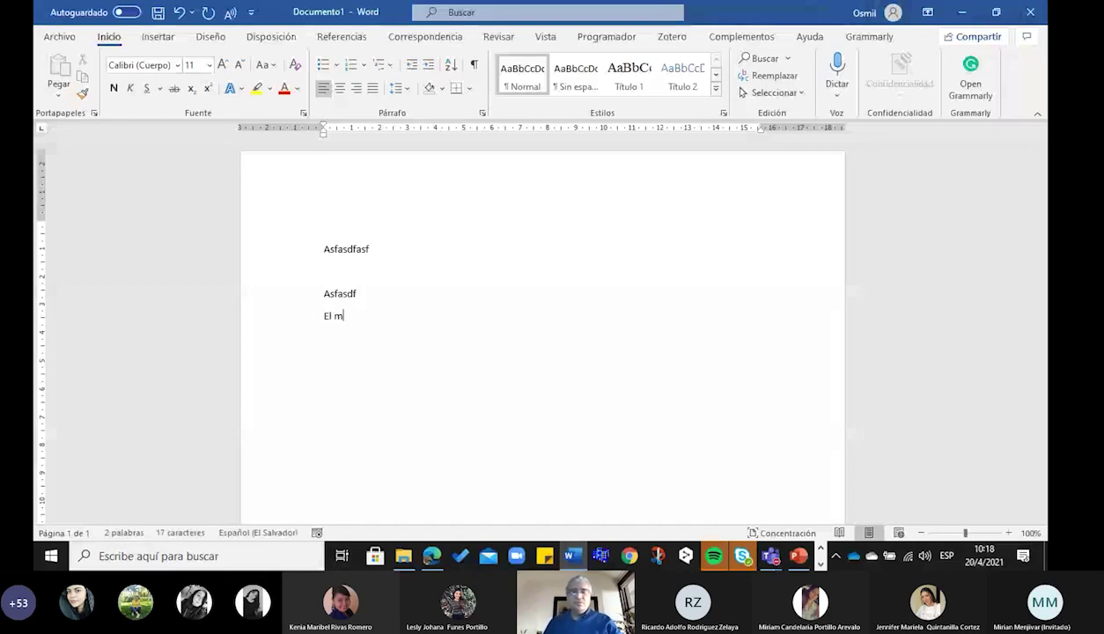
text(arketing mix en méxico)
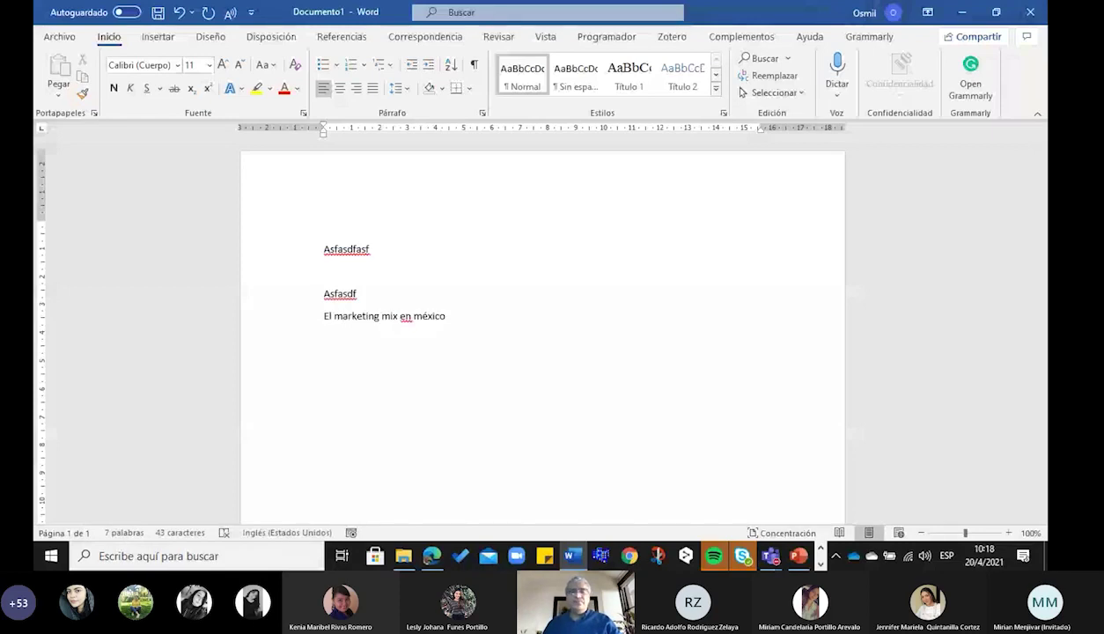
Switch to the article PDF in the browser and copy the first sentence of the introduction's second paragraph, beginning "In response to the changes".
key(alt+Tab)
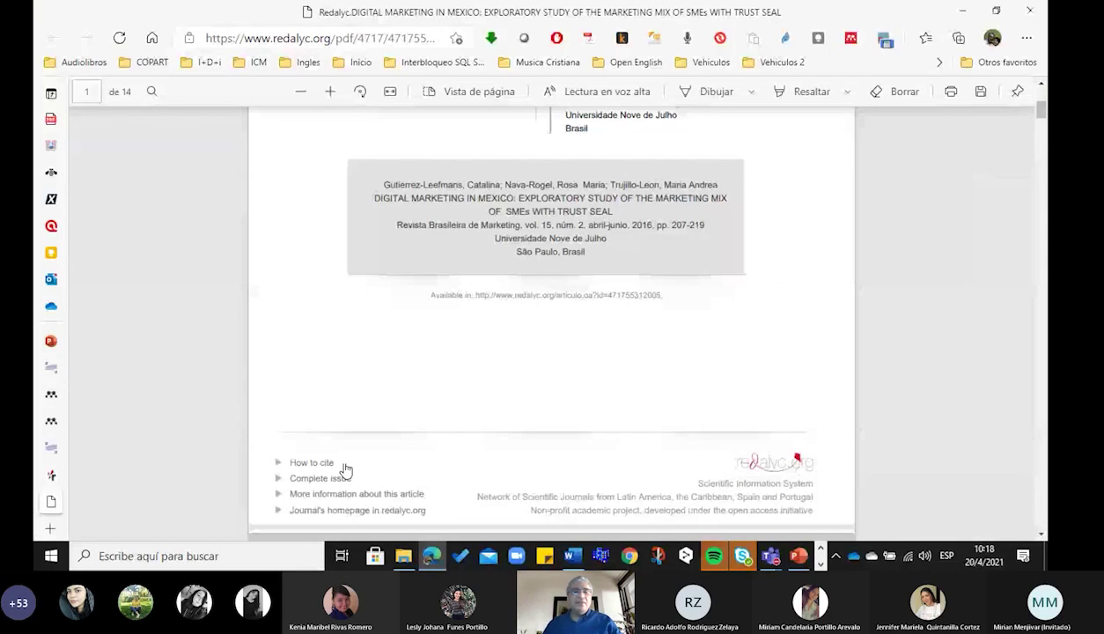
scroll(378, 423, down, 10)
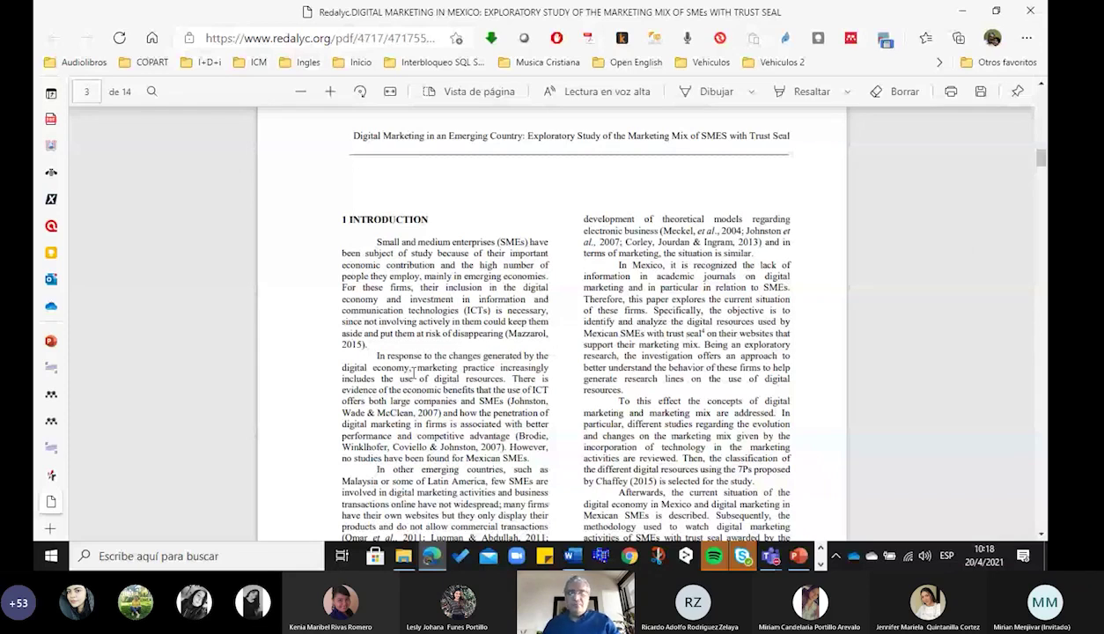
drag(377, 356, 507, 380)
key(ctrl+c)
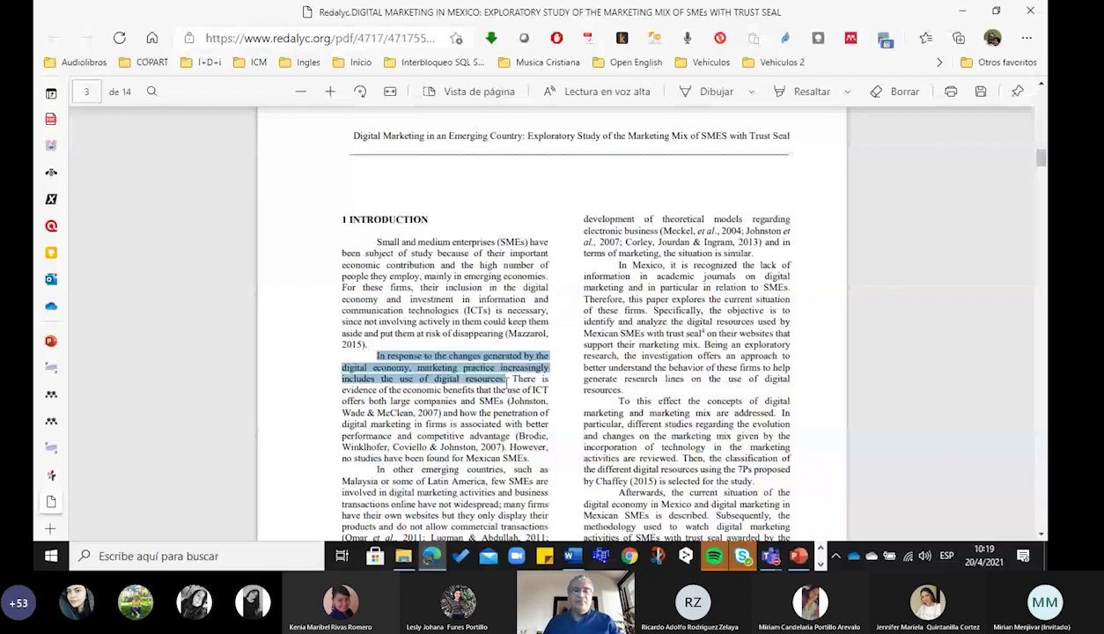
Paste the copied sentence in quotation marks after "El marketing mix en méxico" in the Word document, removing its final period.
key(alt+Tab)
text(")
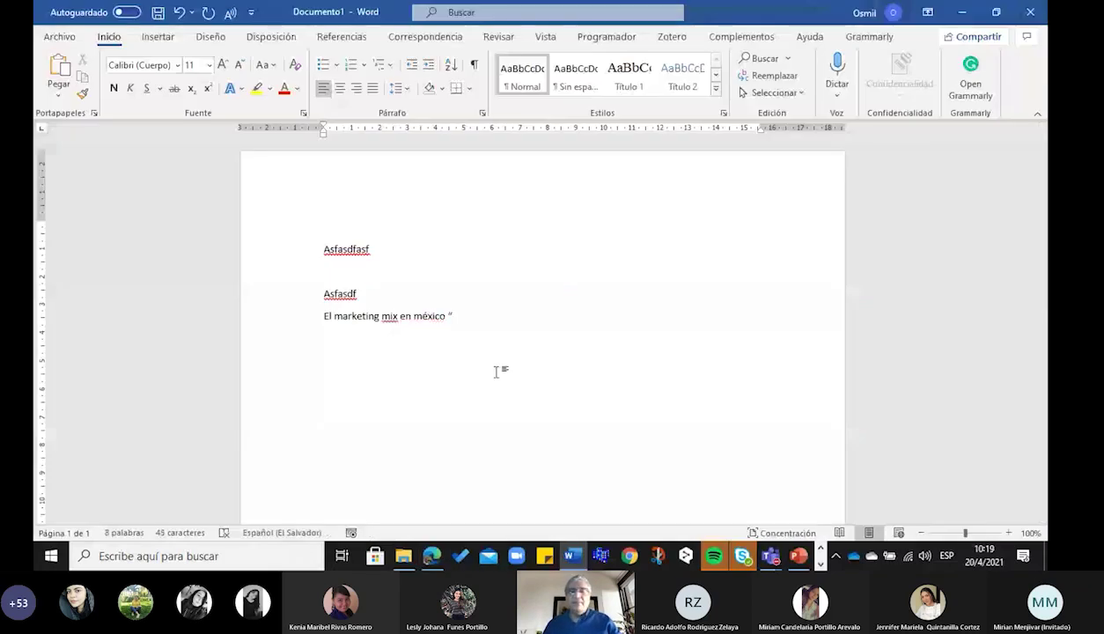
key(ctrl+v)
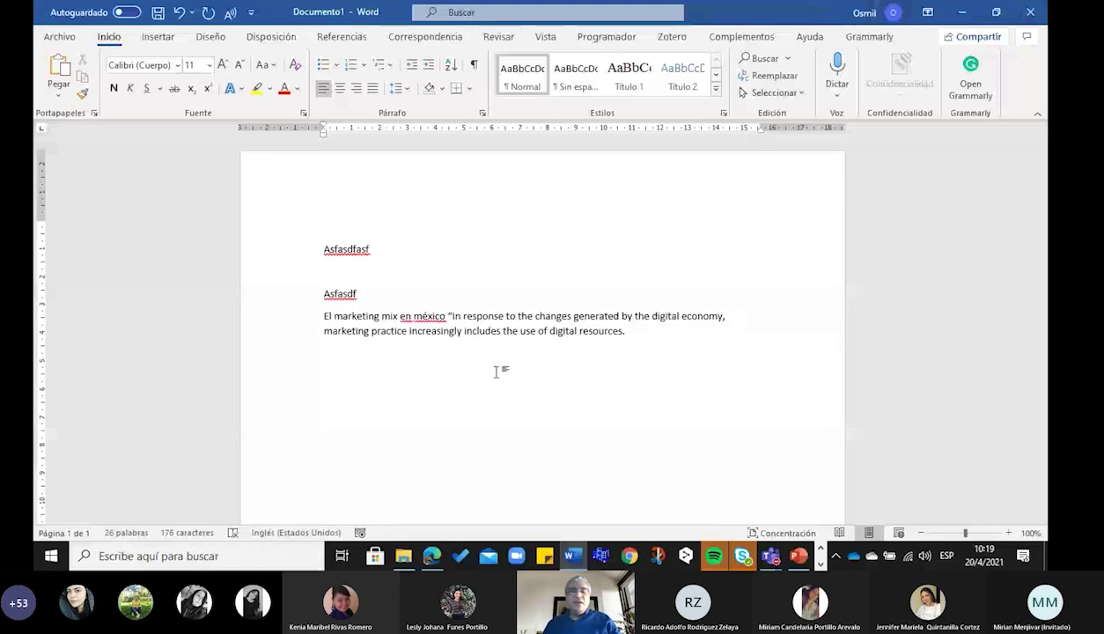
key(BackSpace)
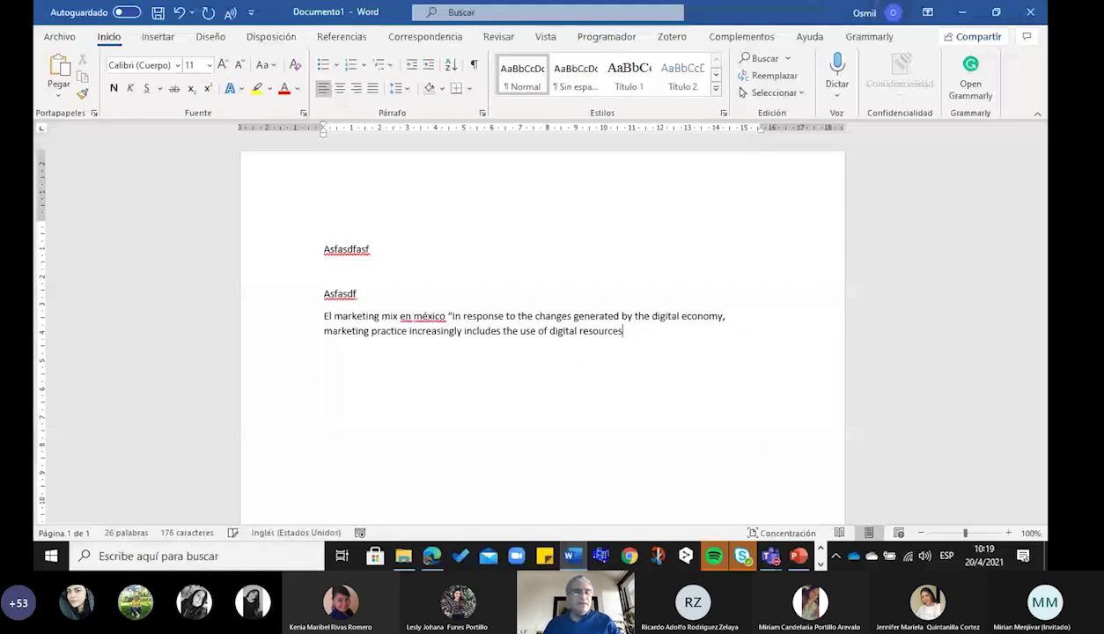
text(”)
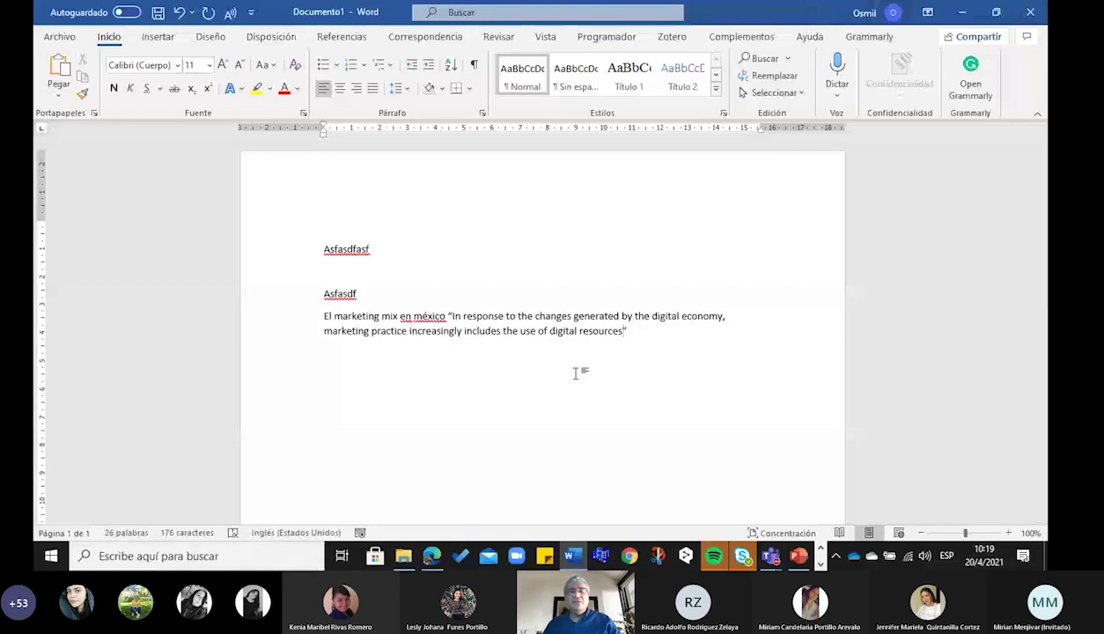
Select the quoted sentence to point it out, add a space after its closing quotation mark and start Mendeley's Insert Citation there.
drag(622, 331, 489, 316)
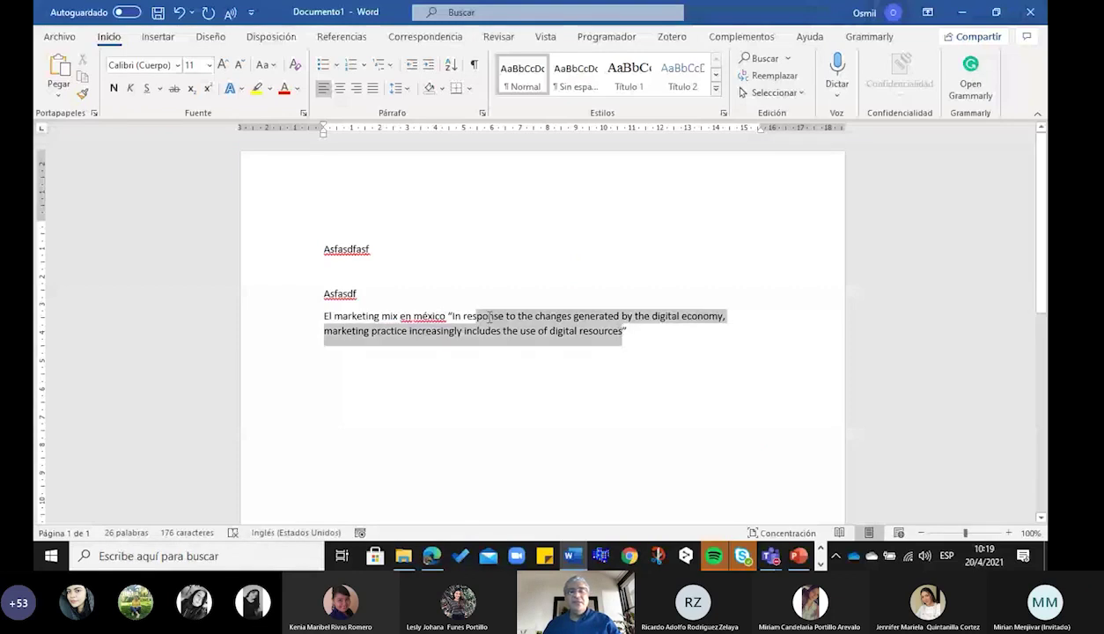
drag(488, 317, 454, 317)
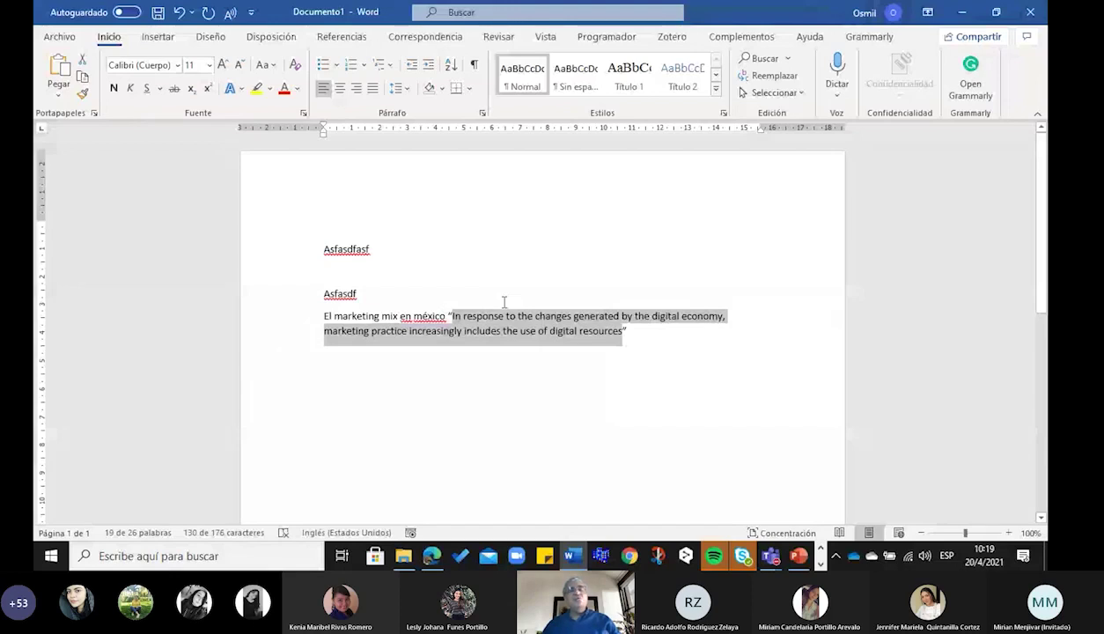
click(631, 333)
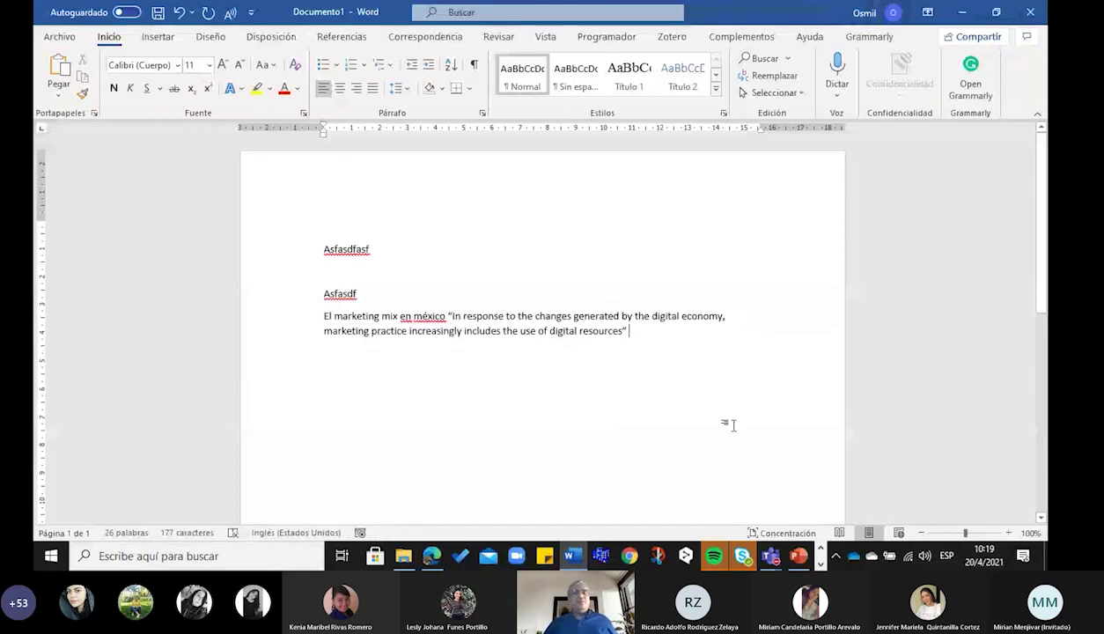
click(342, 36)
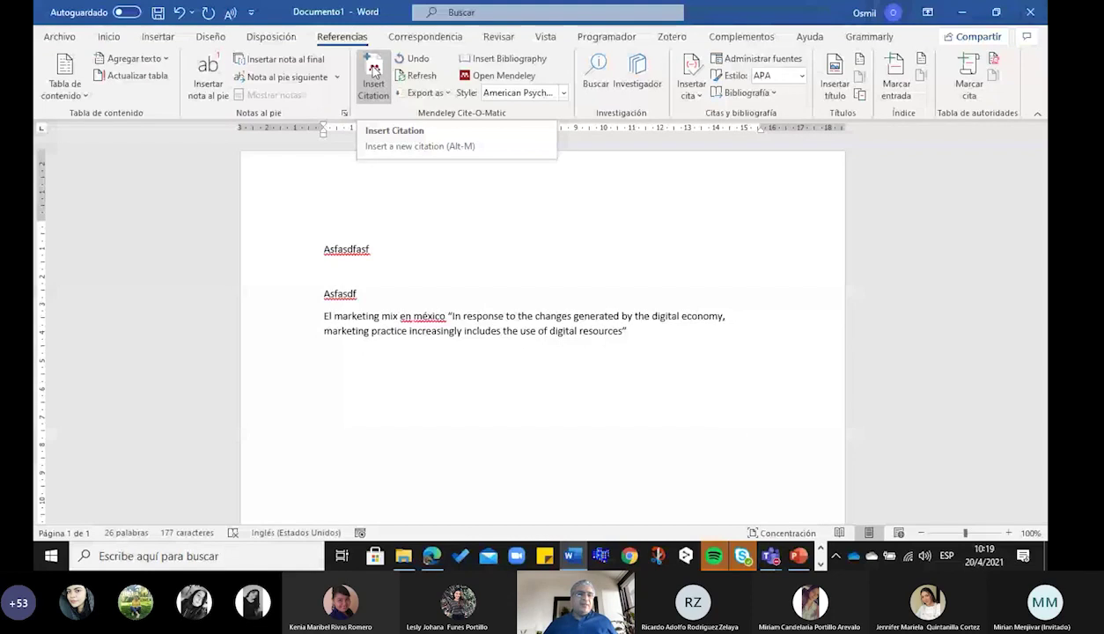
click(372, 71)
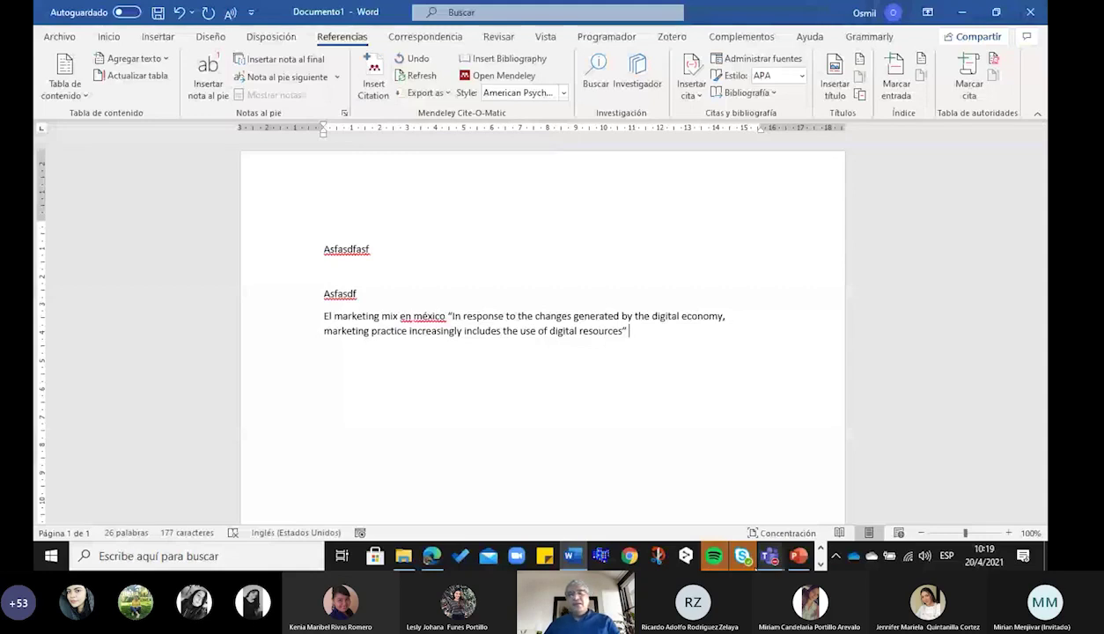
Point out the Citation Plugin section of the Mendeley Desktop download page in the browser and return to the Word document.
key(alt+Tab)
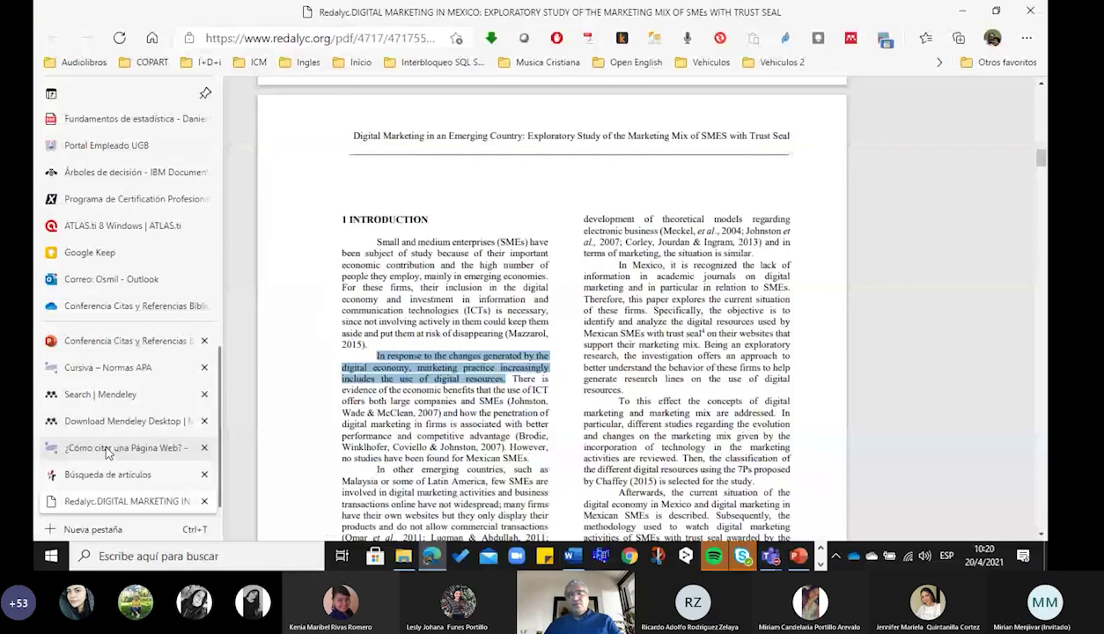
click(115, 421)
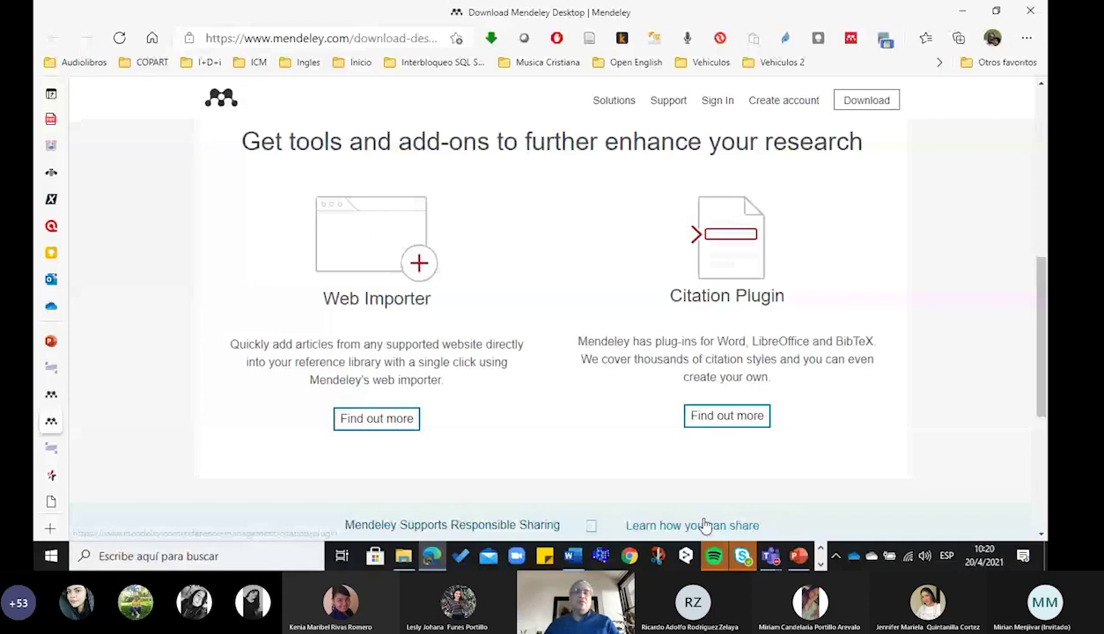
key(alt+Tab)
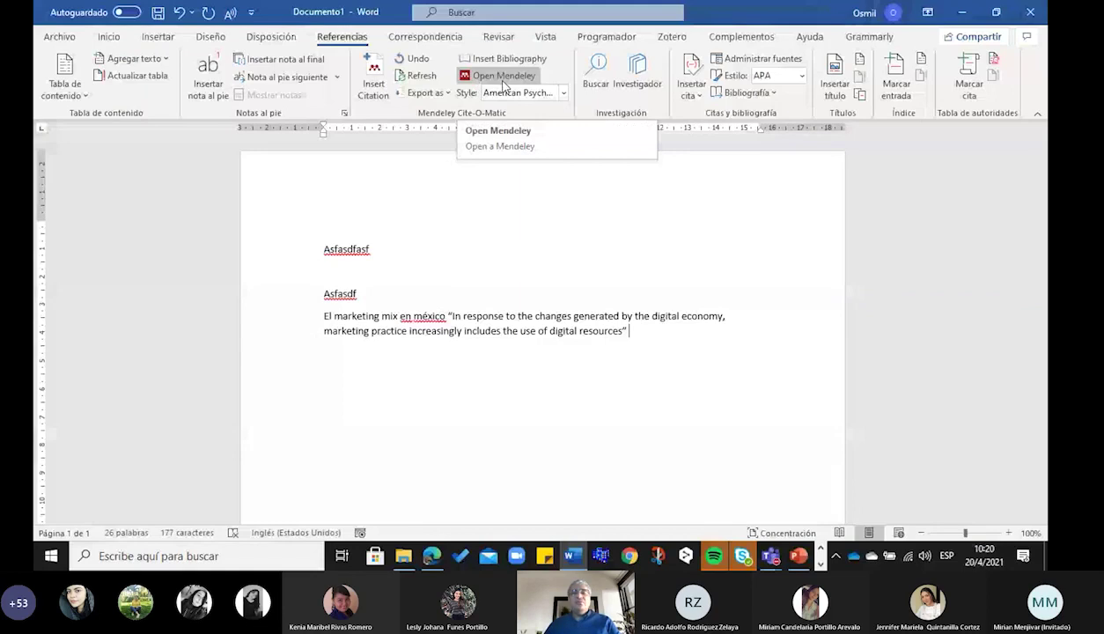
Insert a Mendeley citation for the "DIGITAL MARKETING IN MEXICO" article after the quoted sentence, finding it by an author's surname.
click(562, 93)
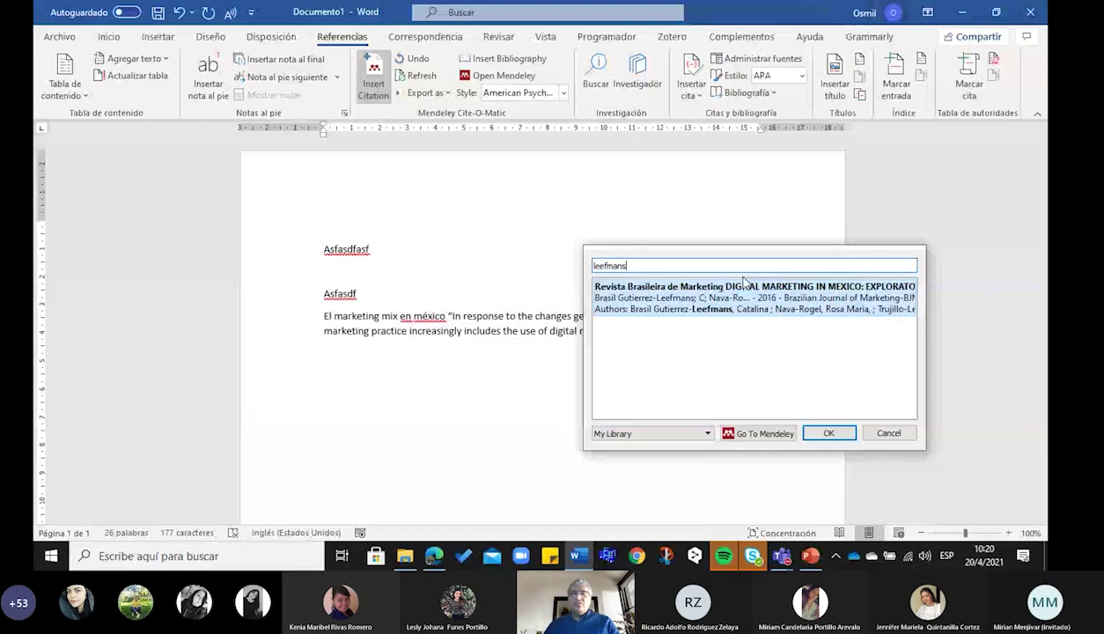
click(830, 433)
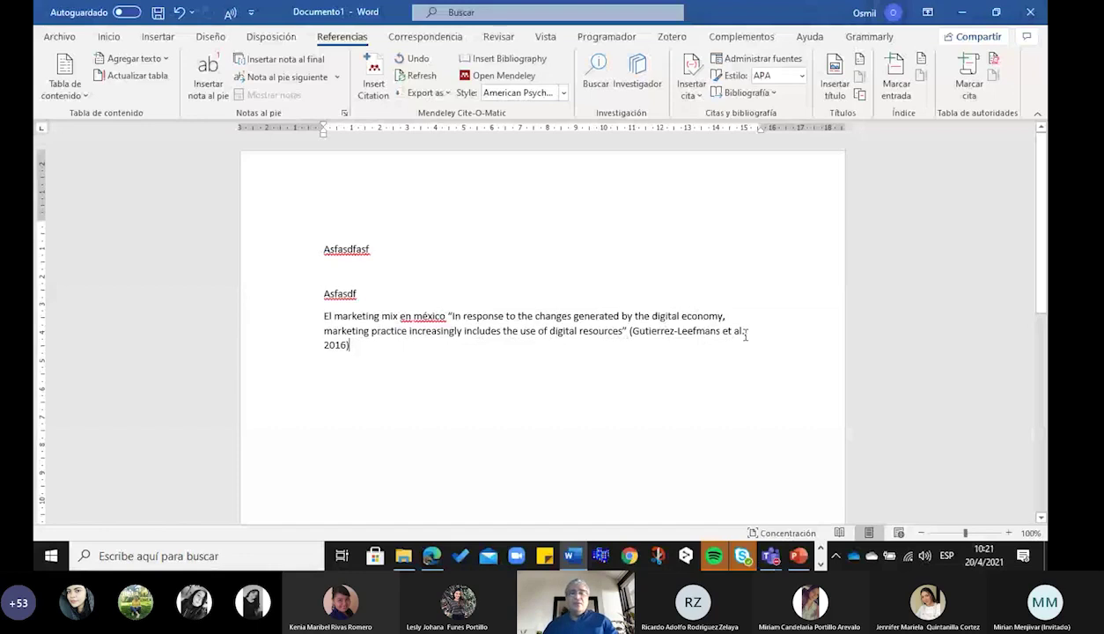
Compare the inserted citation with the article's Mendeley entry and with the author and year details on the PDF's first page.
key(ctrl+super+Right)
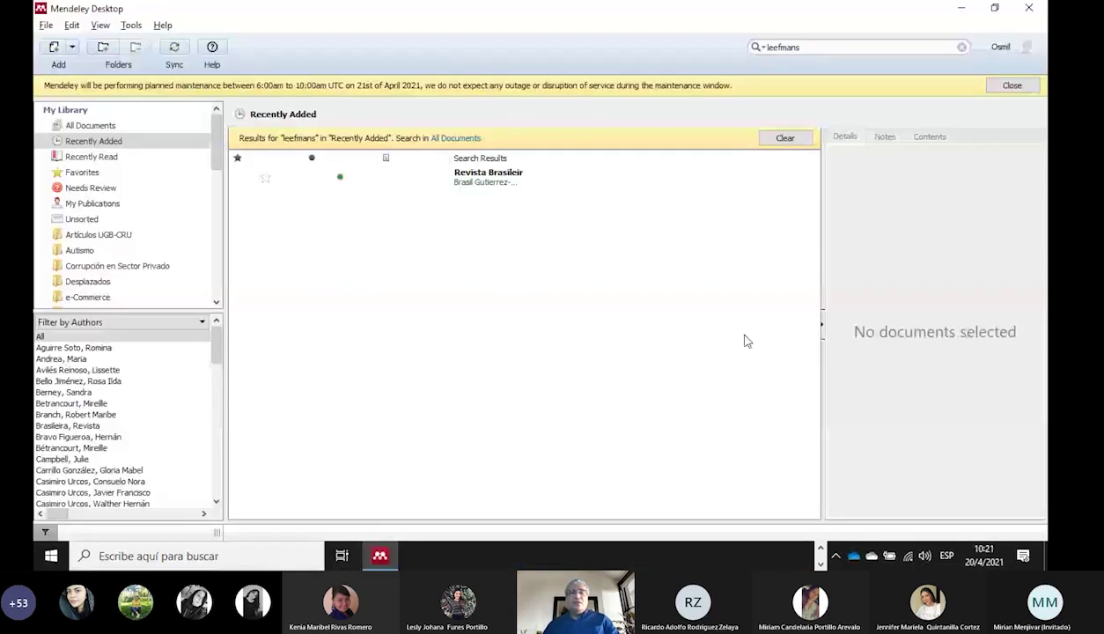
key(ctrl+super+Left)
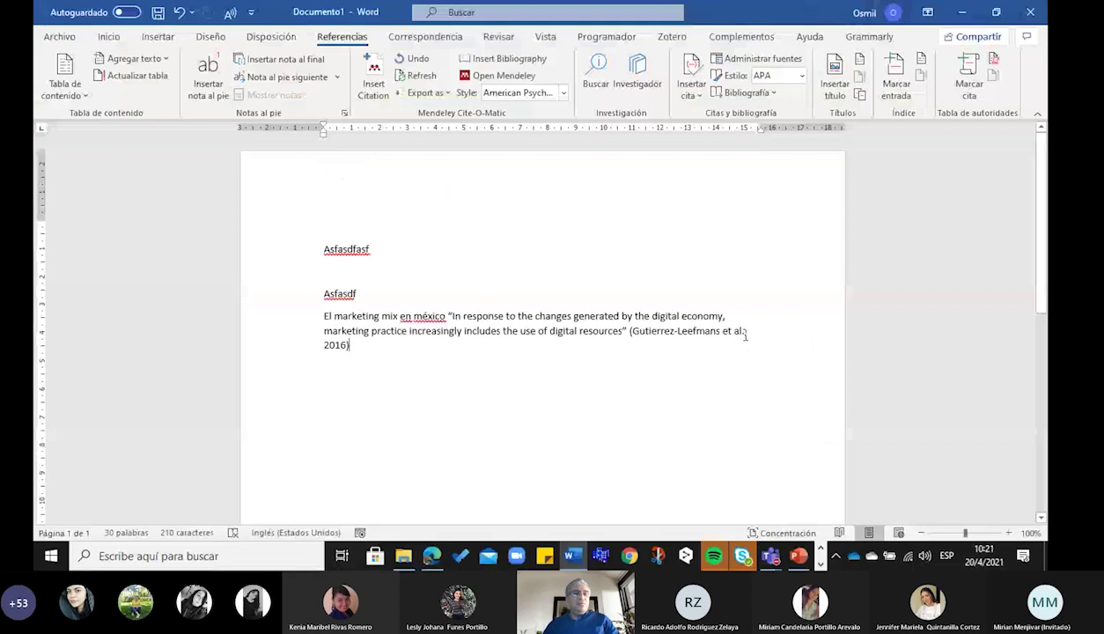
key(alt+Tab)
key(alt+Tab)
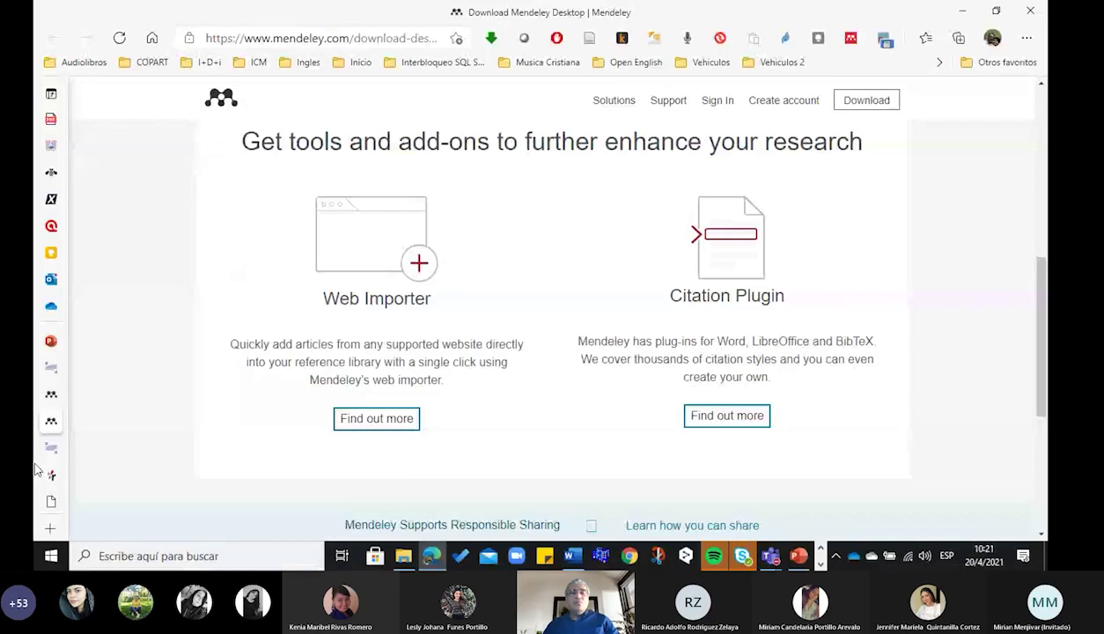
click(51, 501)
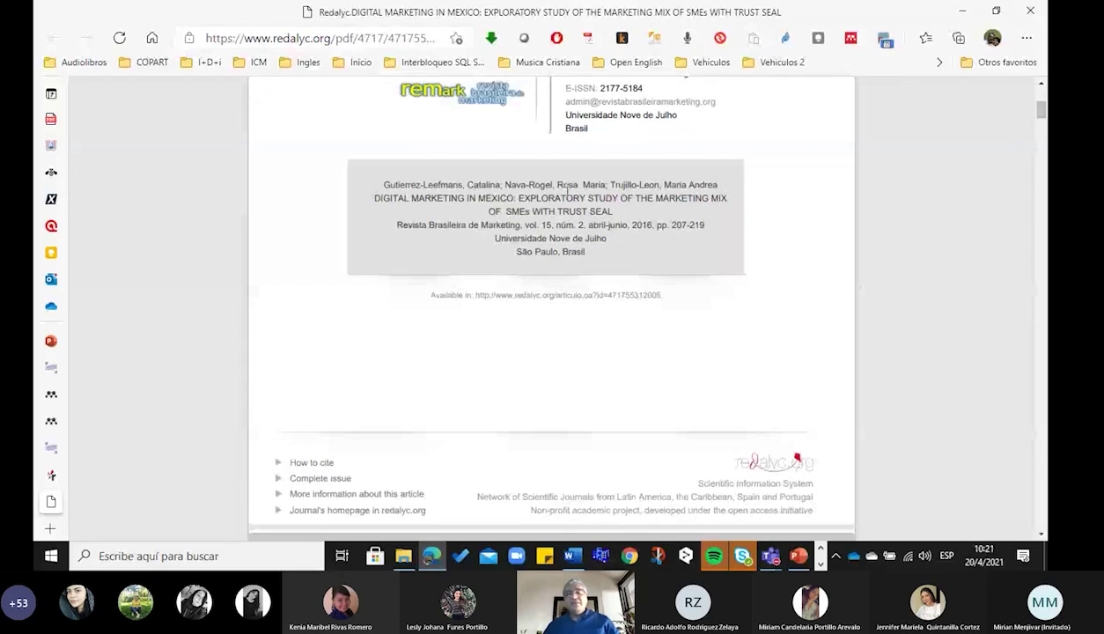
key(alt+Tab)
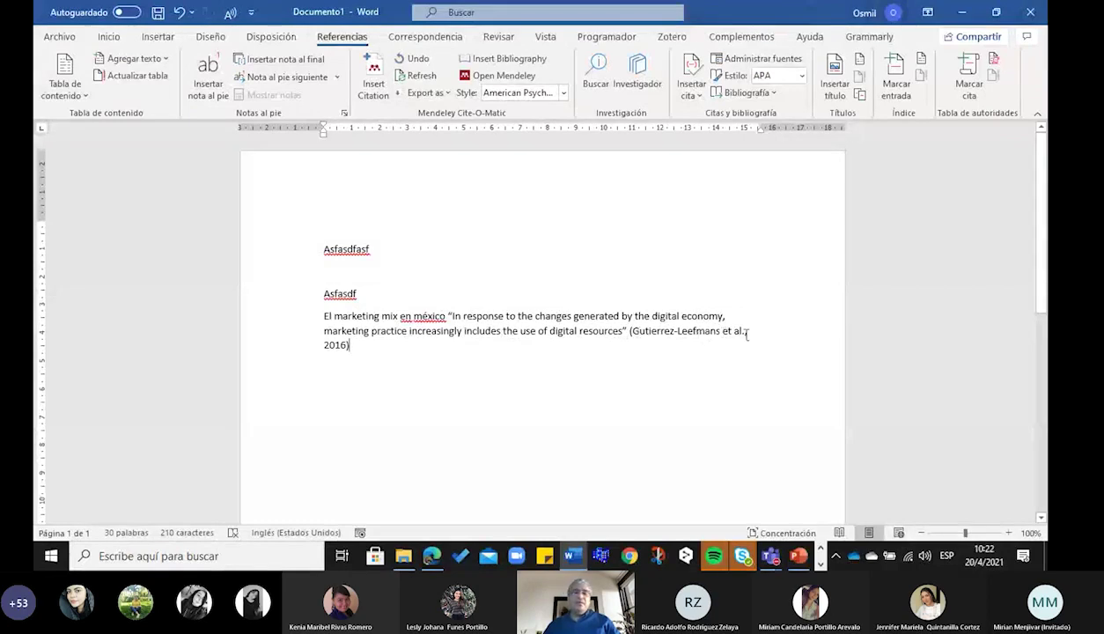
click(673, 332)
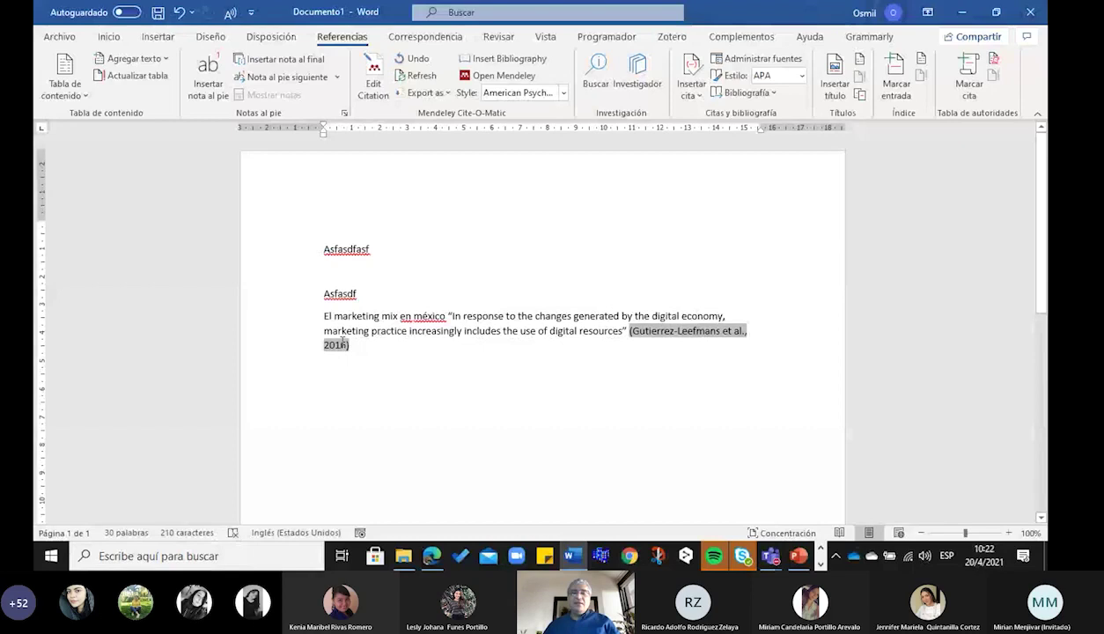
click(532, 330)
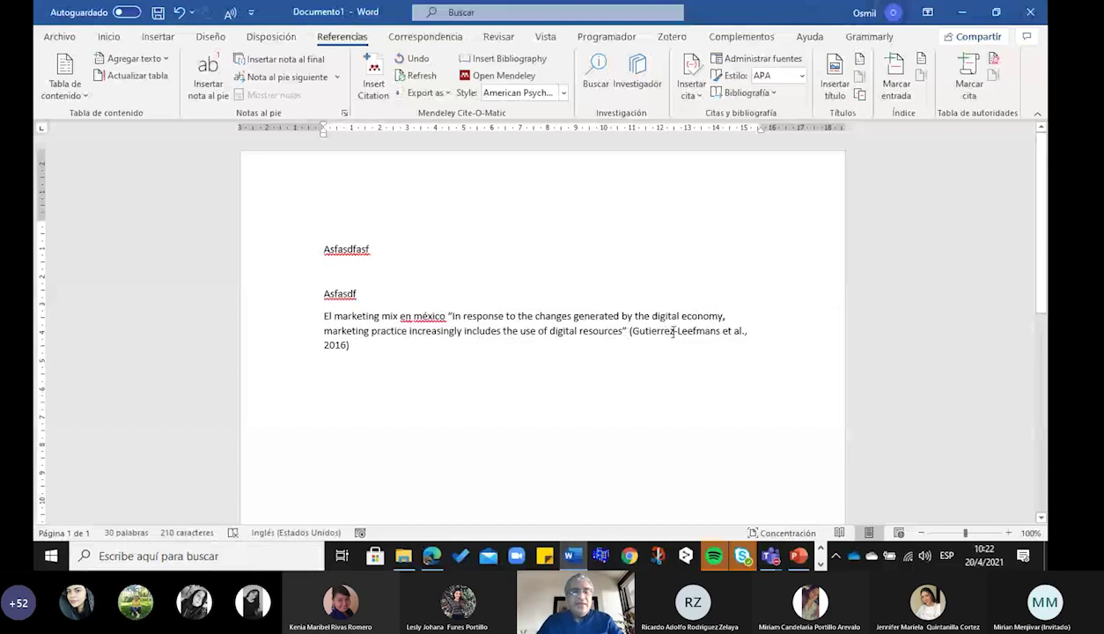
Add the heading "Referencias" a few lines below the cited paragraph and insert the Mendeley bibliography under it.
key(ctrl+End)
key(Return)
key(Return)
key(Return)
text(Refe)
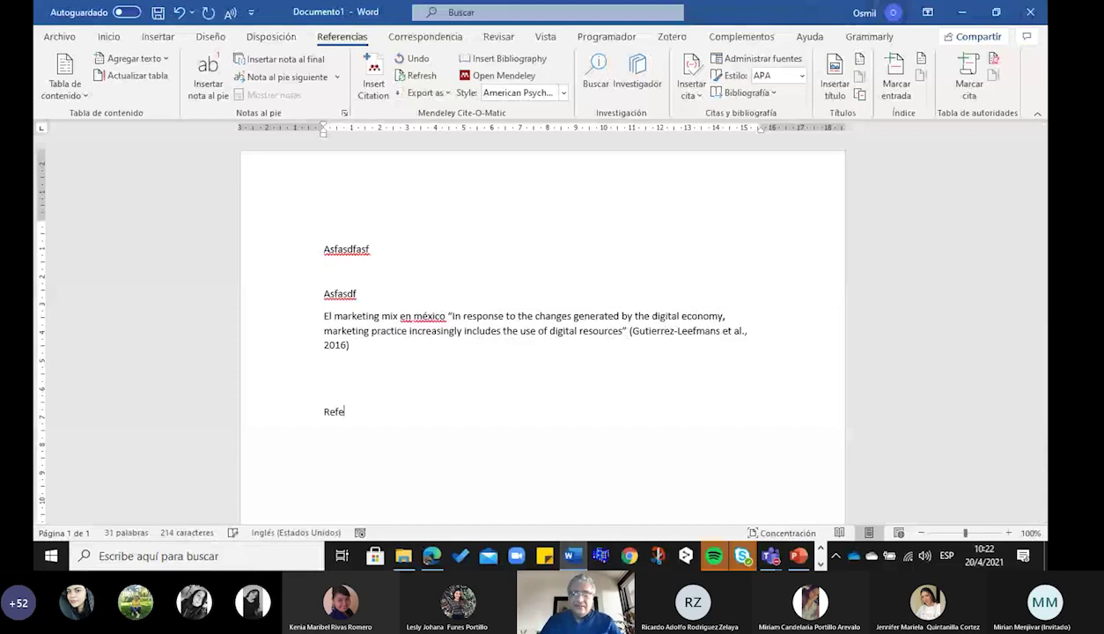
text(rencias)
key(Return)
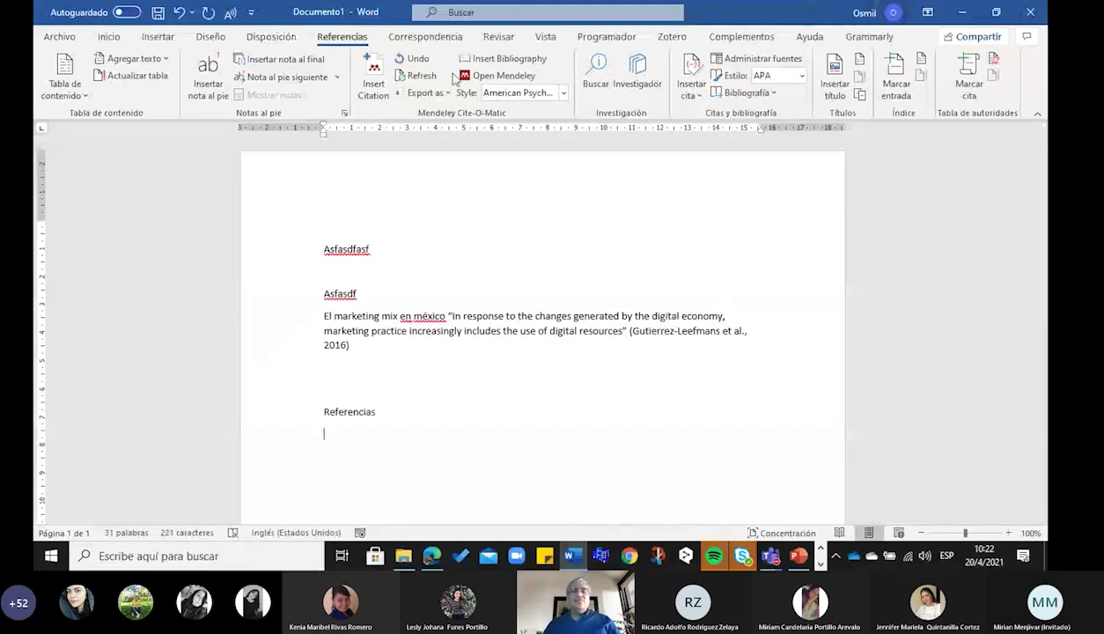
click(515, 64)
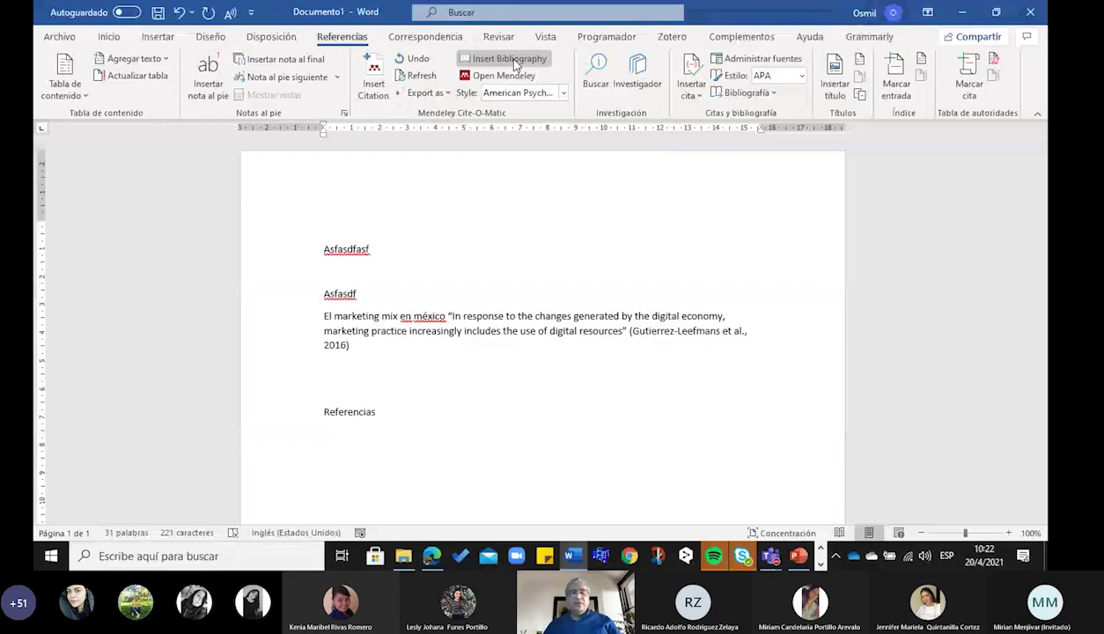
click(510, 59)
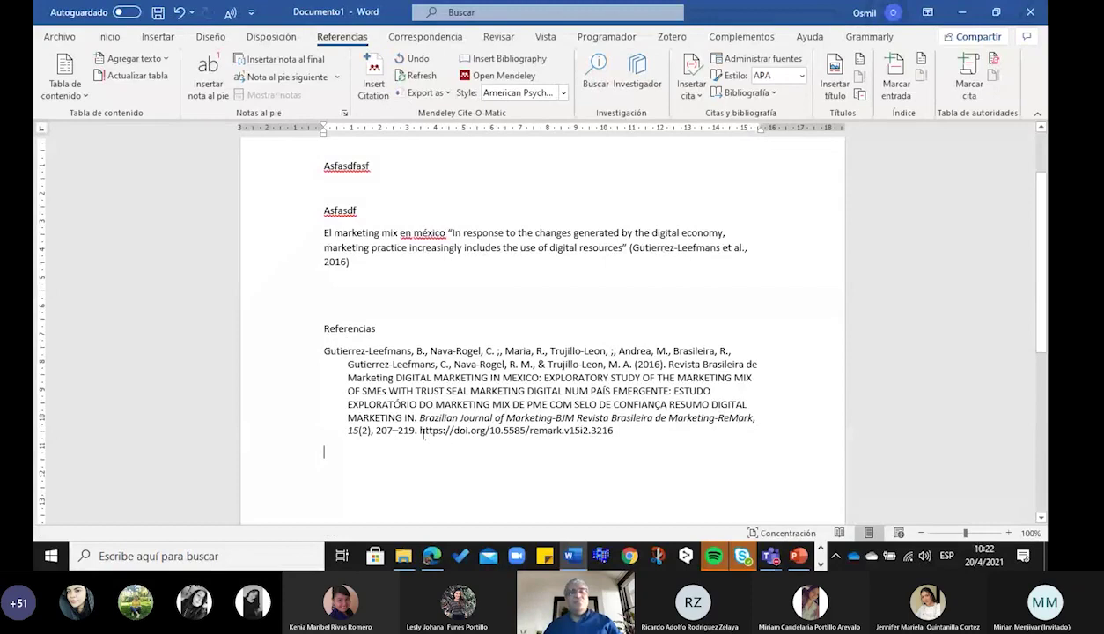
Examine the volume, page range and DOI at the end of the generated reference, selecting that line.
mouse_move(430, 560)
click(379, 450)
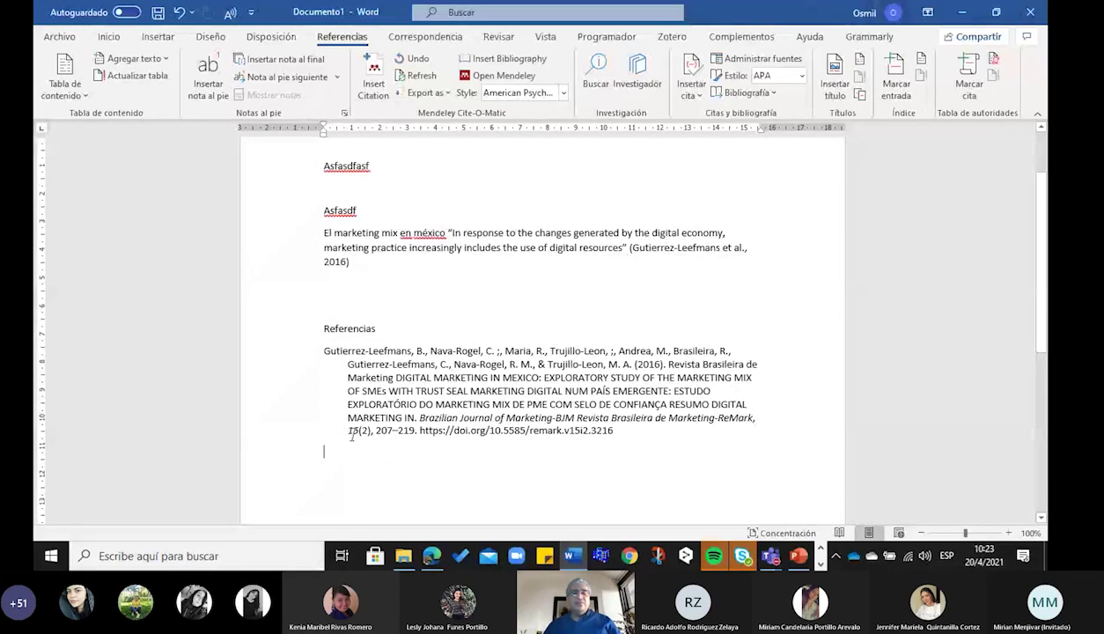
shift+click(351, 431)
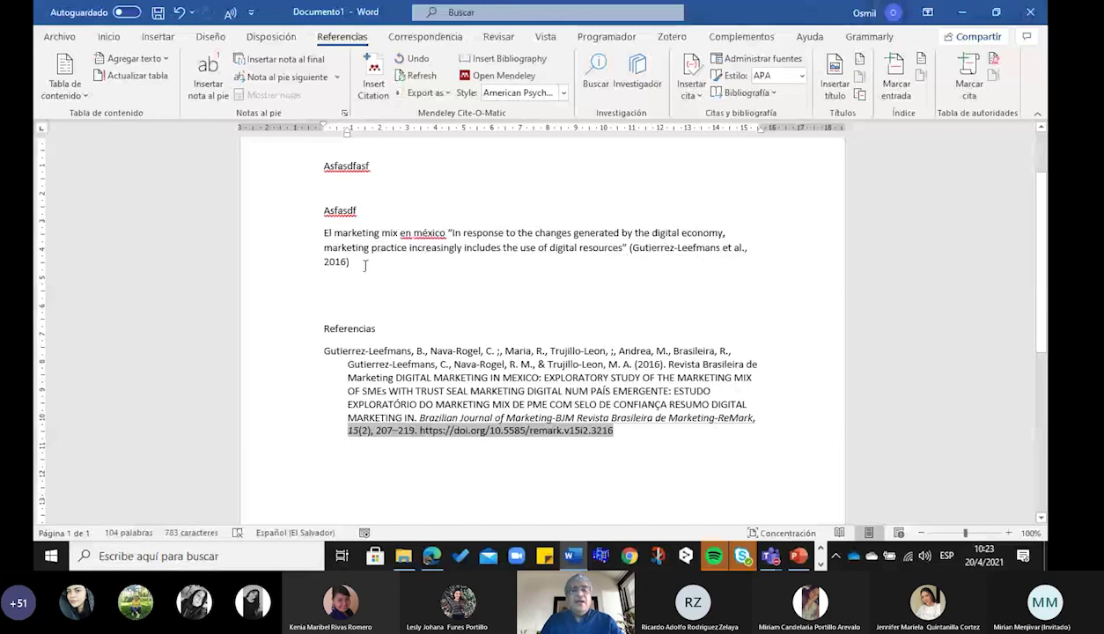
Continue the text after the citation with "al igual que en América Latina se está utilizando la tecnología." and start a new paragraph.
click(364, 265)
text(al igual que en Am)
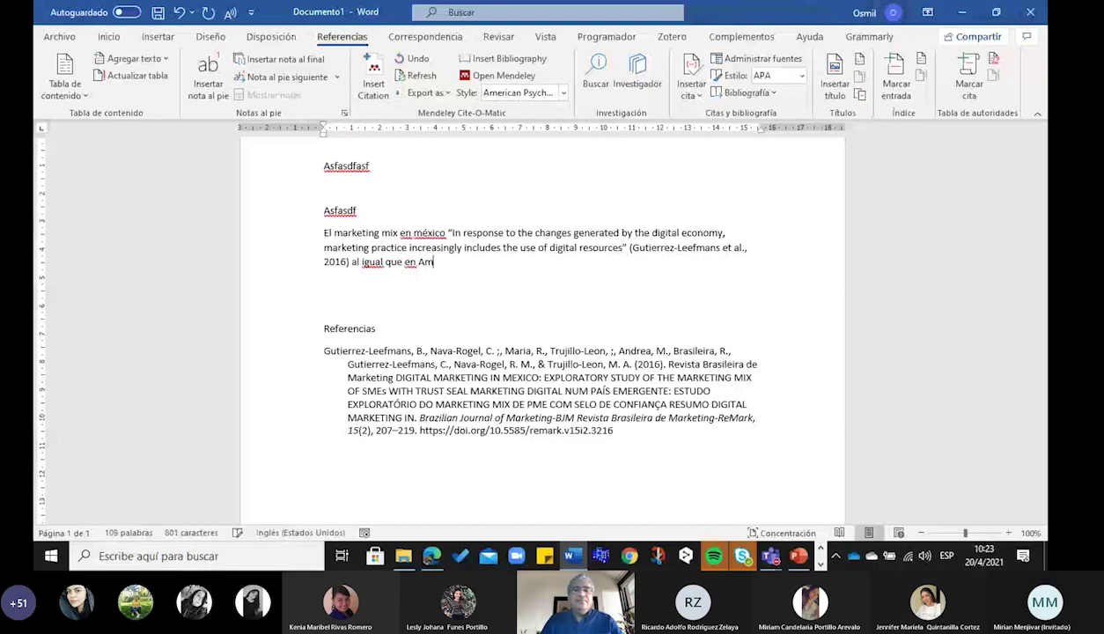
text(érica Latina)
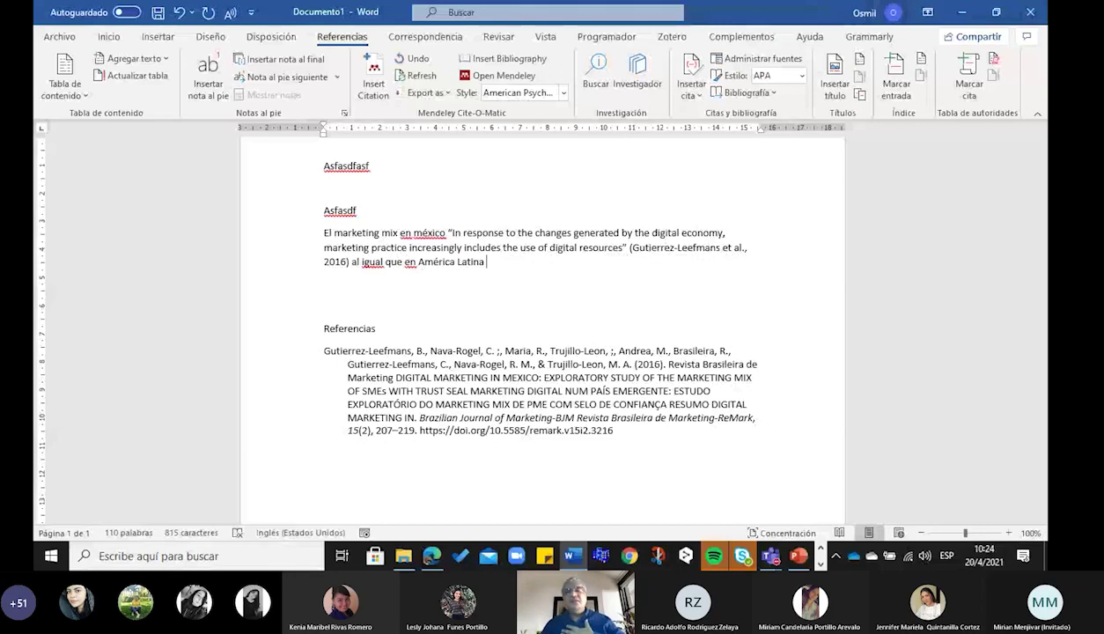
text(se está utilizando la tecnología.)
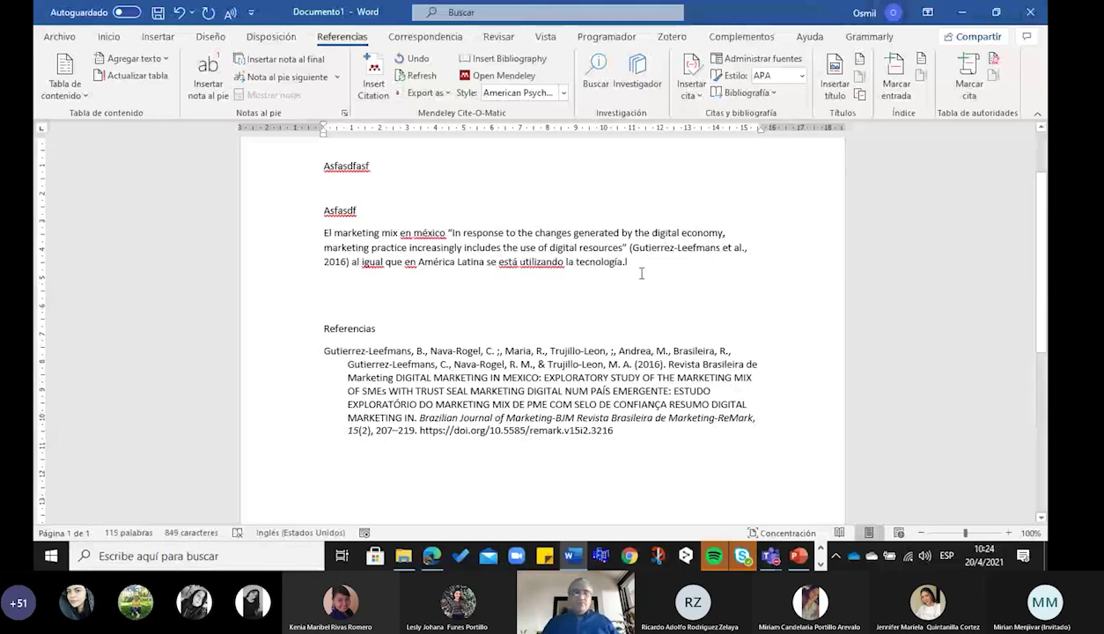
key(Return)
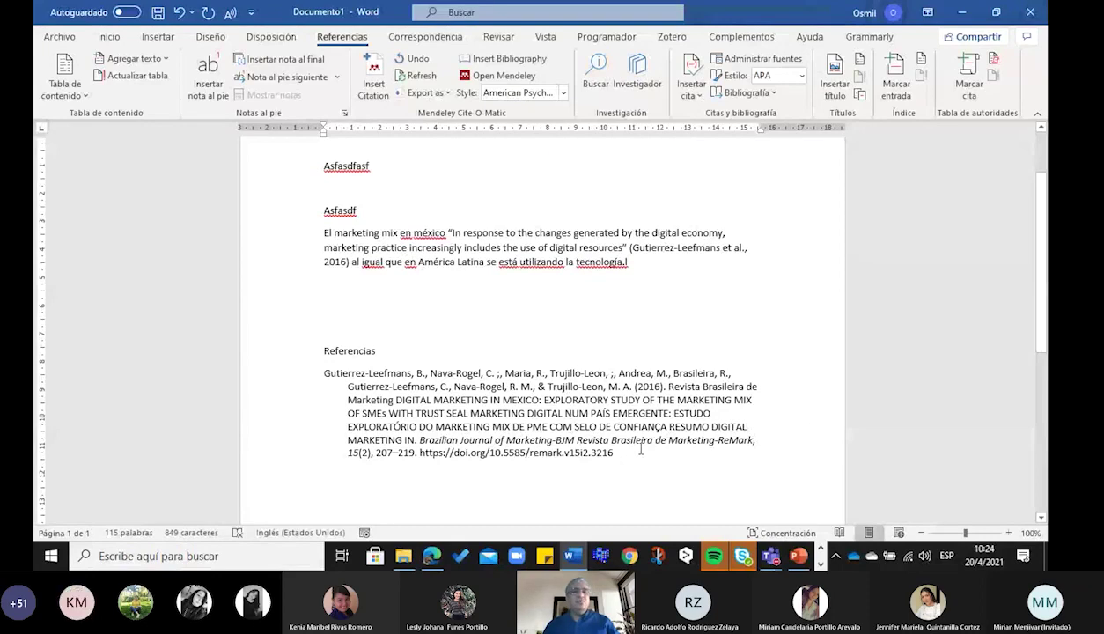
Switch to the Redalyc article search in the browser and search for "pymes en américa latina".
key(alt+Tab)
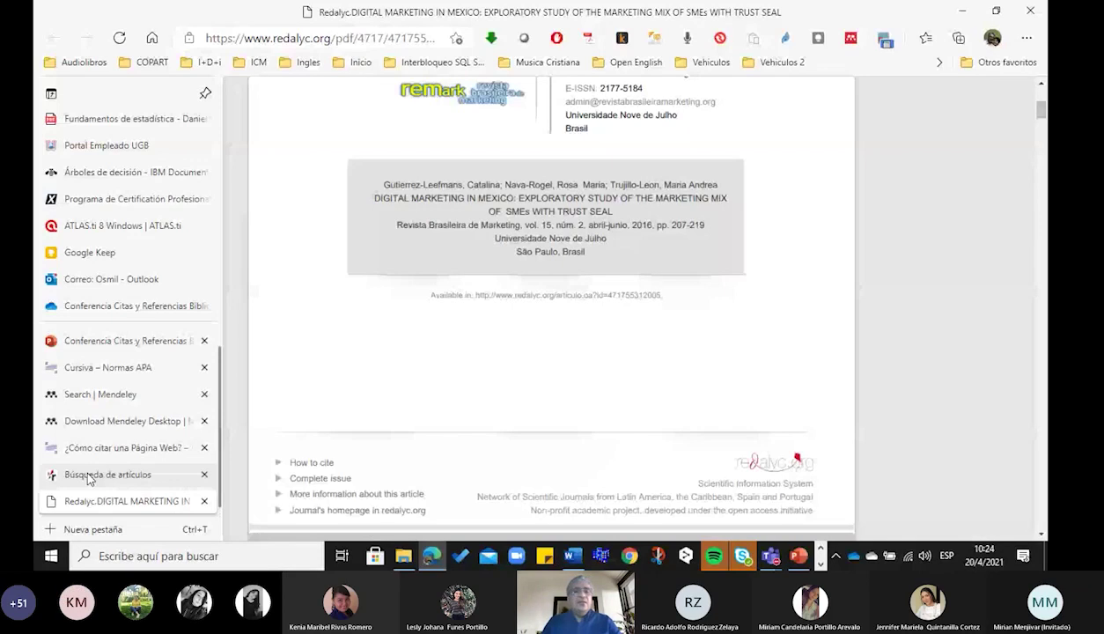
click(88, 475)
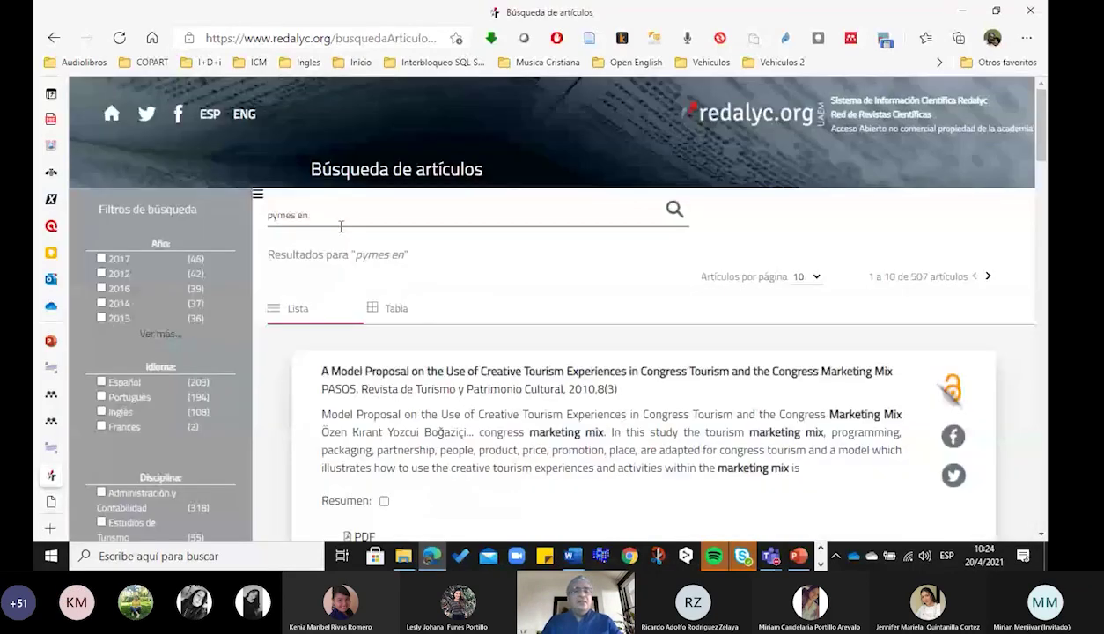
text(américa)
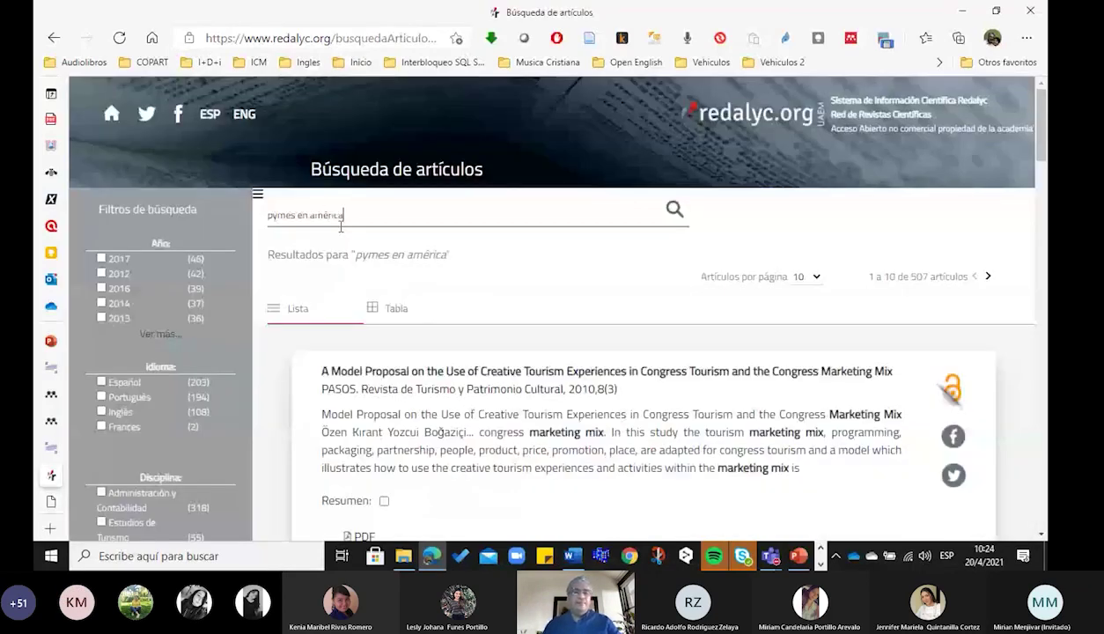
text( latina)
key(Return)
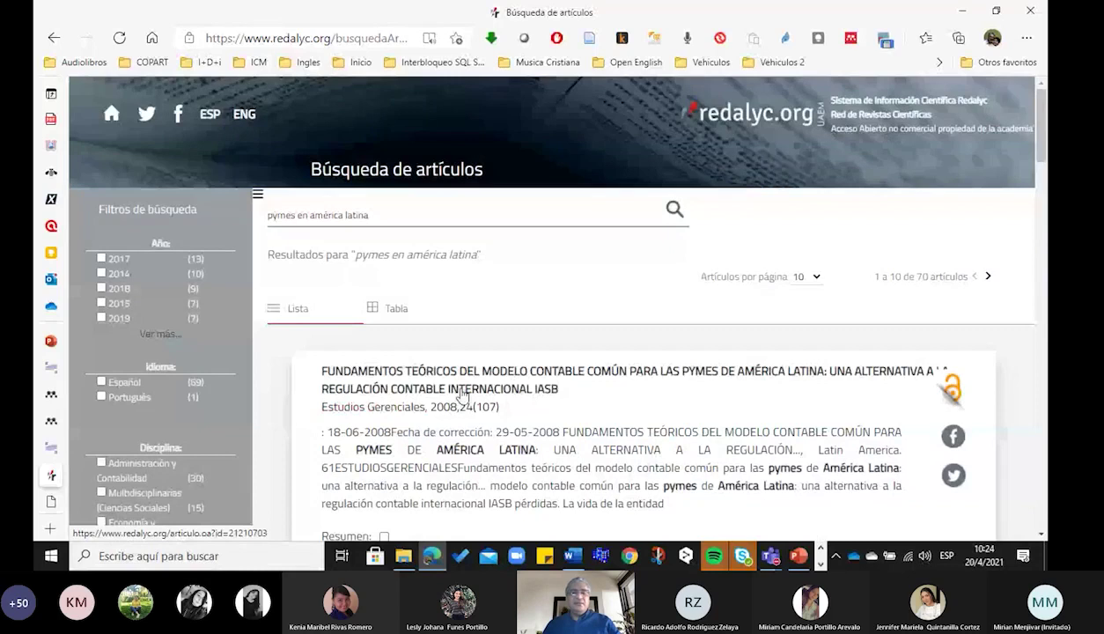
Open the search result reviewing "Políticas de apoyo a las PYMES en América Latina" and look through its embedded PDF.
scroll(508, 413, down, 2)
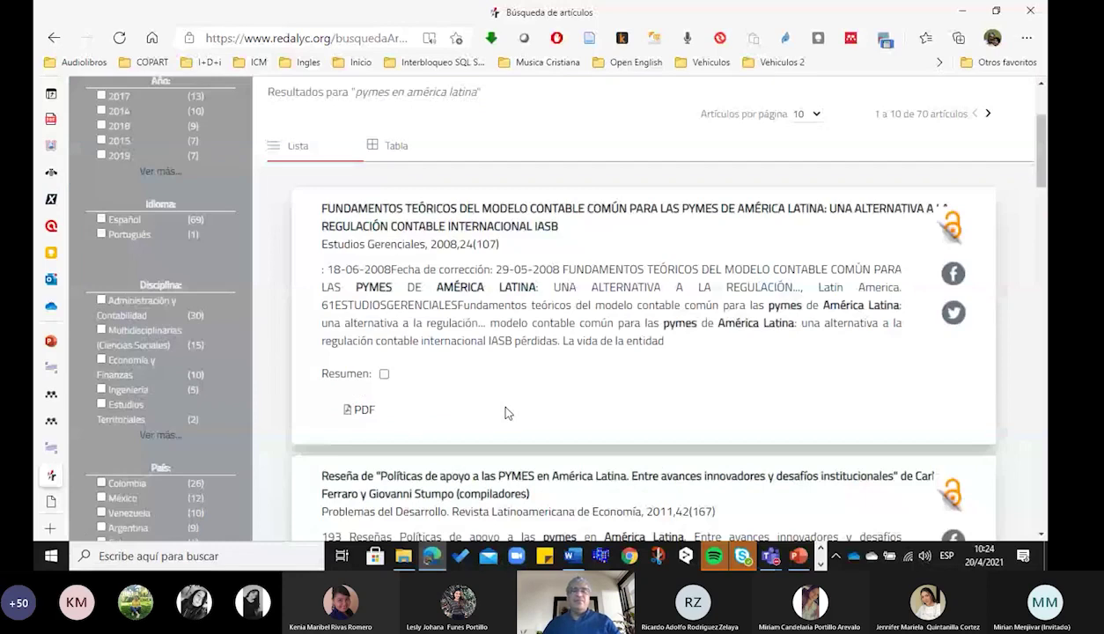
scroll(506, 410, down, 3)
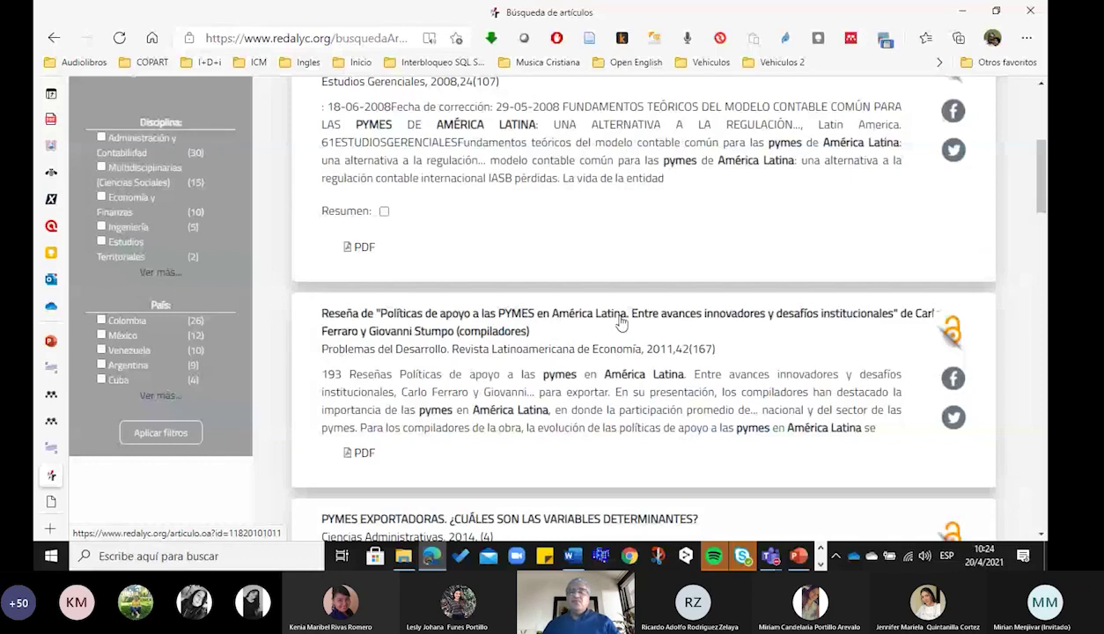
click(746, 323)
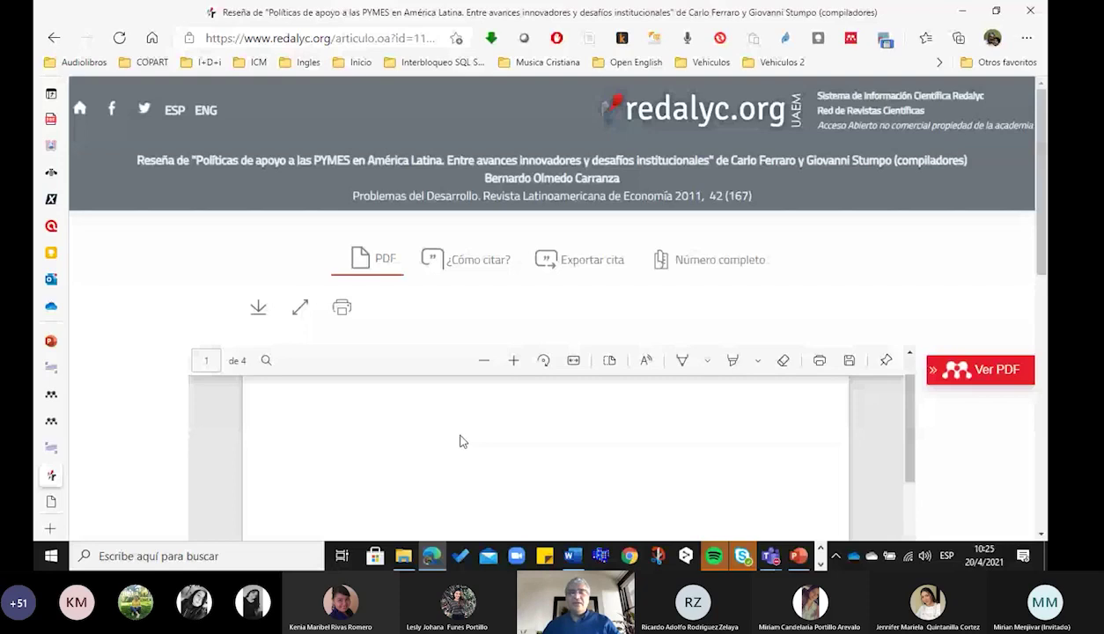
scroll(459, 438, down, 5)
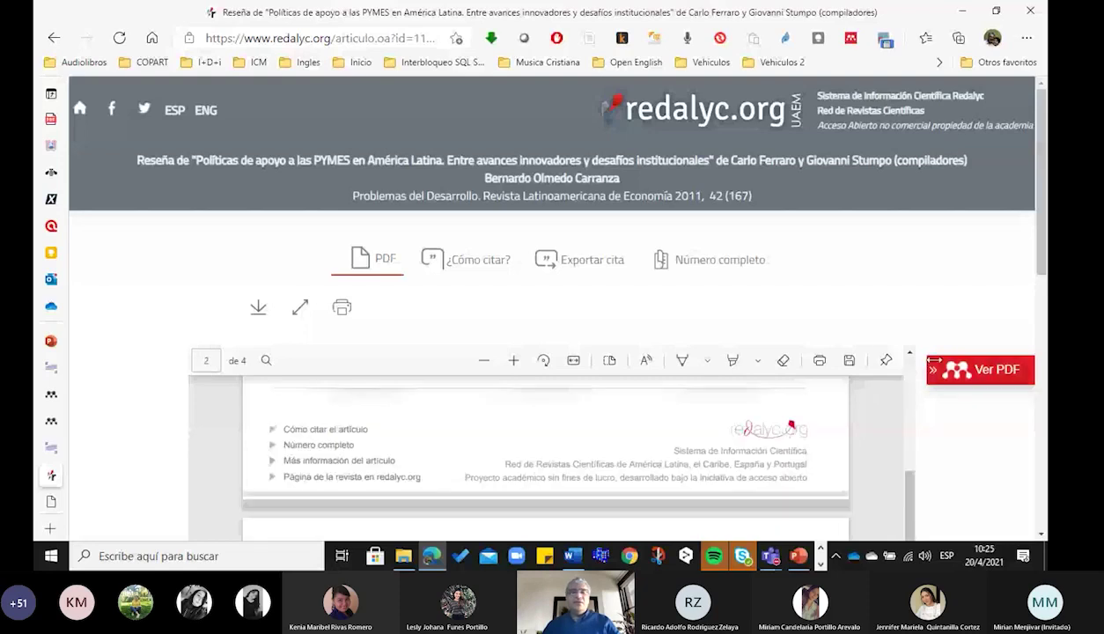
Open the review's PDF in Mendeley's enhanced reader and select the paragraph on page 2 beginning "Debido a que ello expresa".
click(984, 370)
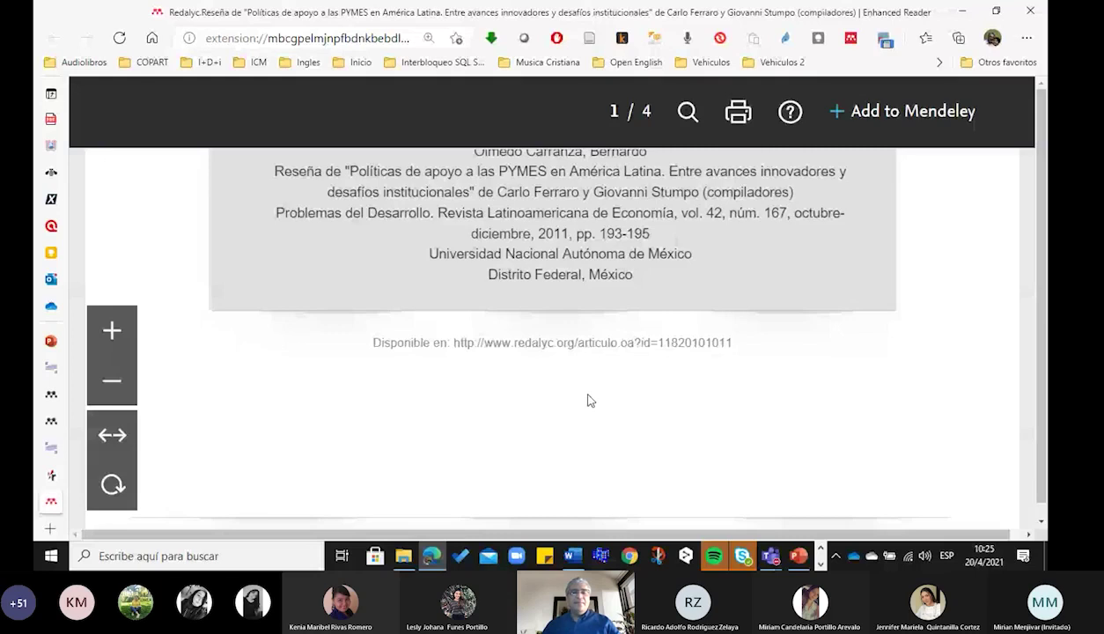
scroll(590, 401, down, 5)
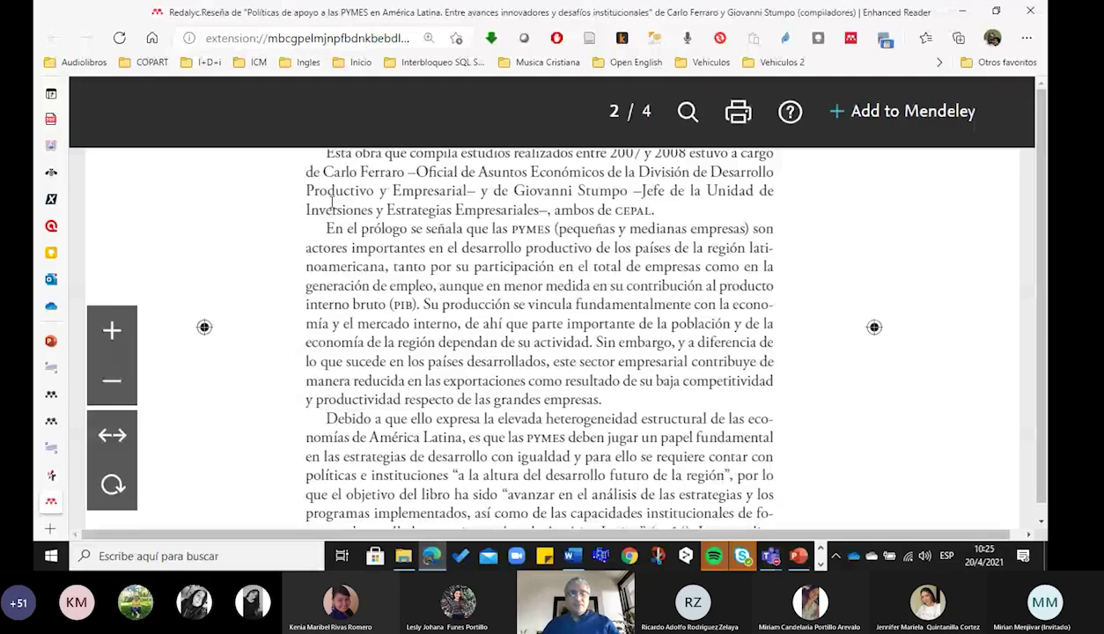
scroll(631, 470, down, 2)
triple_click(631, 471)
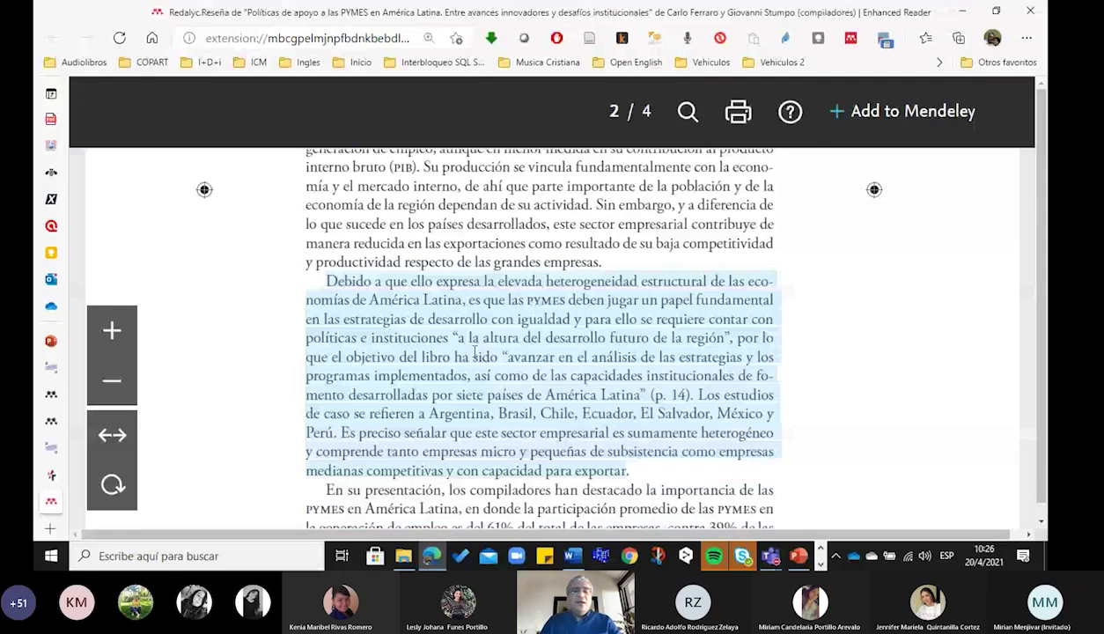
Switch to the Word document and write "El desarrollo de América Latina" in the new paragraph above the references.
key(alt+Tab)
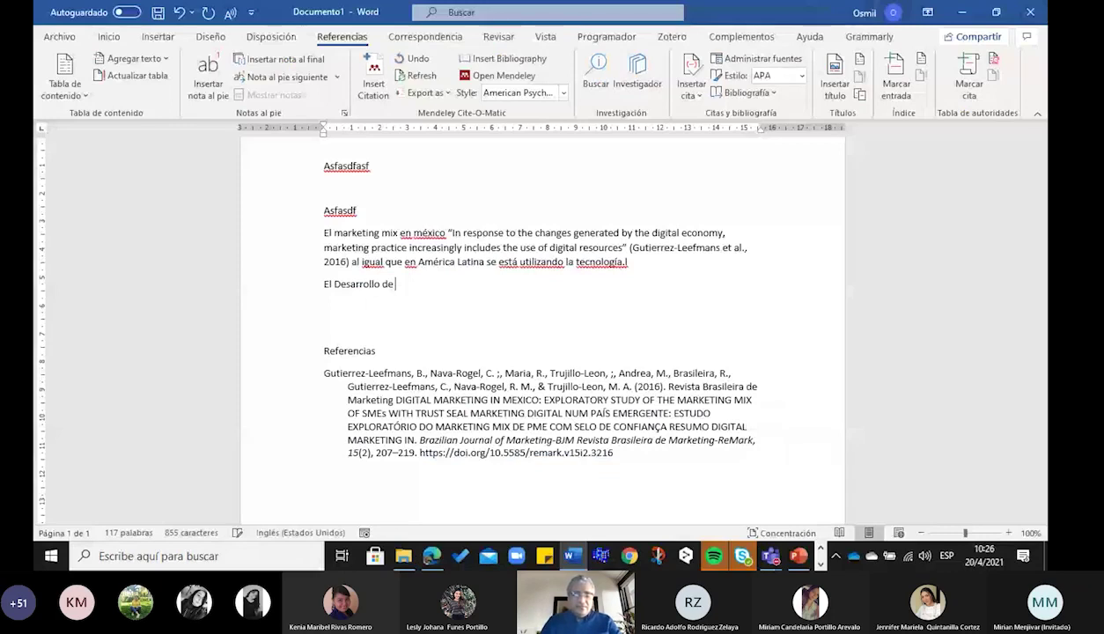
text(América Latina)
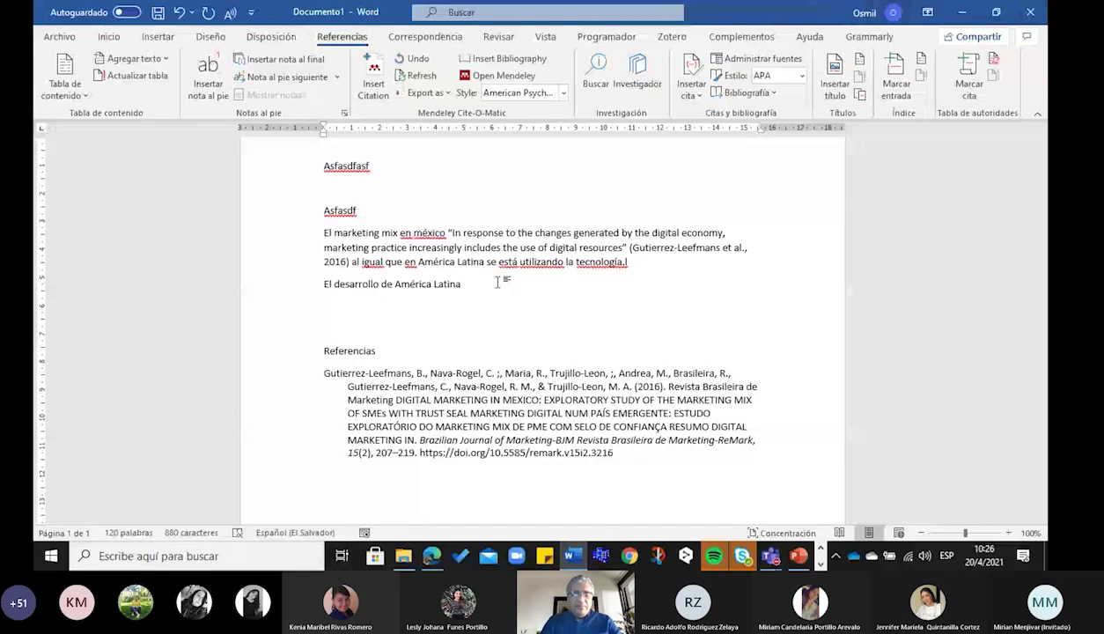
Continue the unfinished paragraph with "se ha visto en la ventaja de contar con el apoyo de instituciones asfasdfas".
text(se ha visto en la ventaja de contar con el apoyo de)
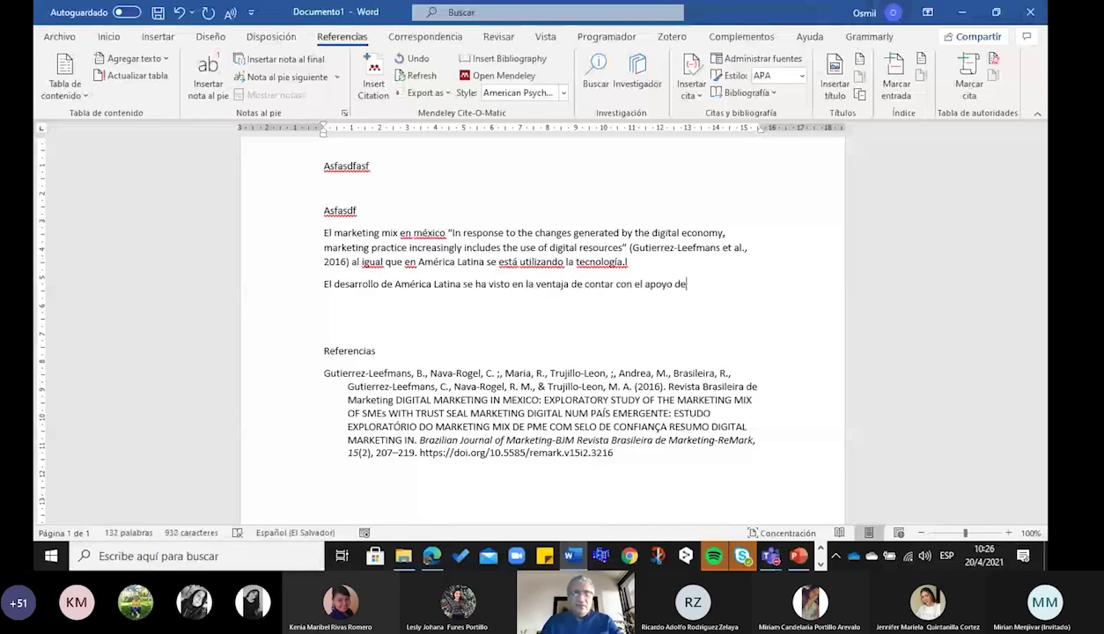
text( inst)
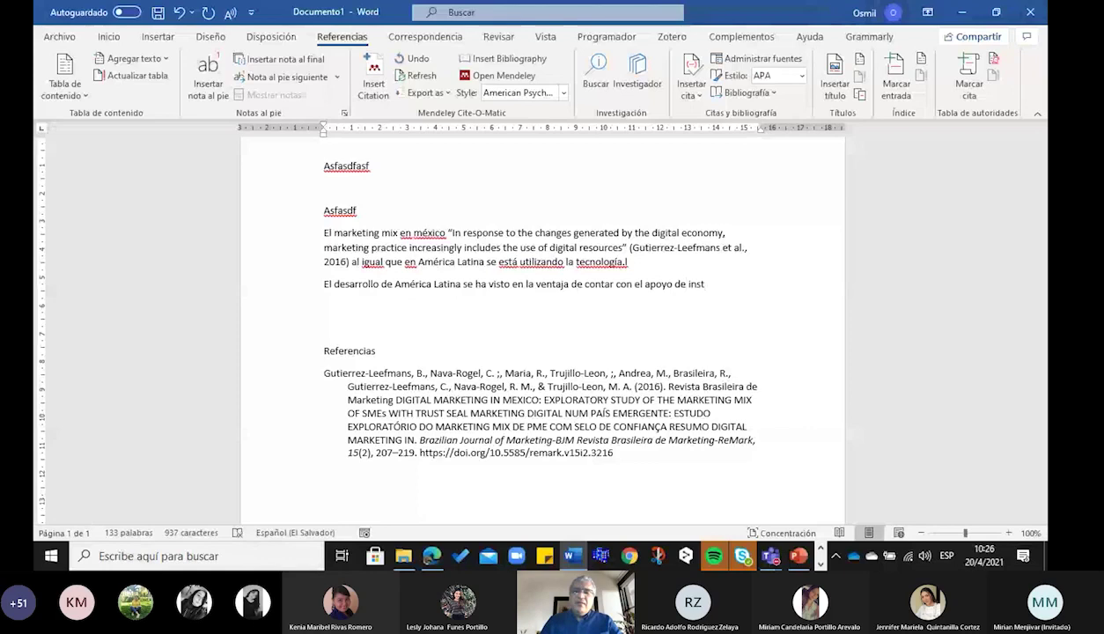
text(it)
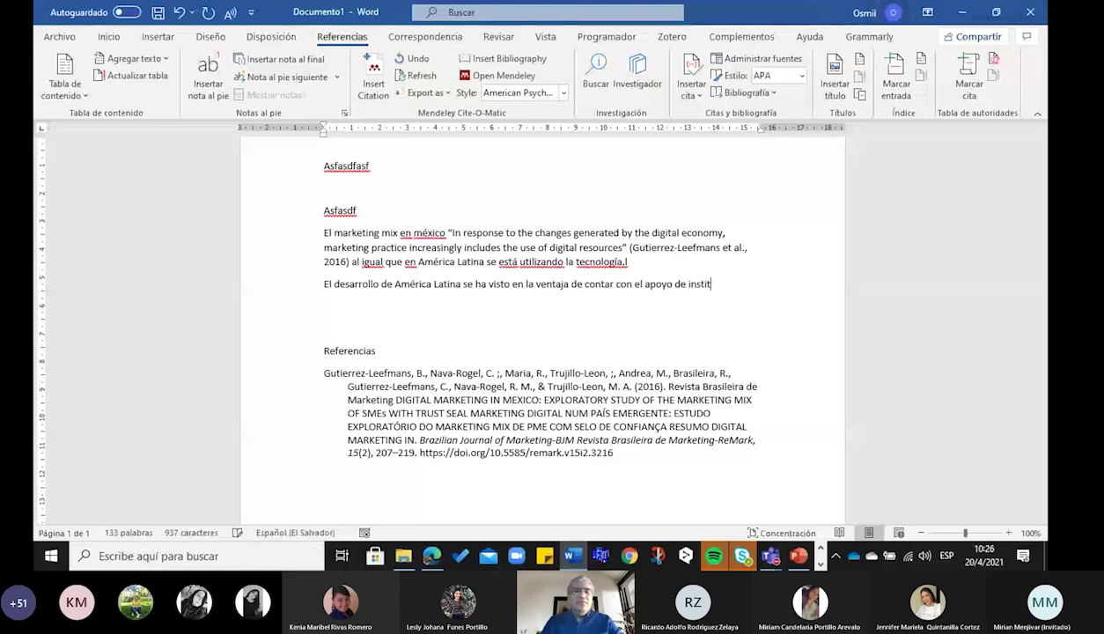
text(uciones asfasdfas)
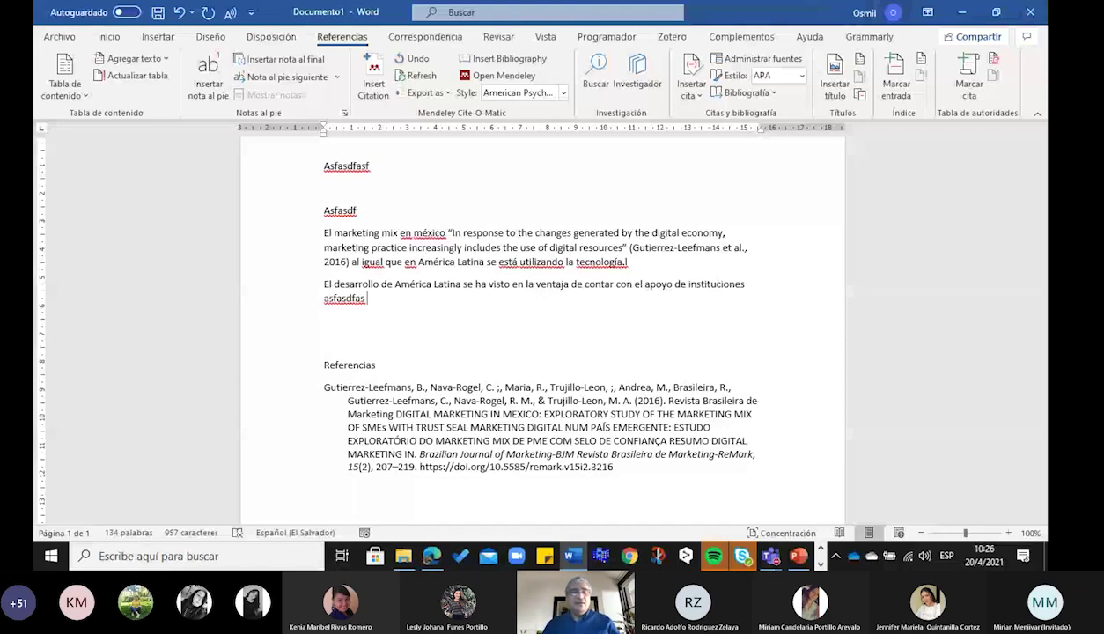
Copy the selected reader paragraph into the Word document below the line ending in "Según" and correct "eco-nomías" to "economías".
key(alt+Tab)
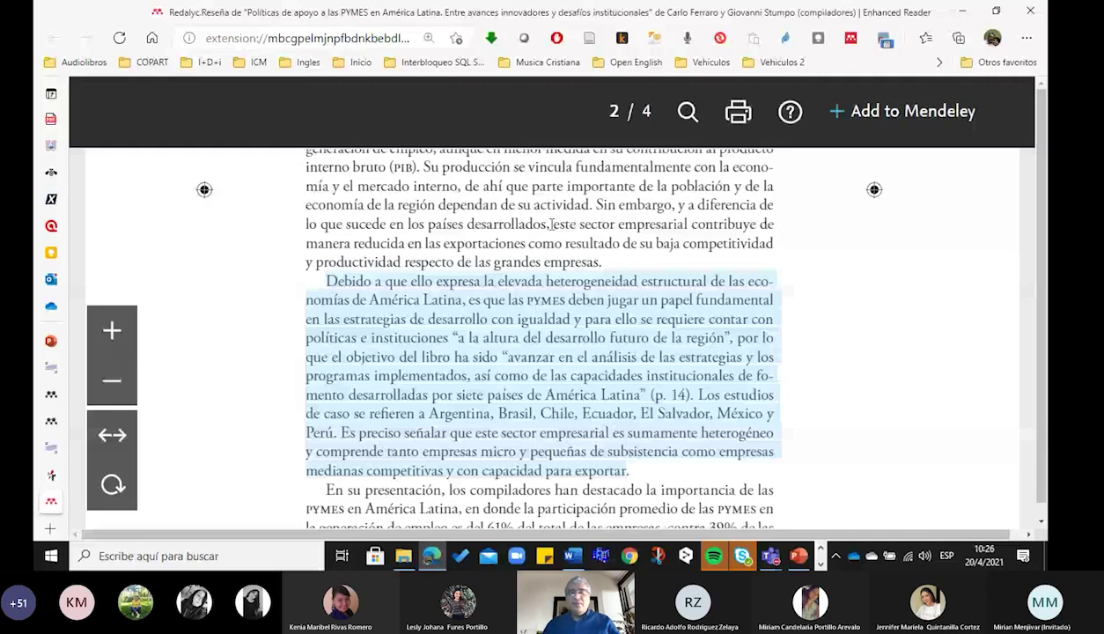
key(alt+Tab)
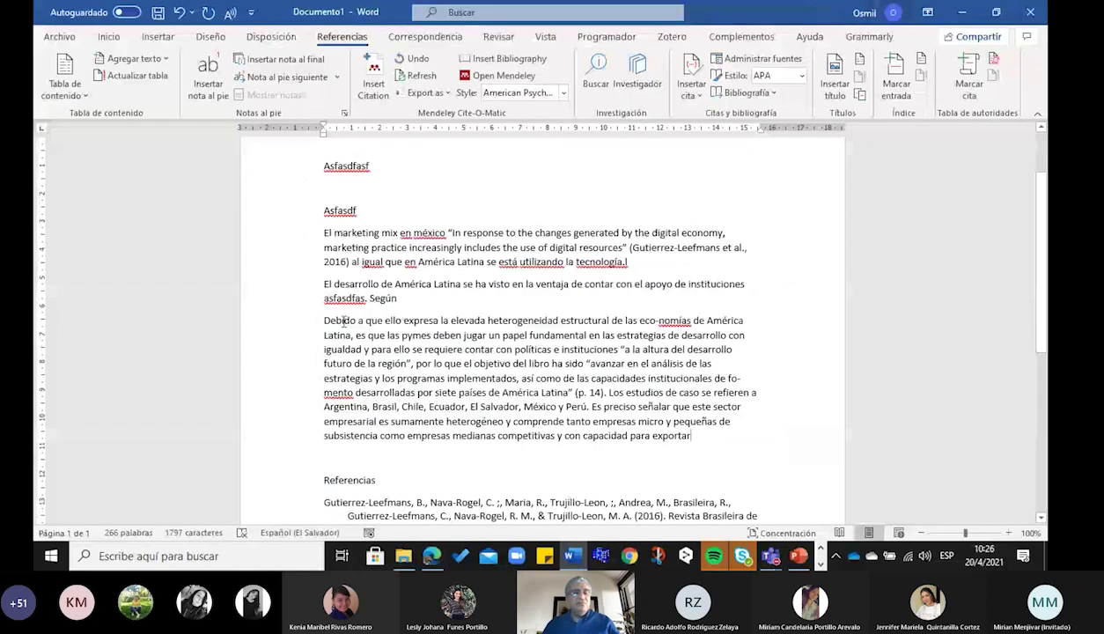
triple_click(343, 321)
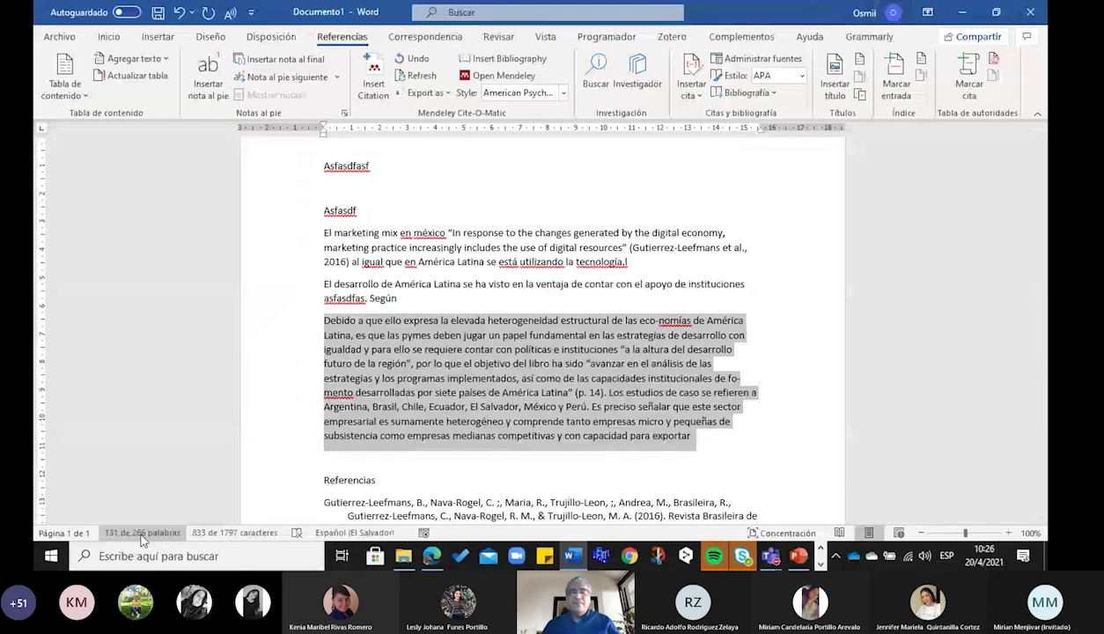
click(693, 333)
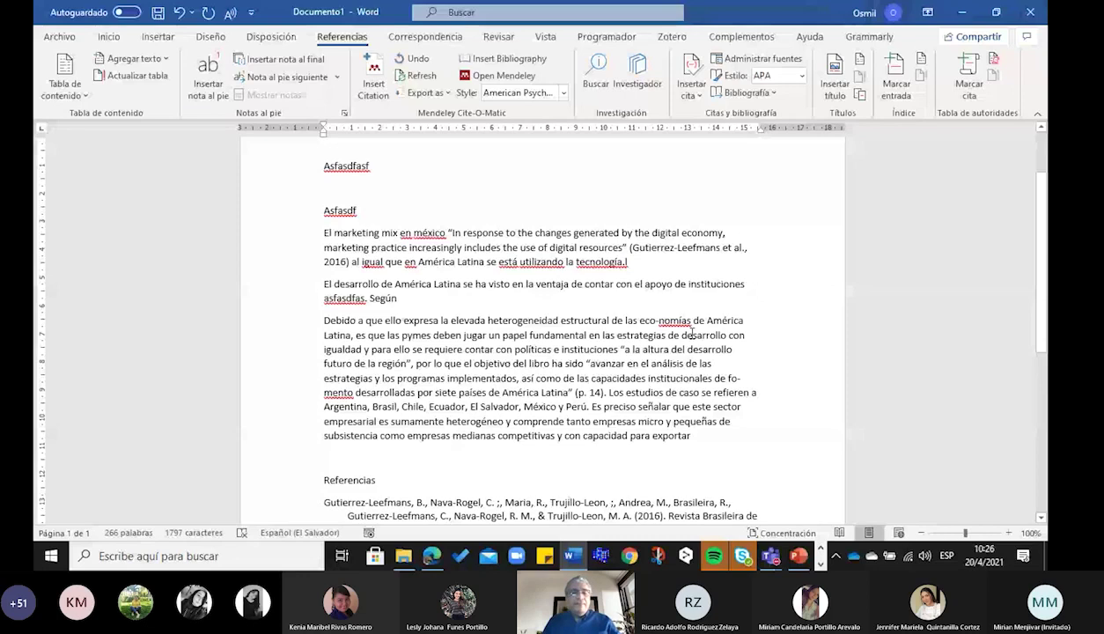
key(BackSpace)
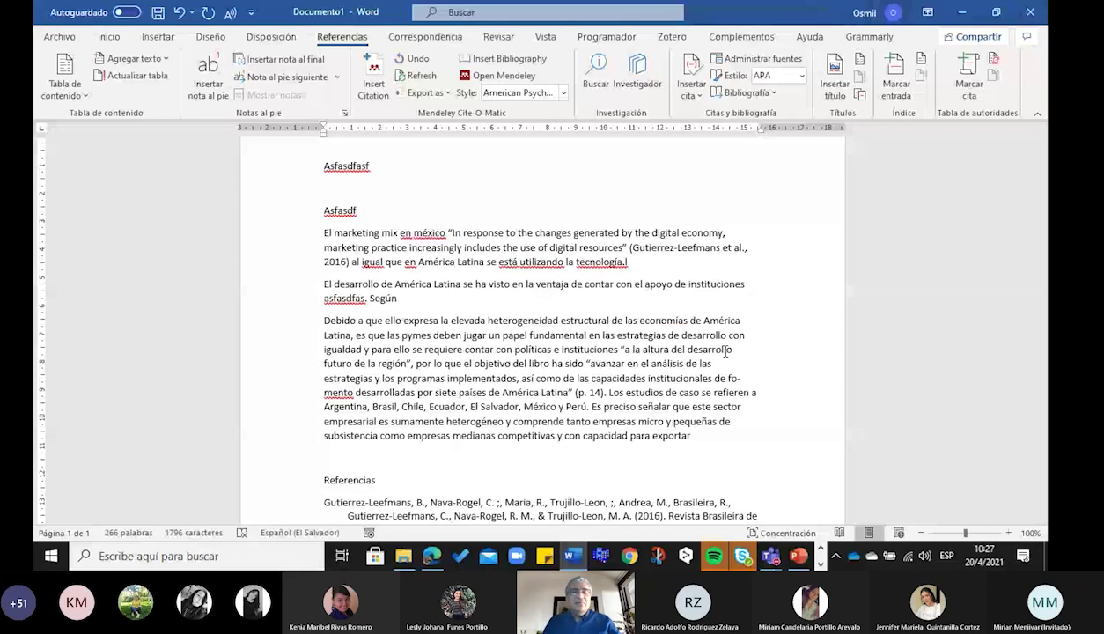
Delete the rest of the pasted quote after "a la altura del desarrollo futuro de la región" and end it with a period.
shift+click(725, 350)
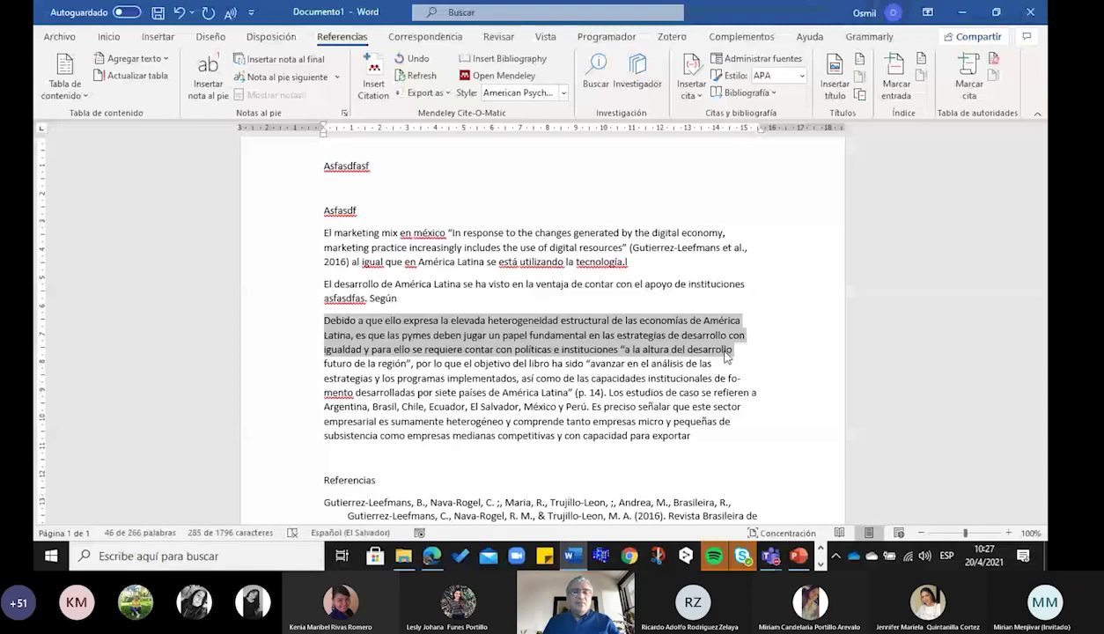
key(ctrl+shift+Right)
key(ctrl+shift+Right)
key(ctrl+shift+Right)
key(ctrl+shift+Right)
key(ctrl+shift+Right)
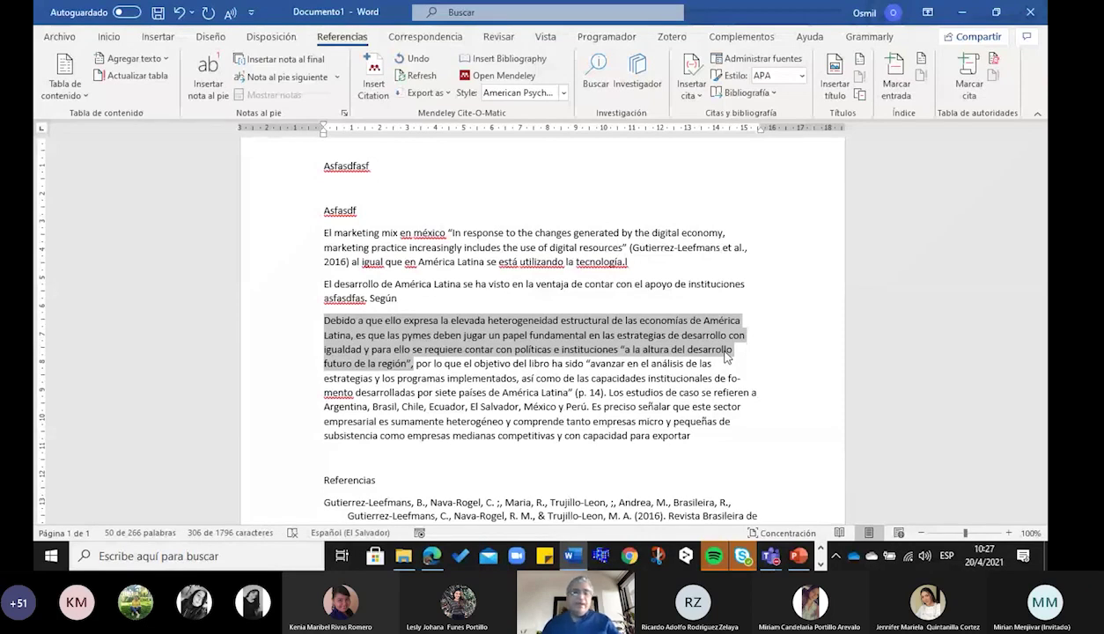
key(Right)
key(ctrl+shift+Down)
key(Delete)
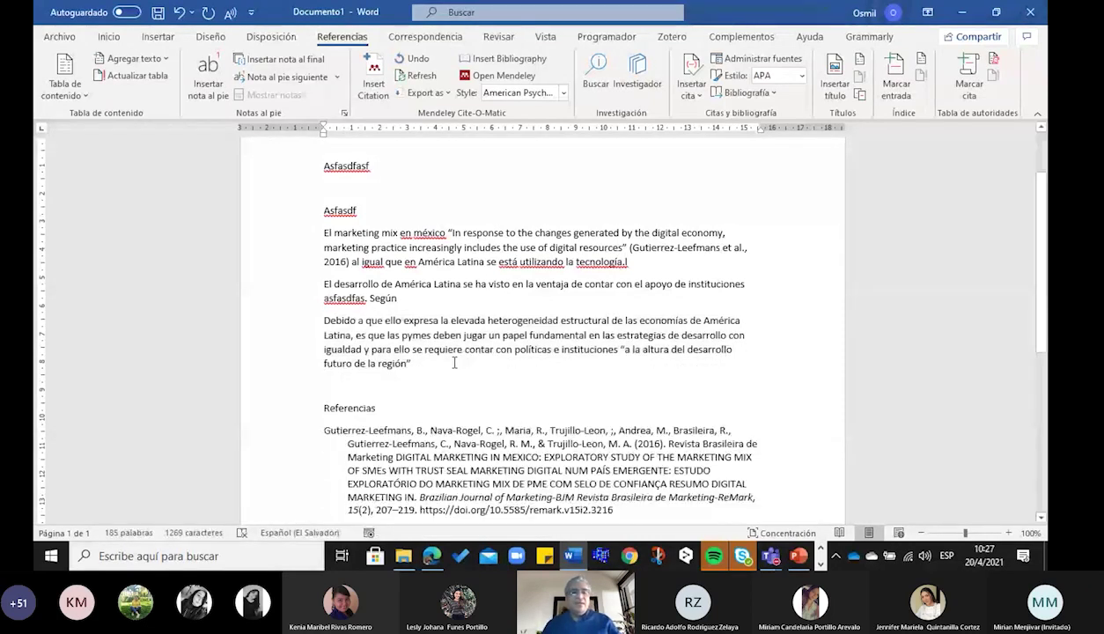
text(.)
Indent the quoted paragraph one level as a block quote and place the cursor after "Según" for the citation.
triple_click(419, 374)
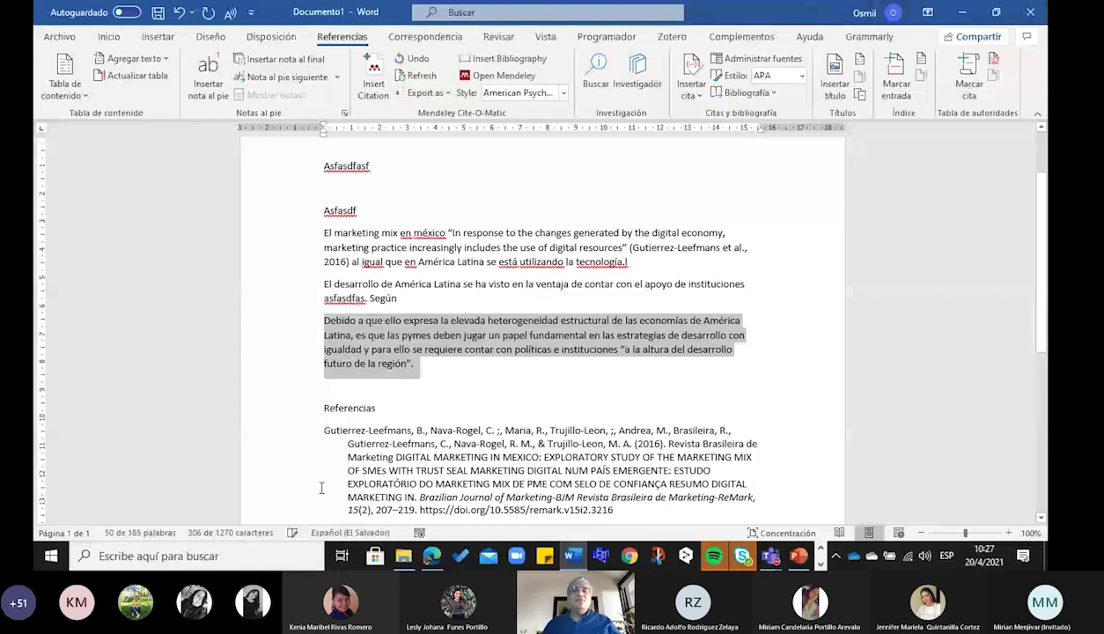
click(109, 36)
click(428, 65)
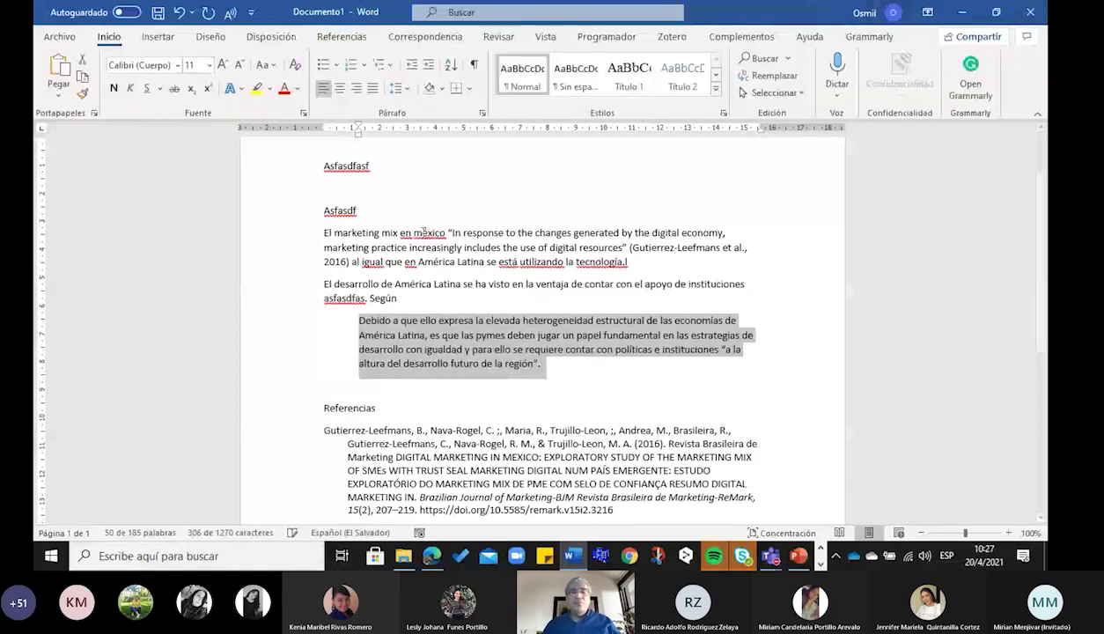
click(424, 232)
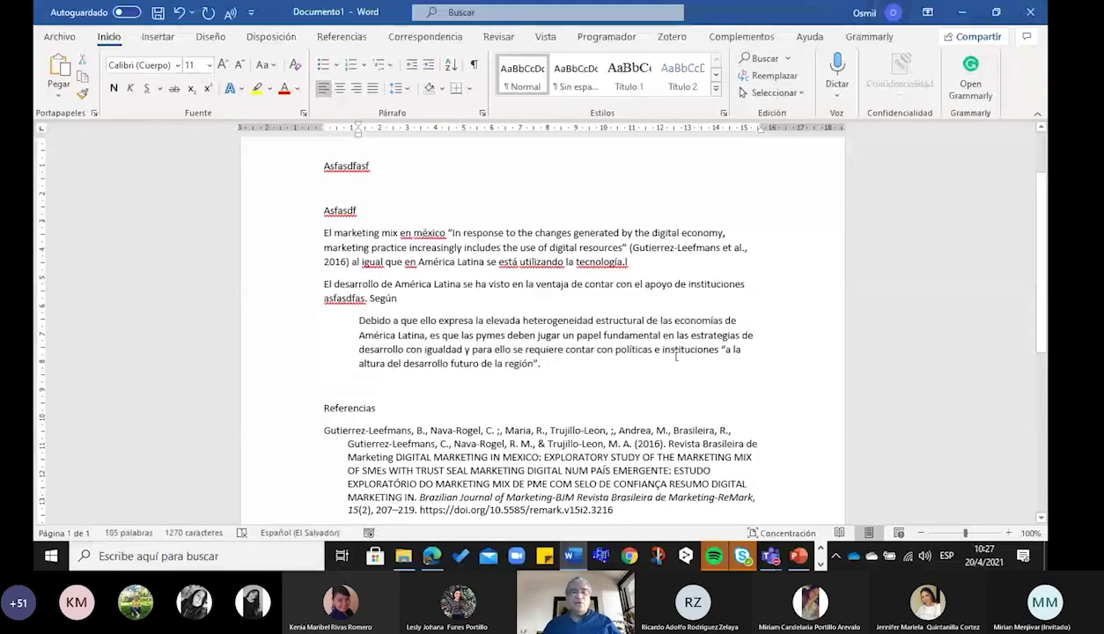
click(544, 365)
click(411, 299)
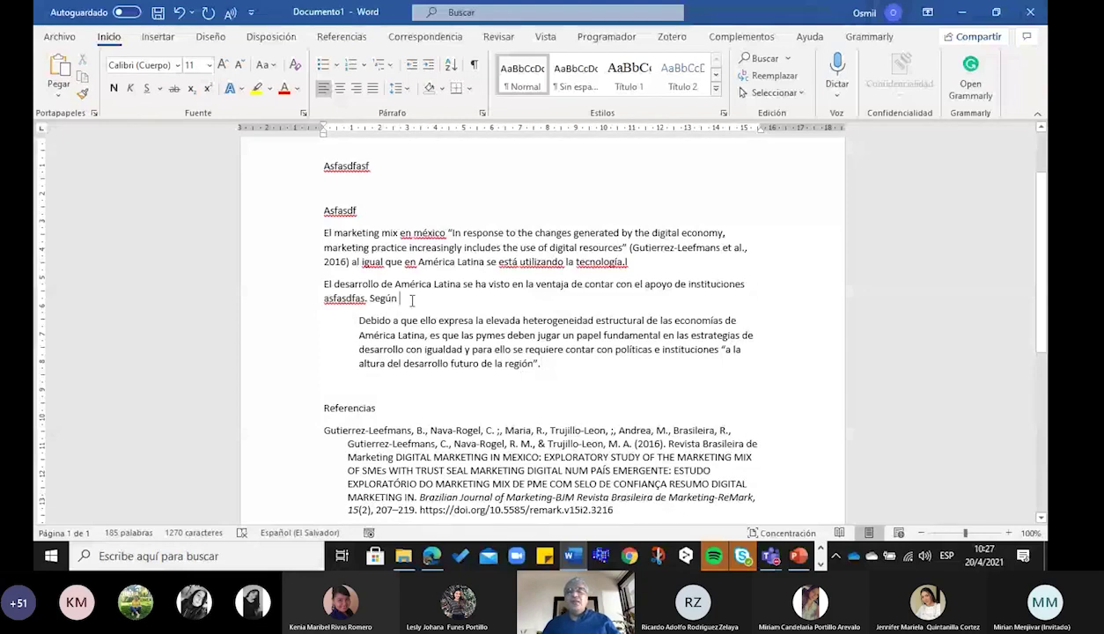
Add the Redalyc review from the enhanced reader to the Mendeley library "Mi biblioteca" and synchronize Mendeley Desktop.
key(alt+Tab)
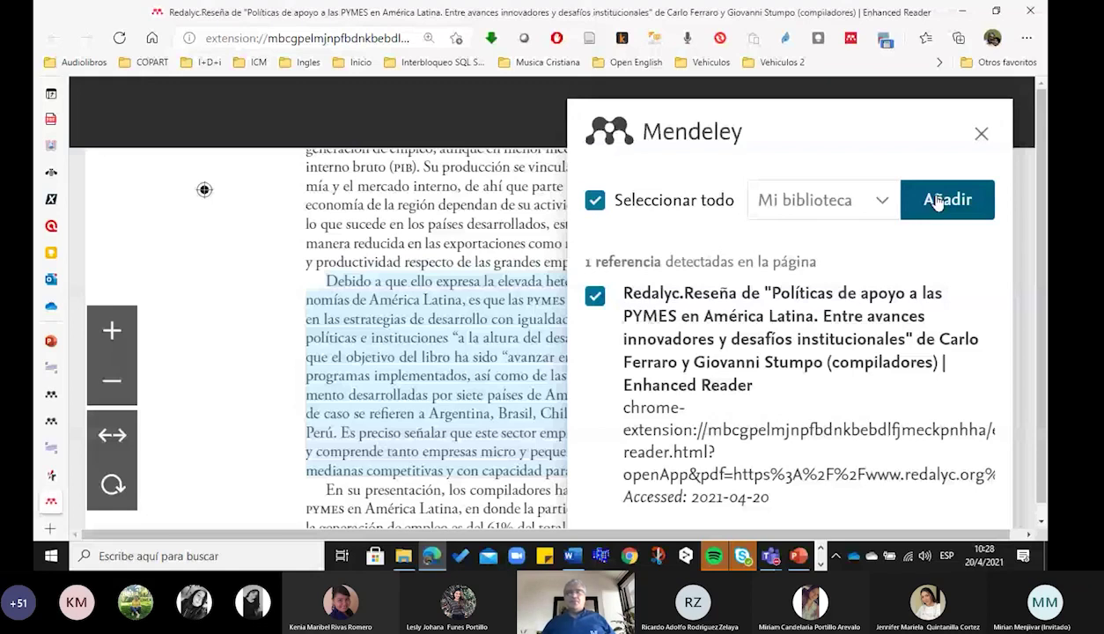
click(939, 200)
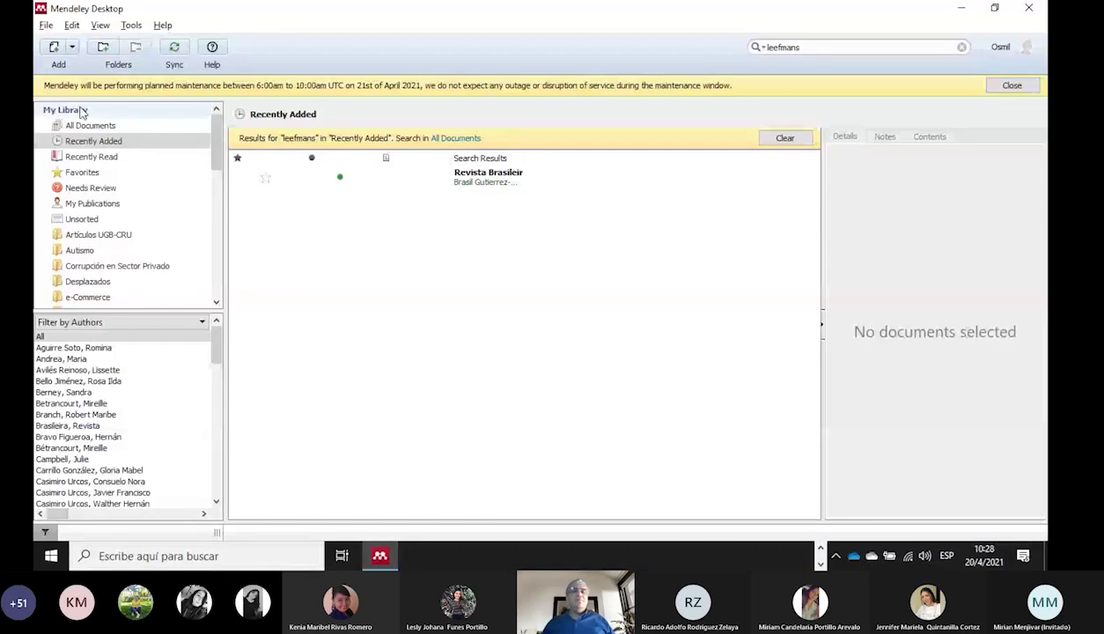
click(173, 49)
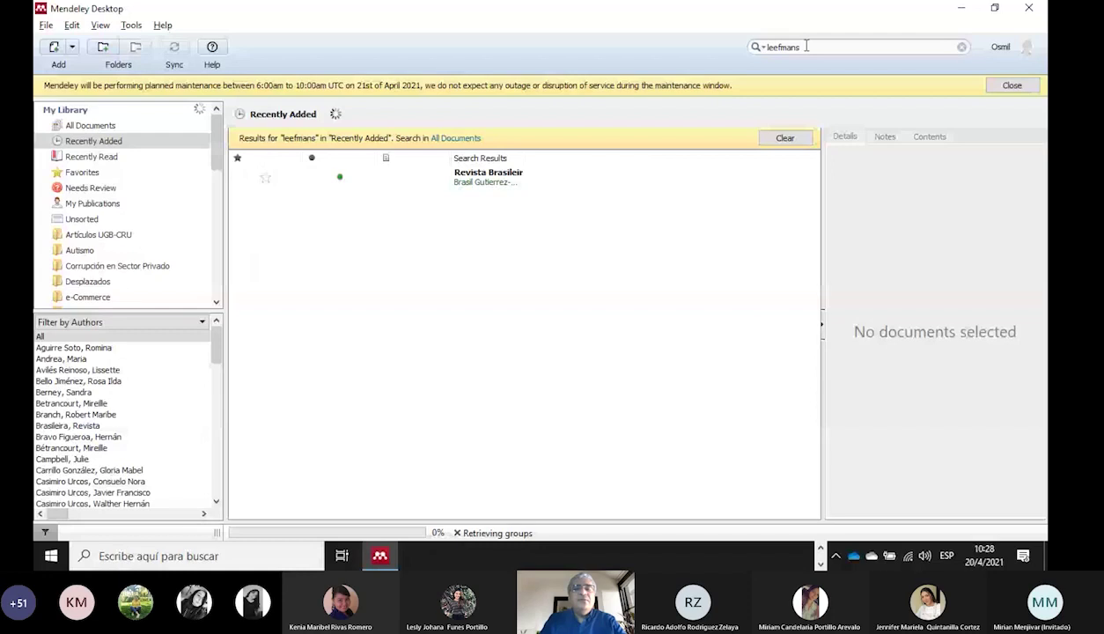
Search the recently added documents for "políticas de apoyo a las pyme" and open the details of the Redalyc review.
key(ctrl+a)
text(p)
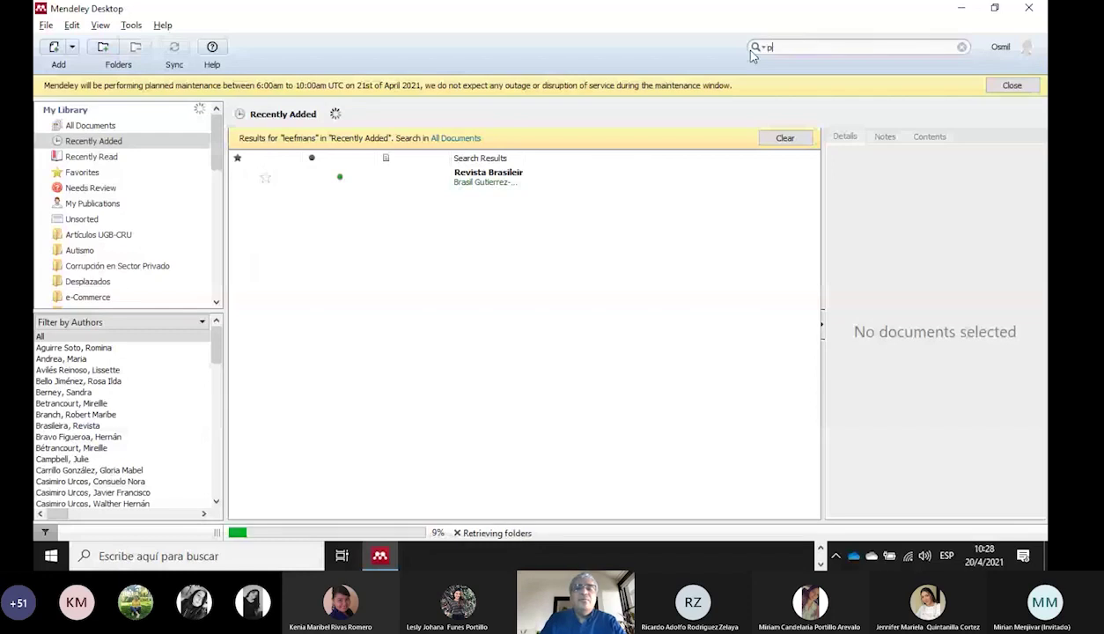
text(olitic)
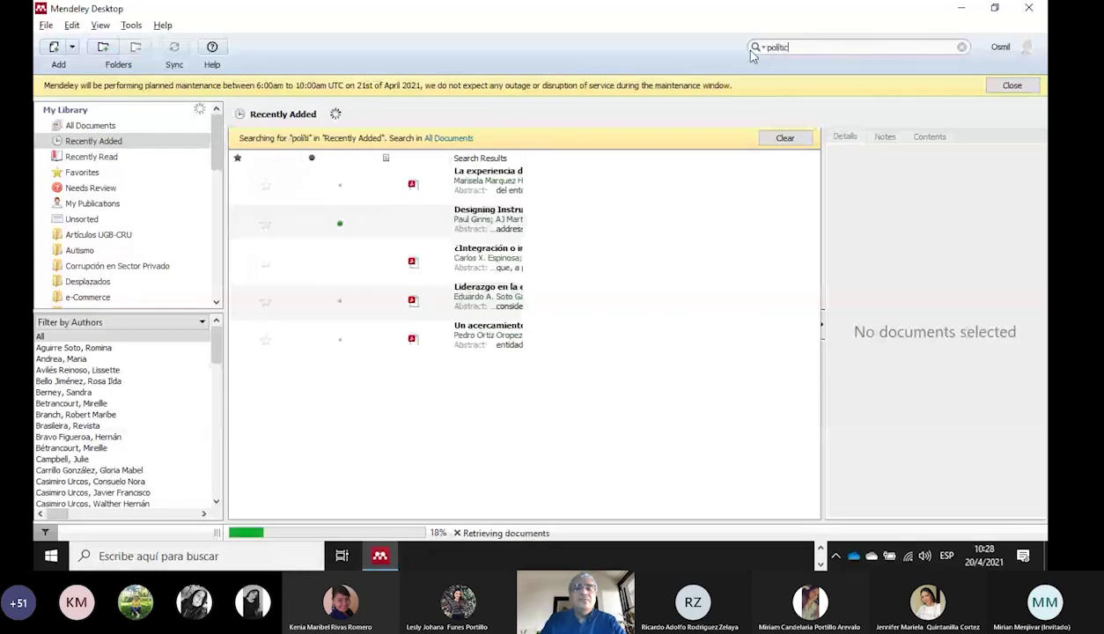
text(as de apo)
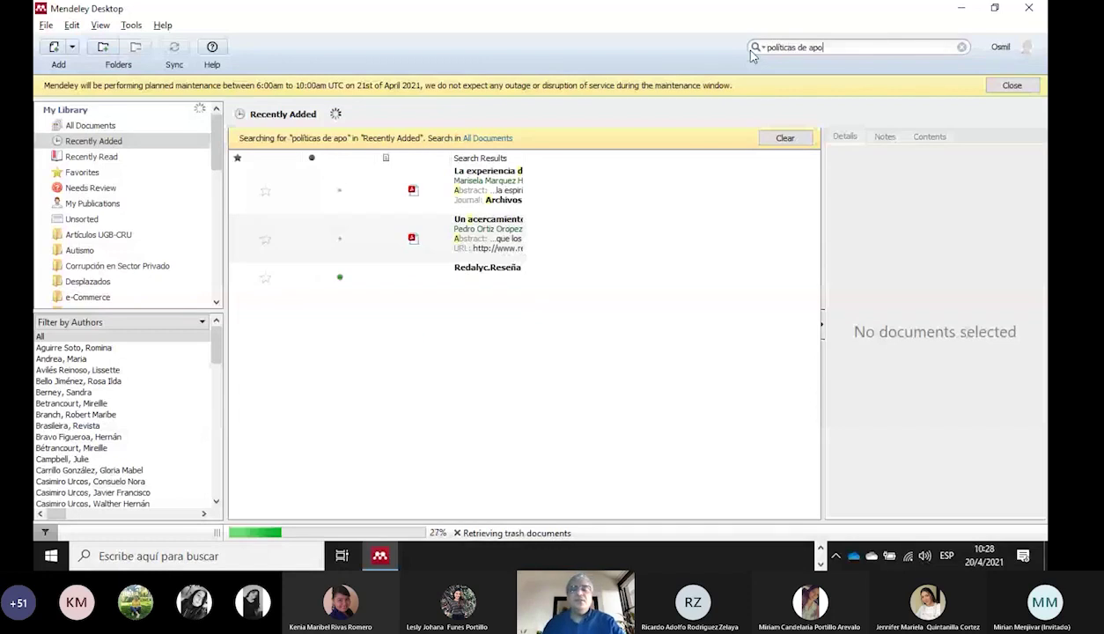
text(yo a l)
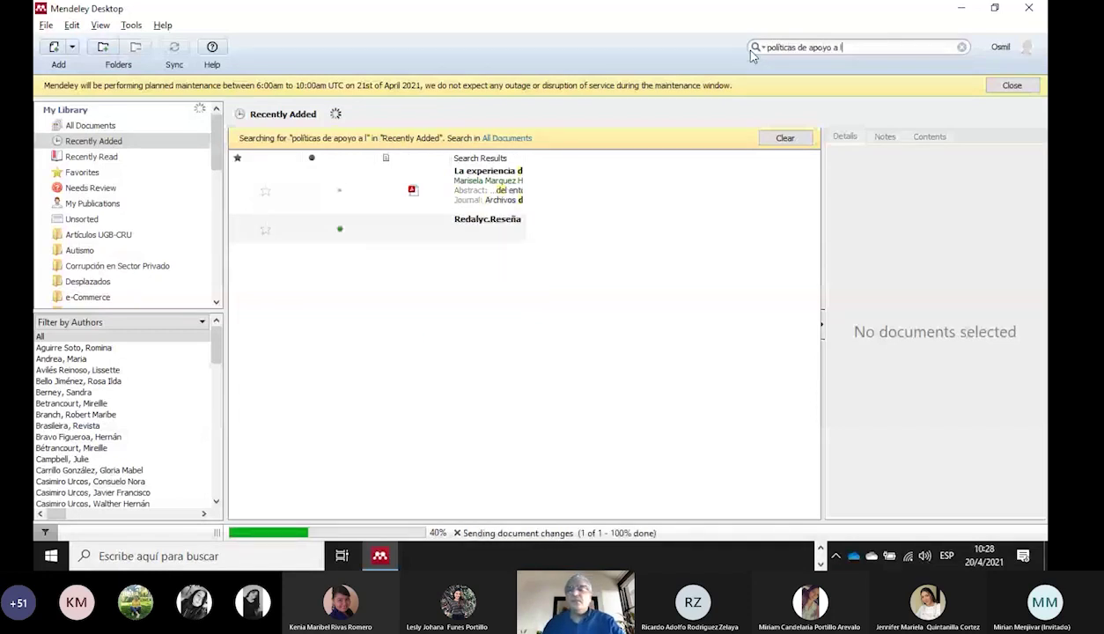
text(as pyn)
key(BackSpace)
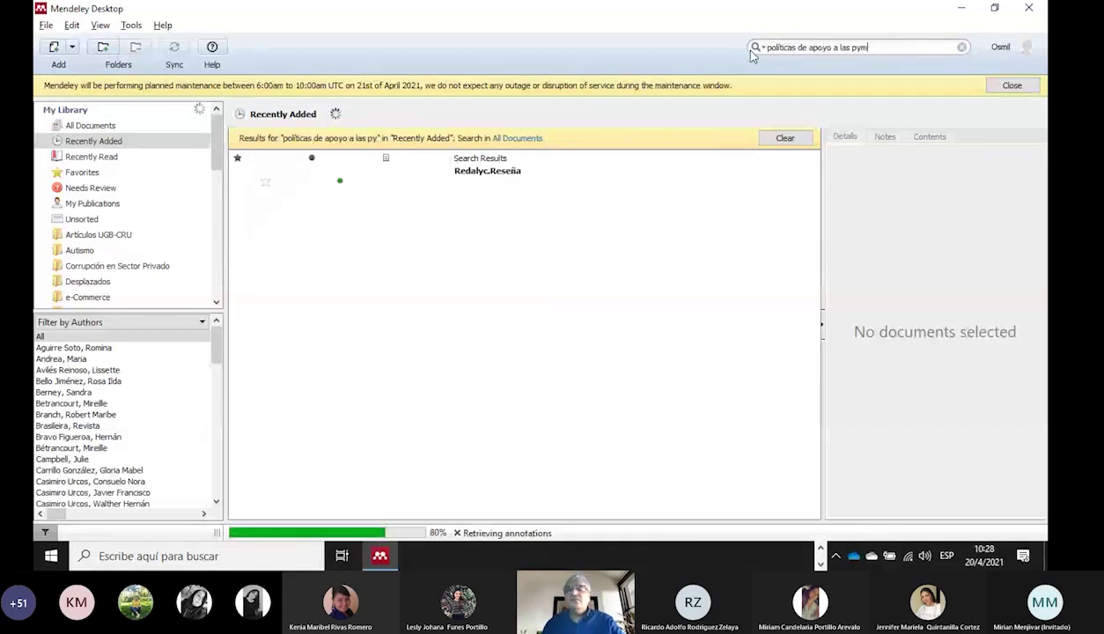
text(m)
text(e)
click(565, 179)
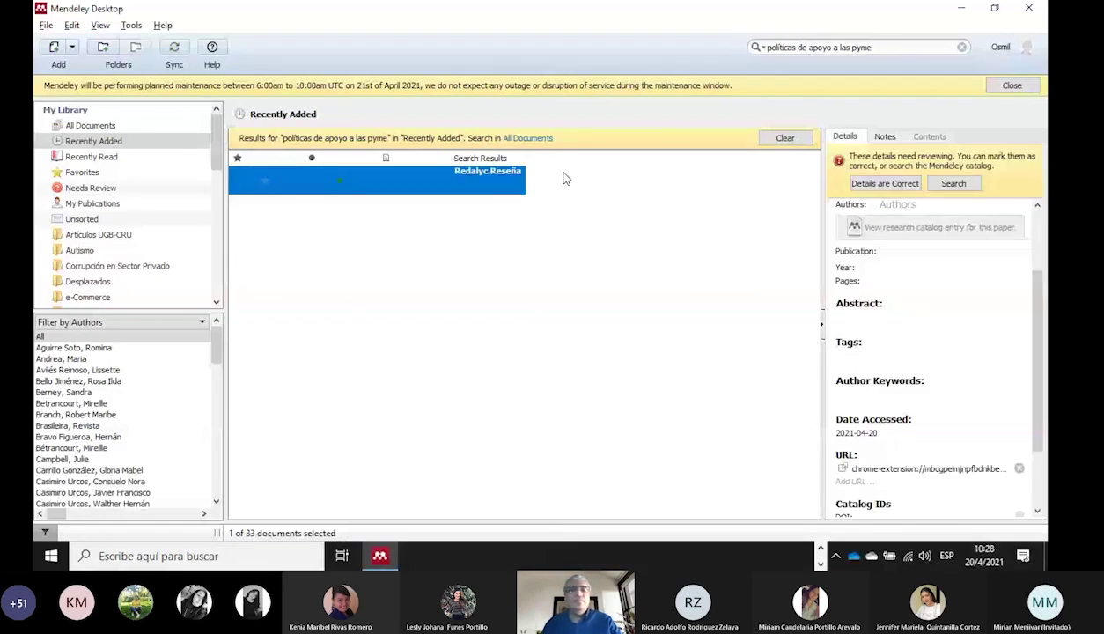
Check the review's citation data in the PDF, set its type to Journal Article and complete author, journal, year 2011, volume 42 and issue 167.
double_click(565, 179)
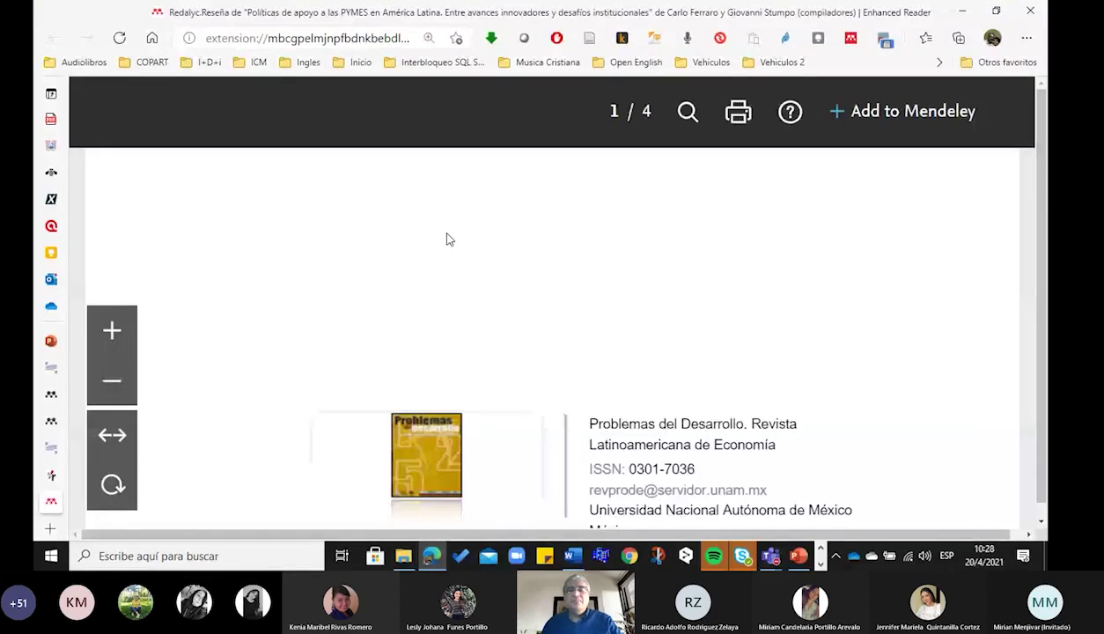
scroll(447, 256, down, 3)
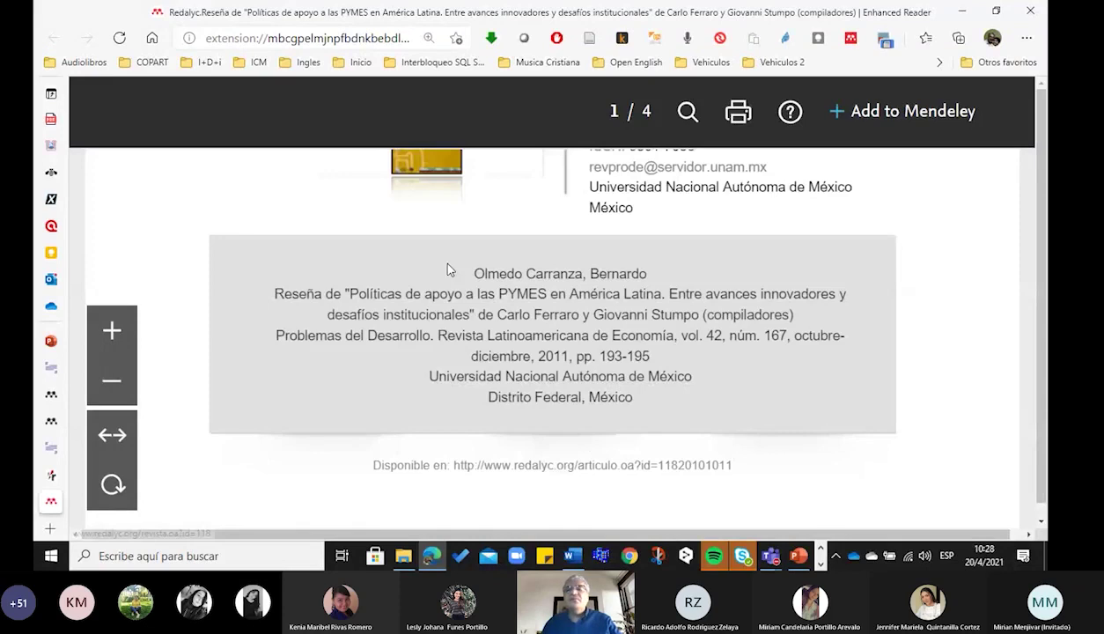
scroll(447, 266, up, 1)
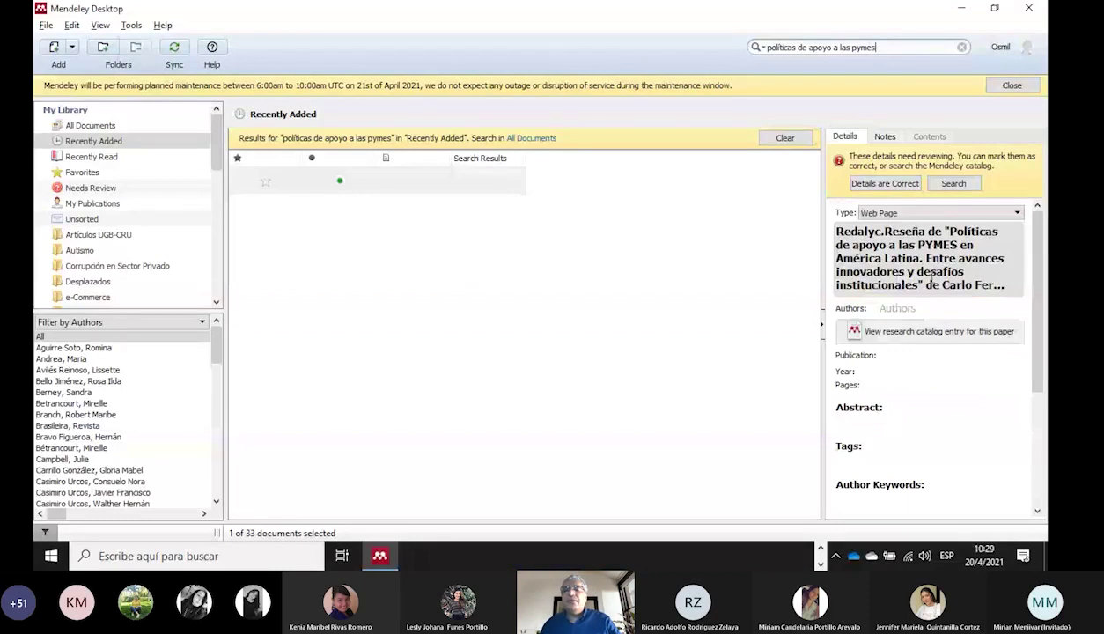
click(924, 212)
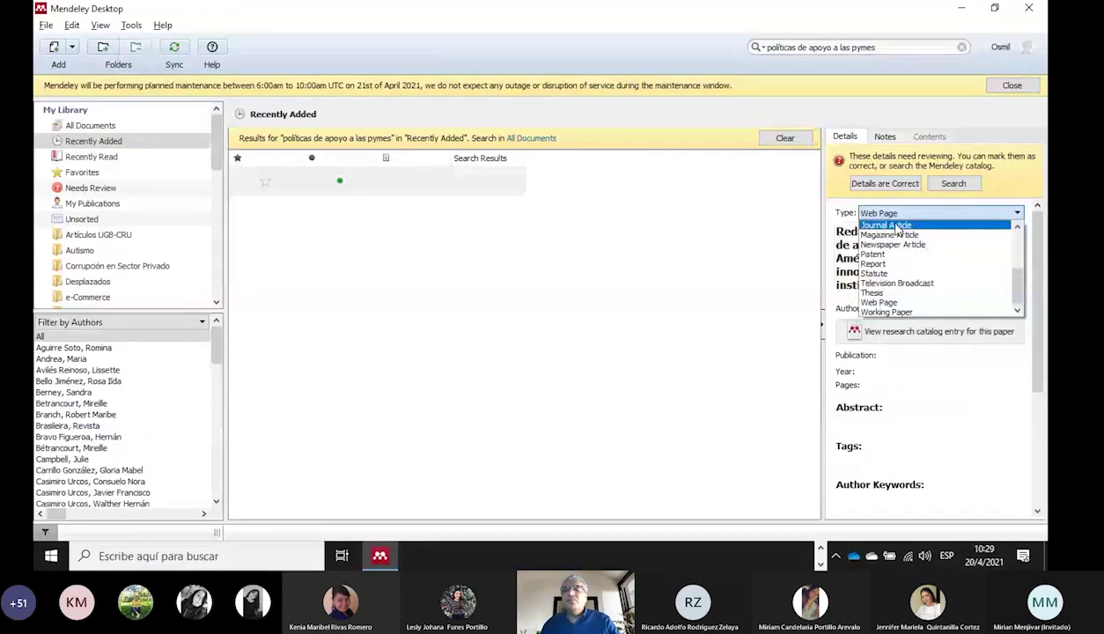
click(897, 223)
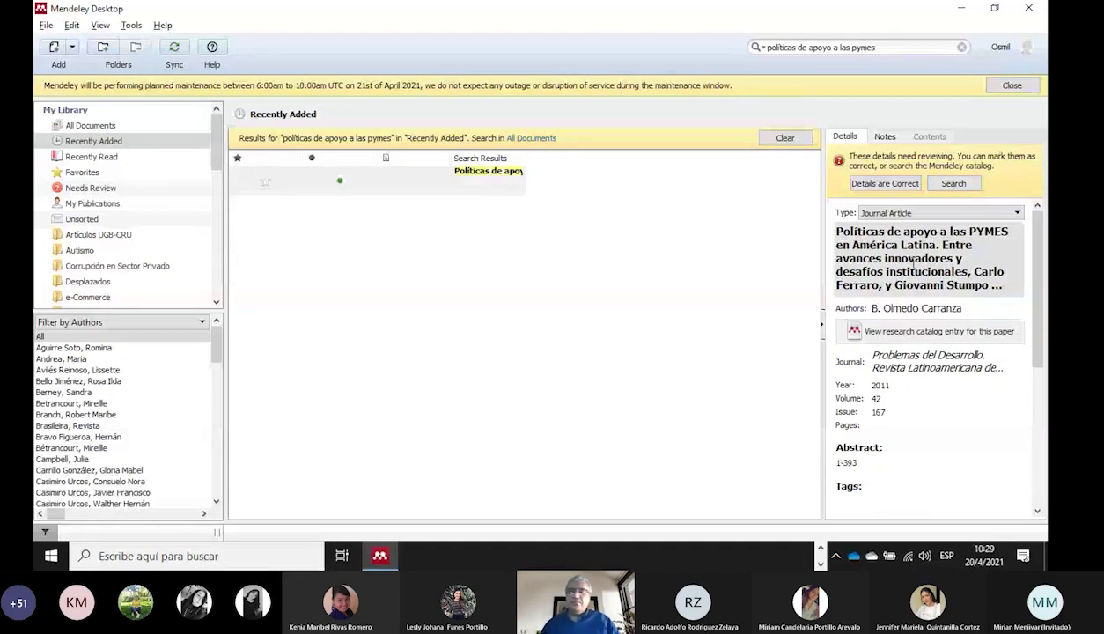
Clear the review's abstract and set its pages to 193-195 according to the citation data on the PDF's cover page.
click(860, 464)
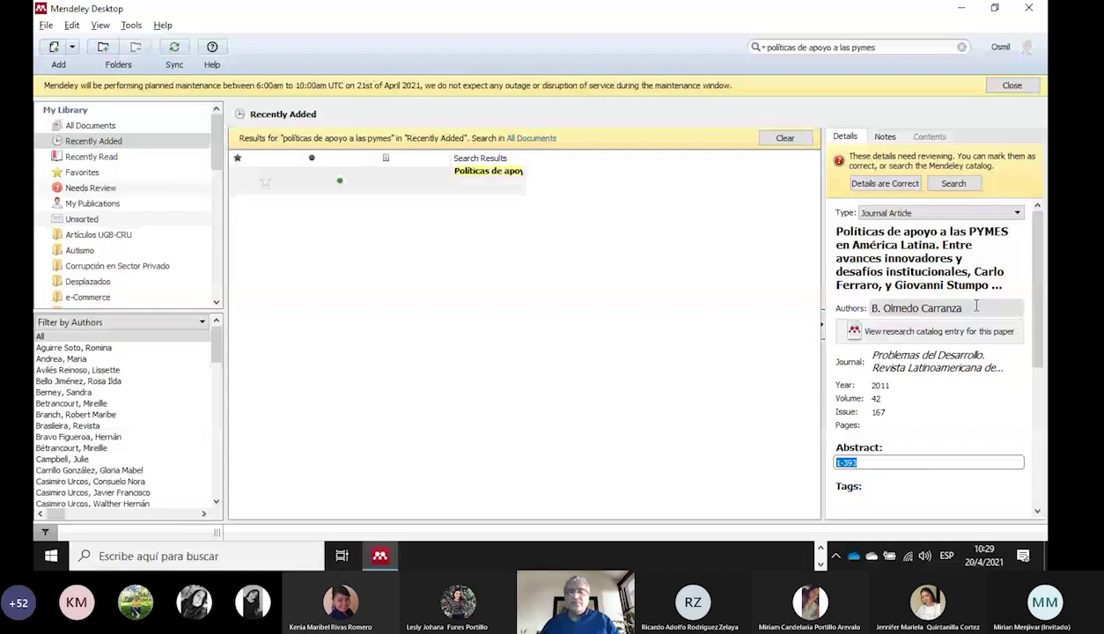
key(alt+Tab)
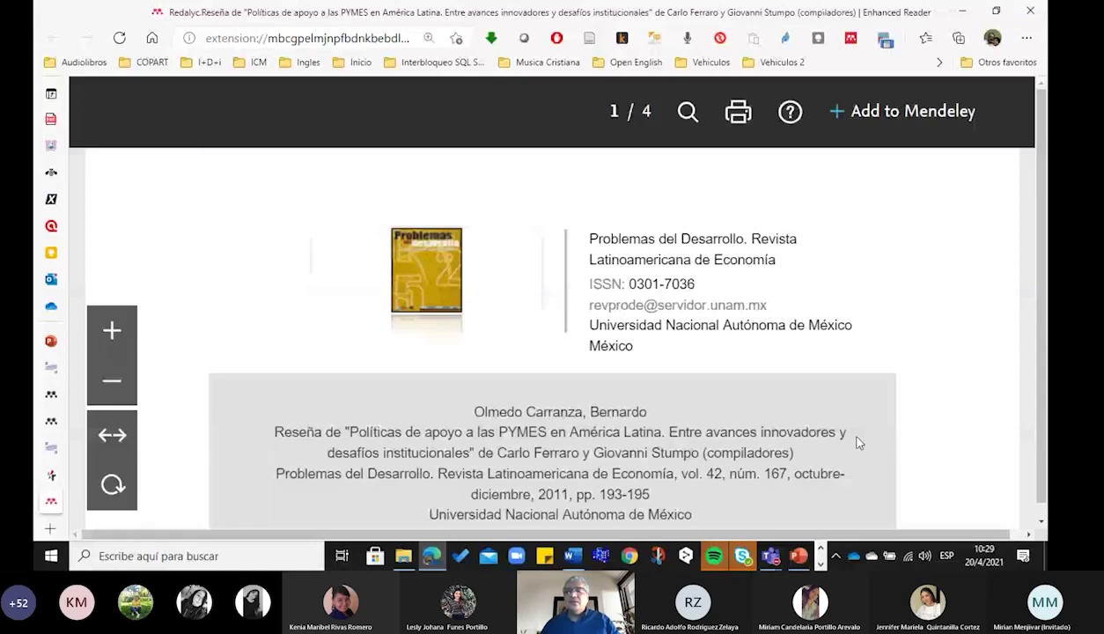
key(alt+Tab)
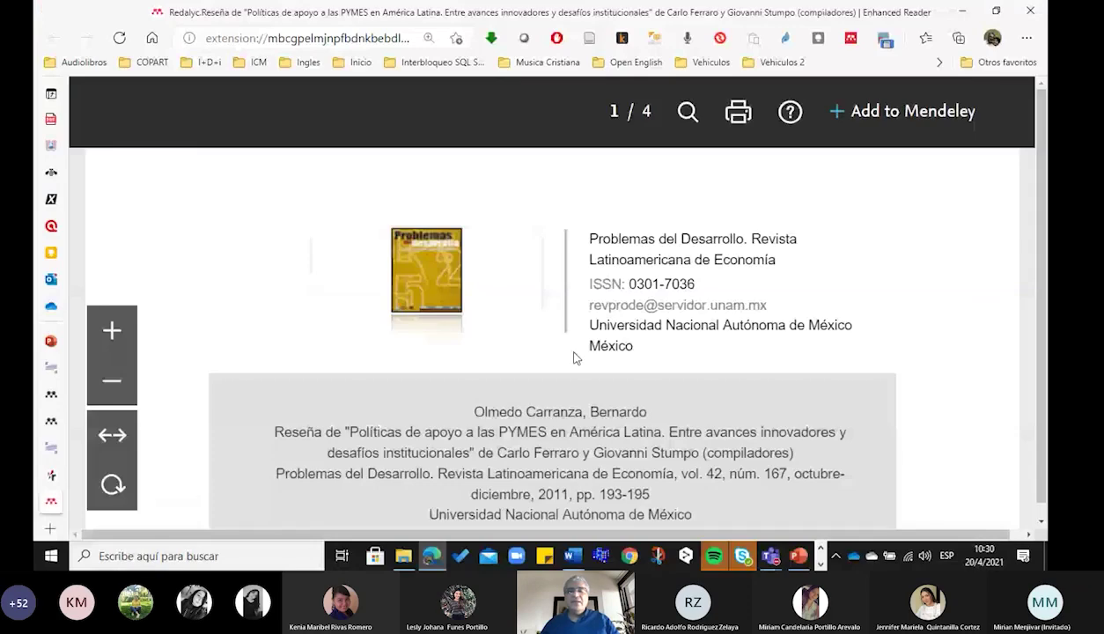
scroll(573, 356, down, 2)
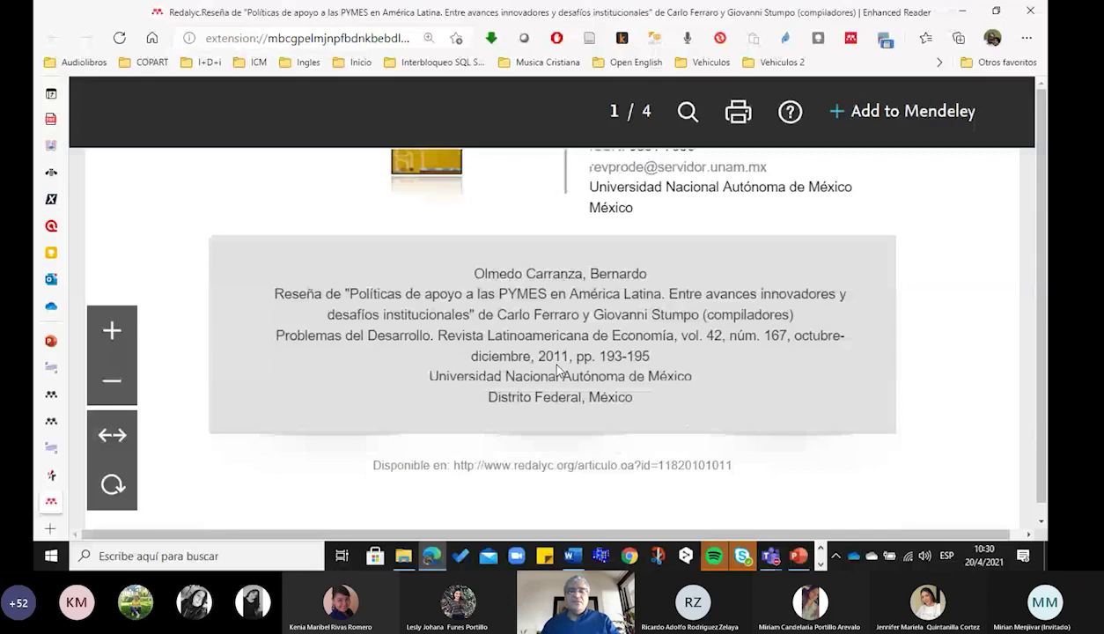
key(ctrl+super+Right)
key(ctrl+super+Left)
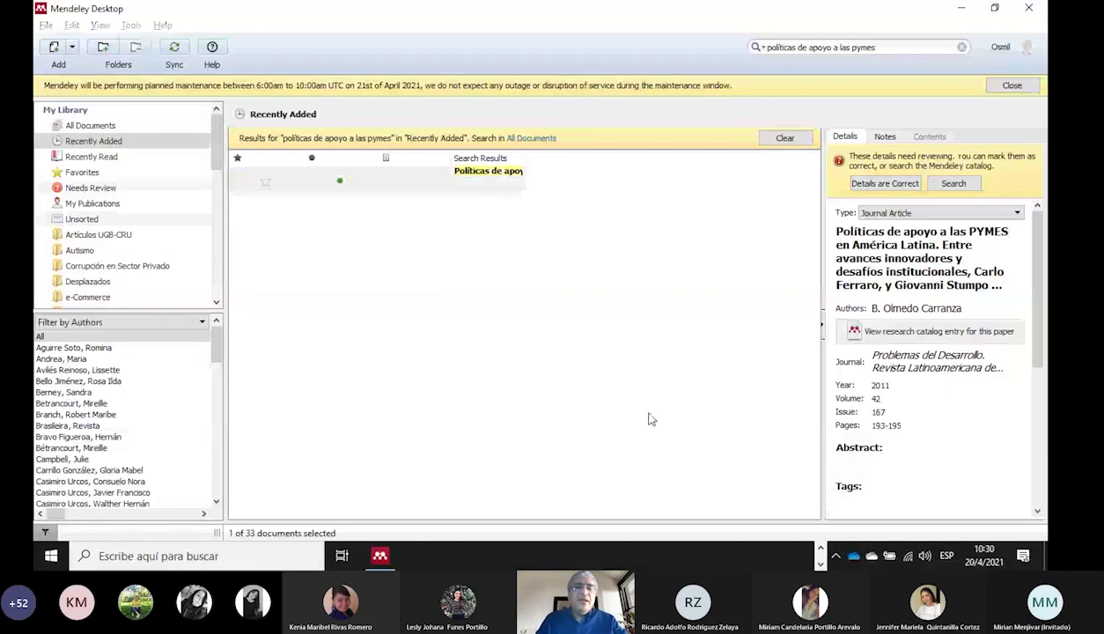
Switch to the Word document and add the review author's first surname after "Según" in the sentence introducing the block quote.
key(alt+Tab)
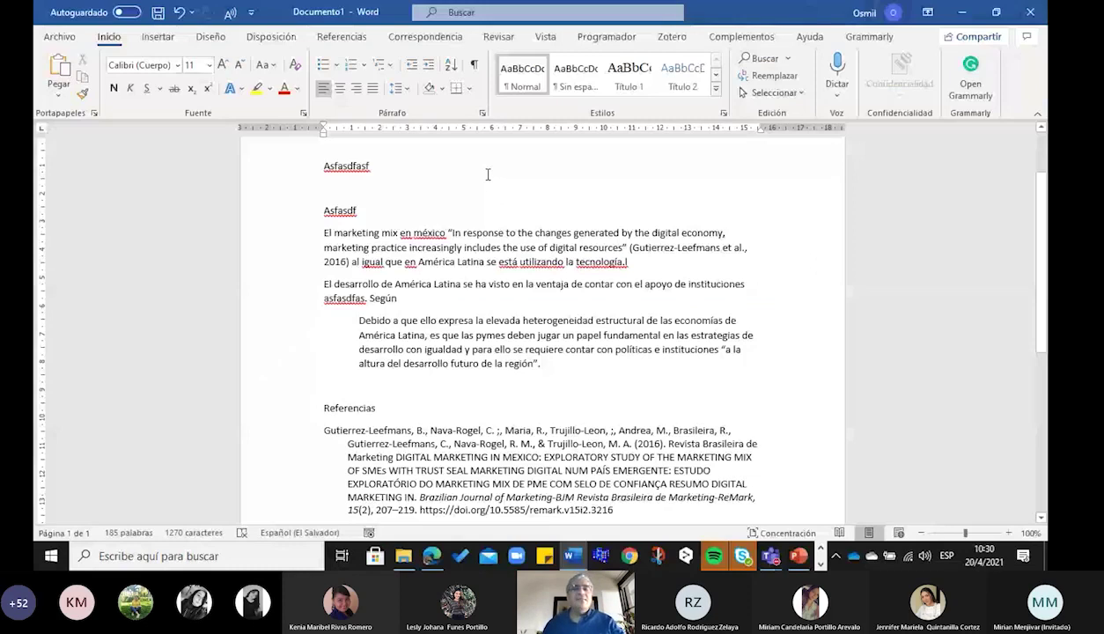
text(Ol)
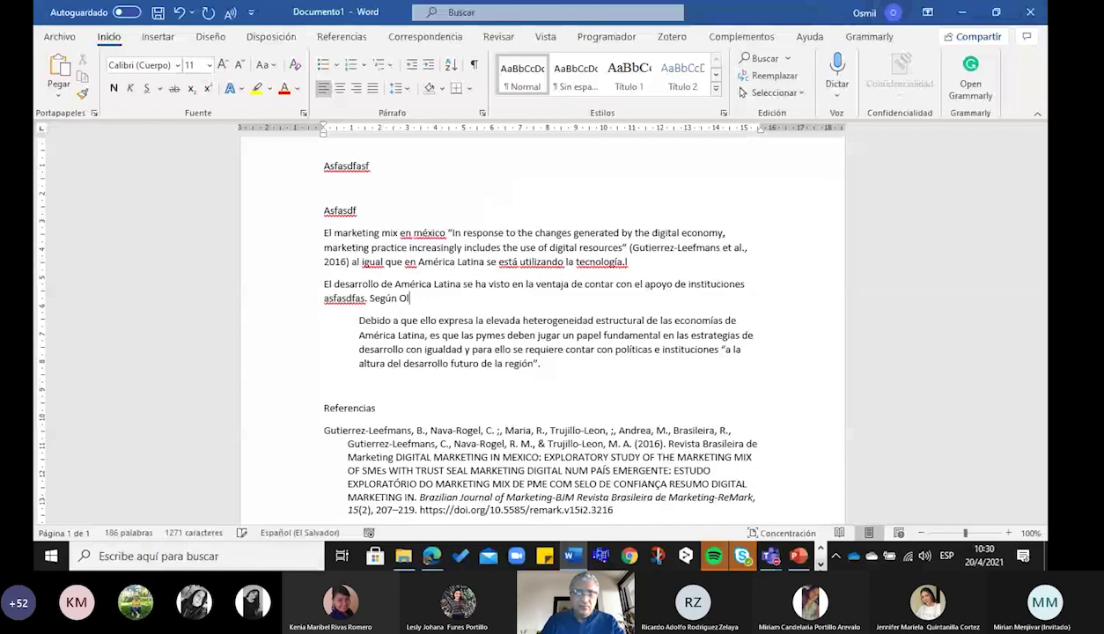
text(medo)
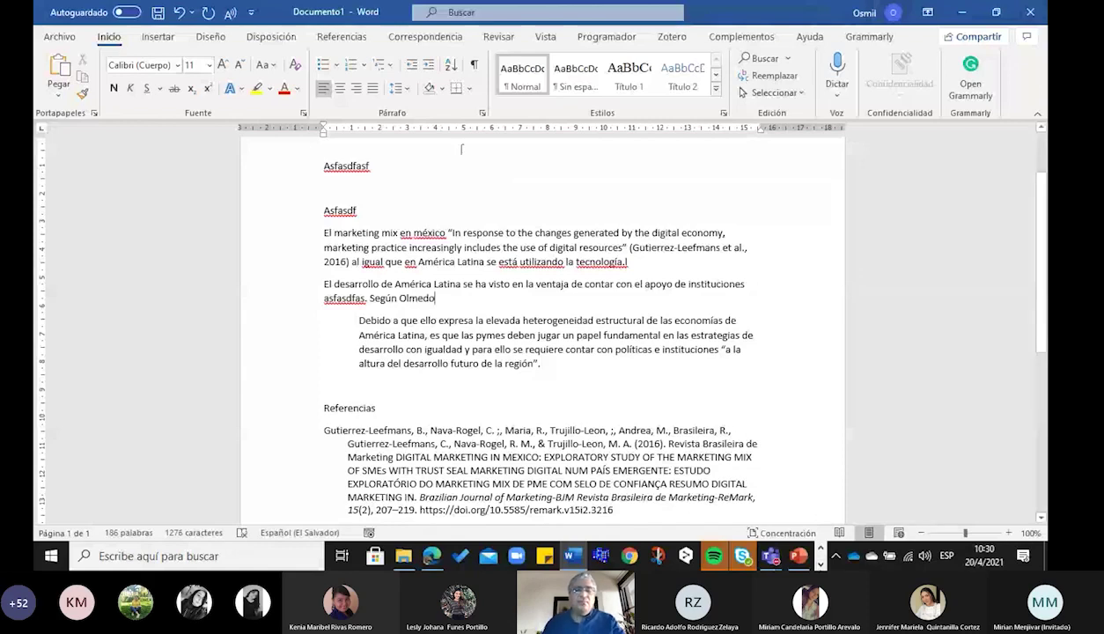
Insert the Mendeley citation of the Redalyc review with its author suppressed, and add the author's second surname before the citation.
click(342, 36)
click(373, 83)
text(olmedo)
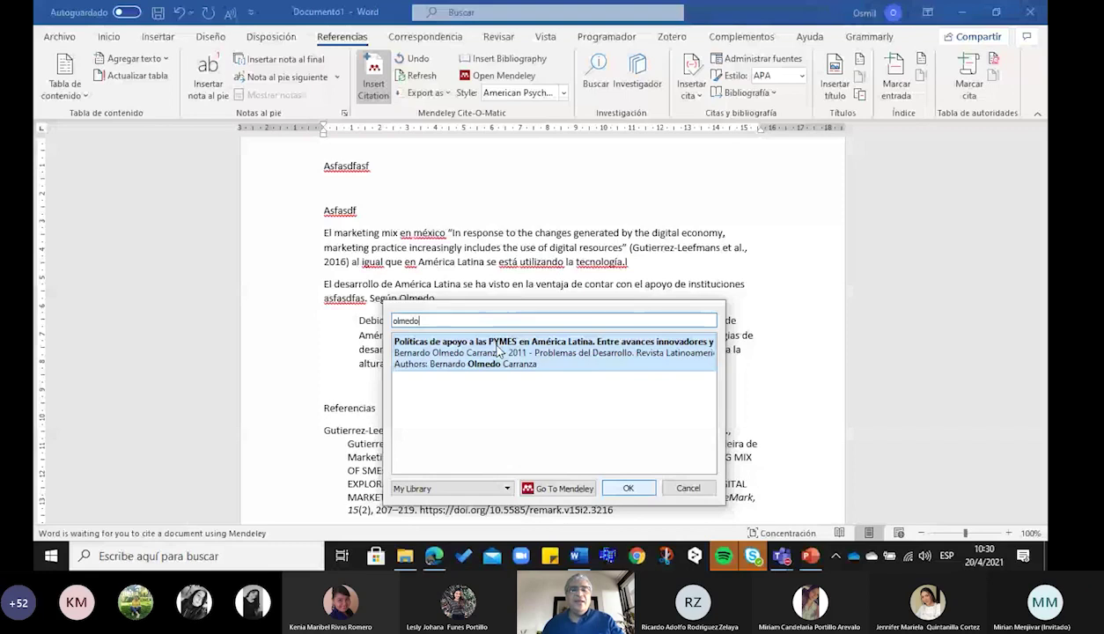
click(498, 350)
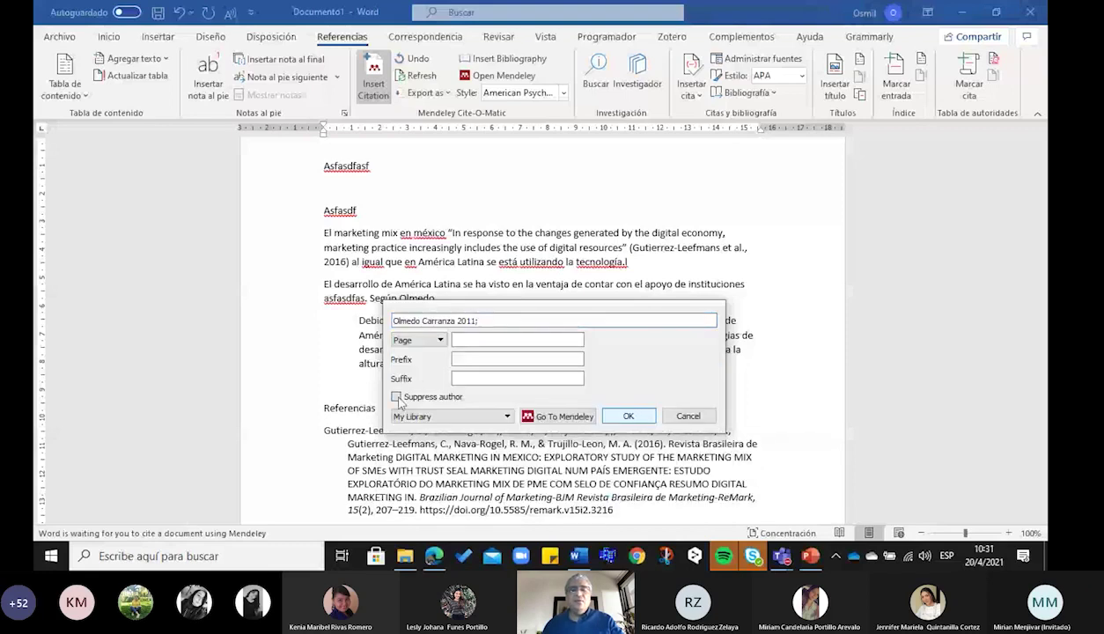
click(396, 397)
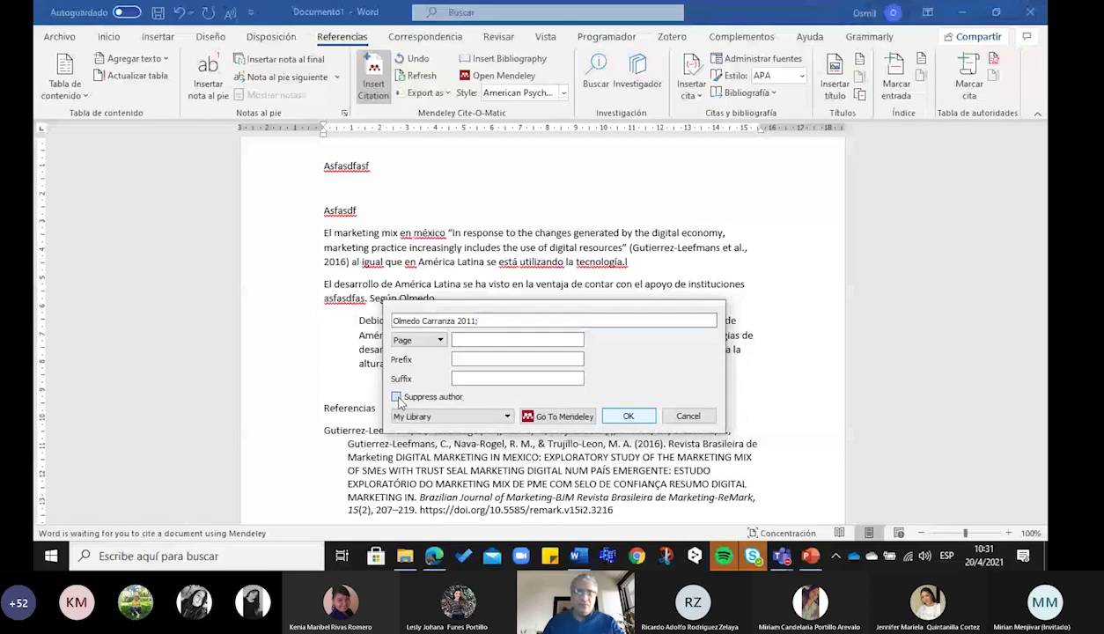
key(Return)
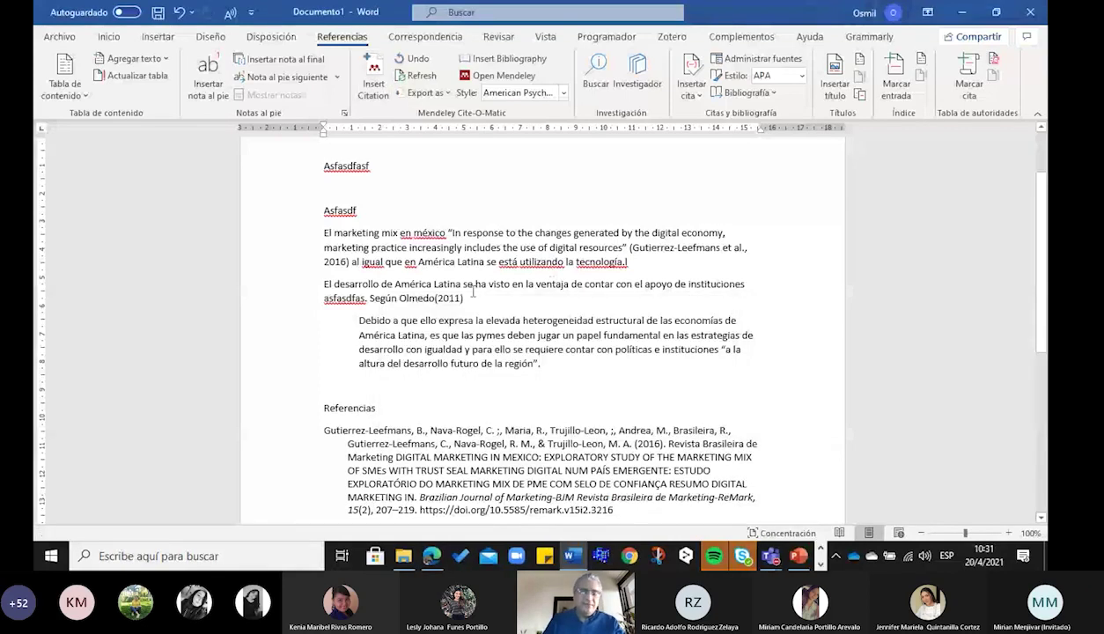
click(441, 303)
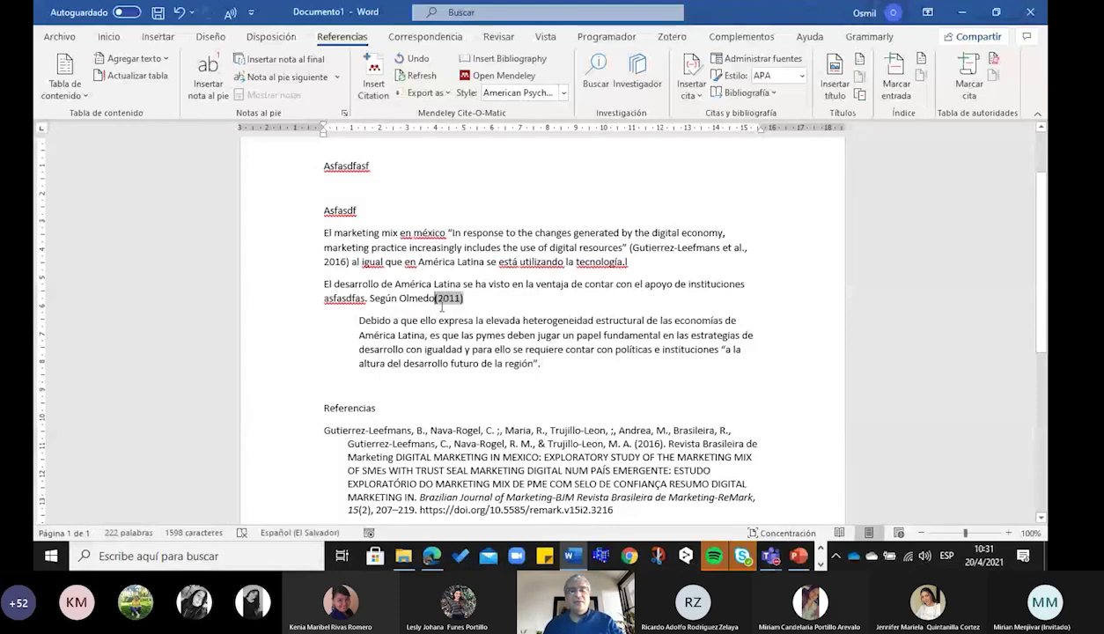
text(Carranza)
Add filler paragraphs "asfasdfasf" and "asfa" between the block quote and the Referencias heading, and check the reference list.
click(357, 387)
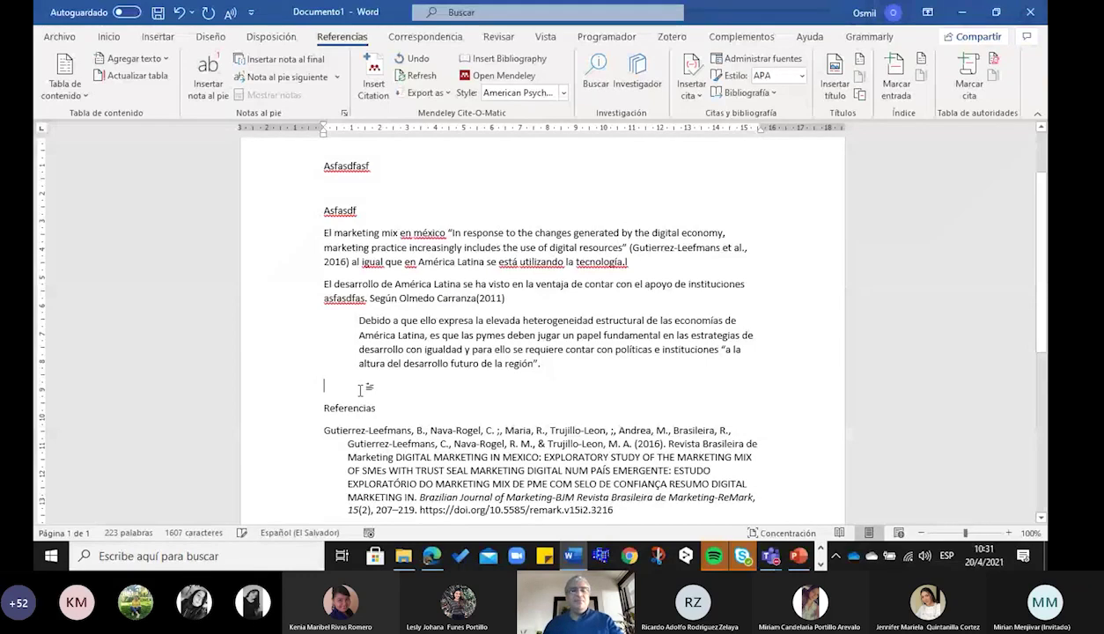
text(asfasdfasf)
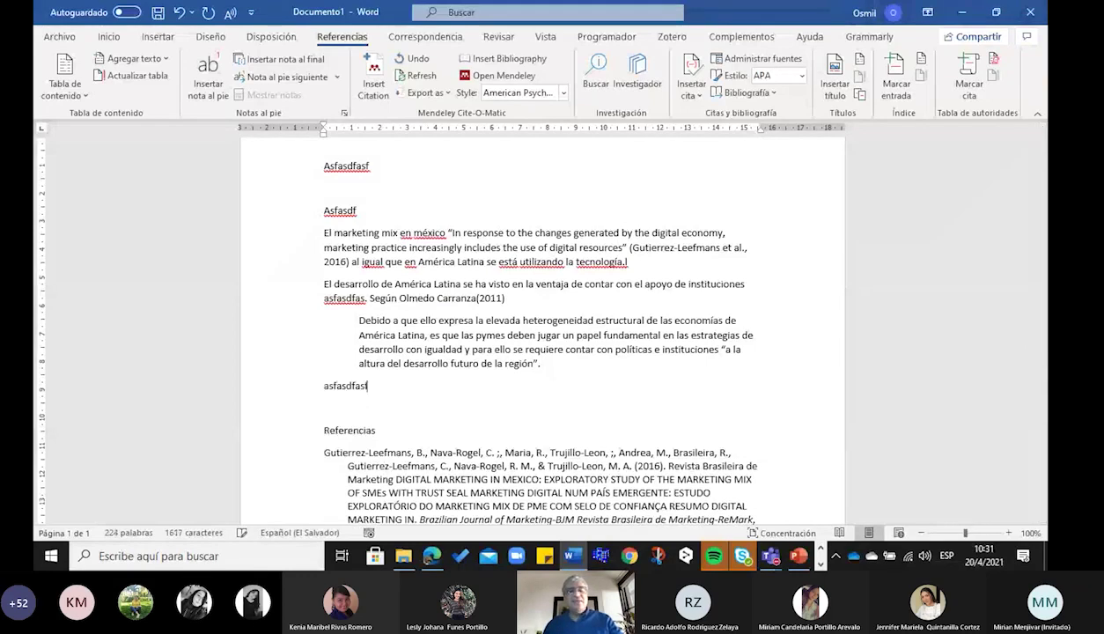
key(Return)
text(asfa)
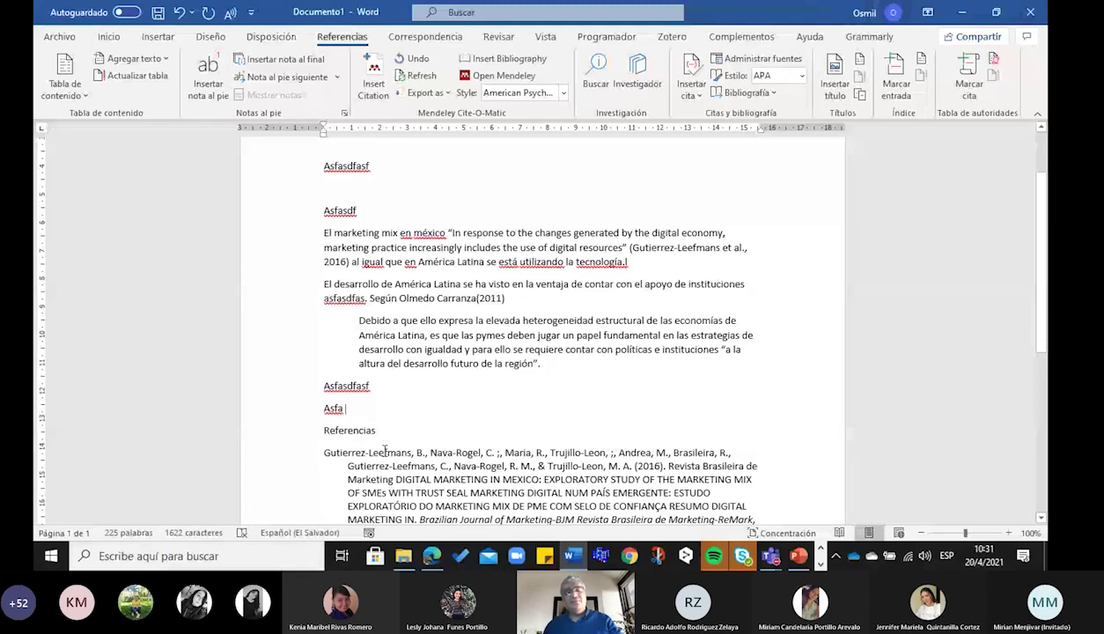
scroll(649, 439, down, 3)
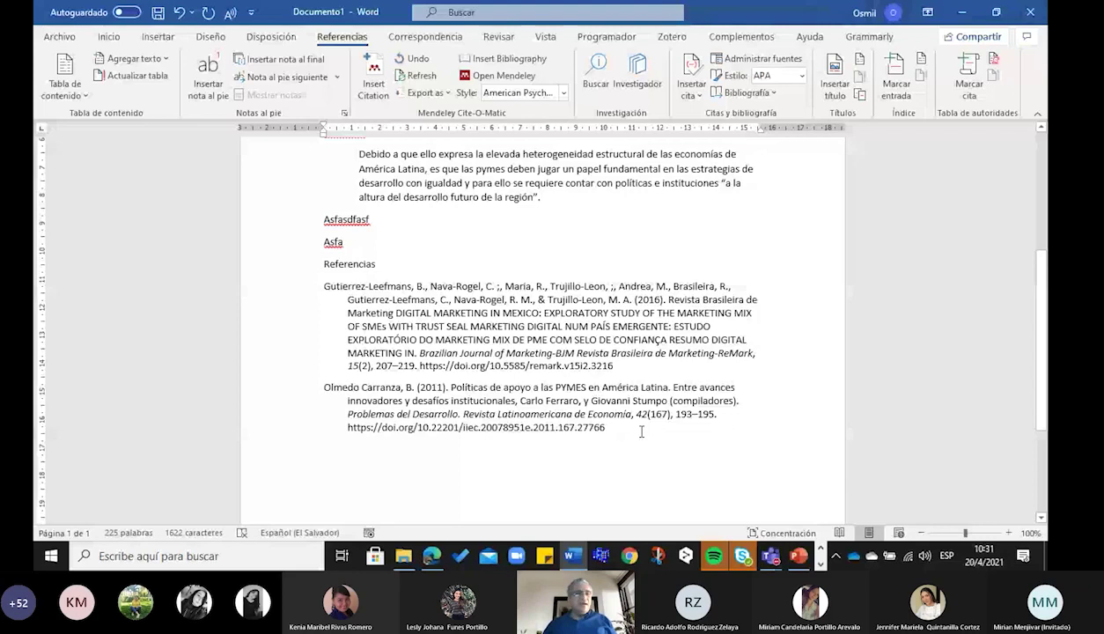
scroll(583, 344, up, 3)
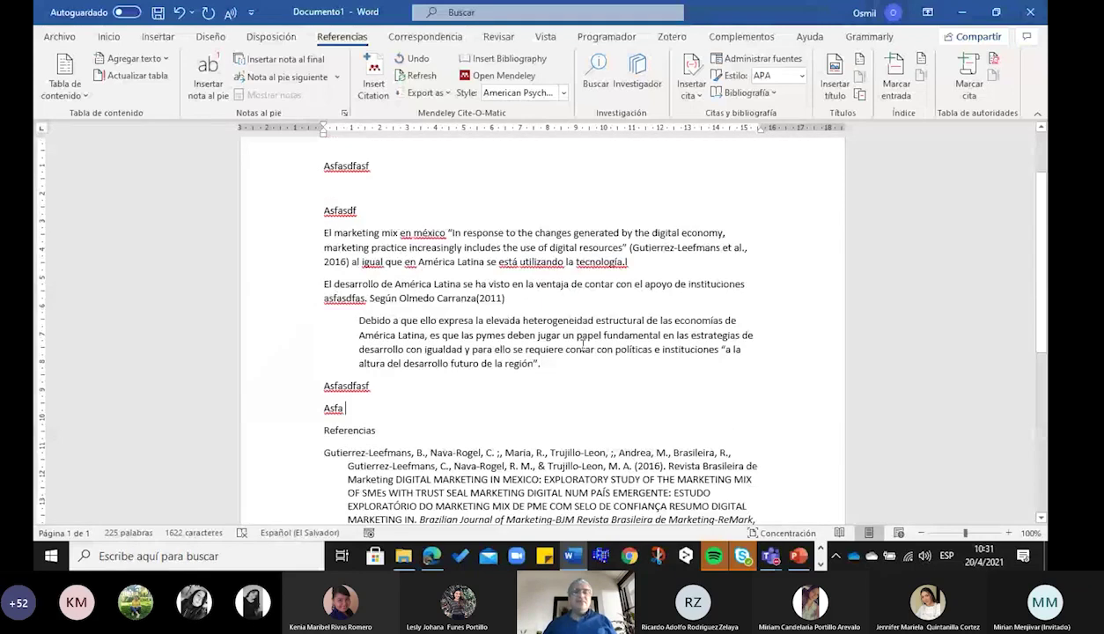